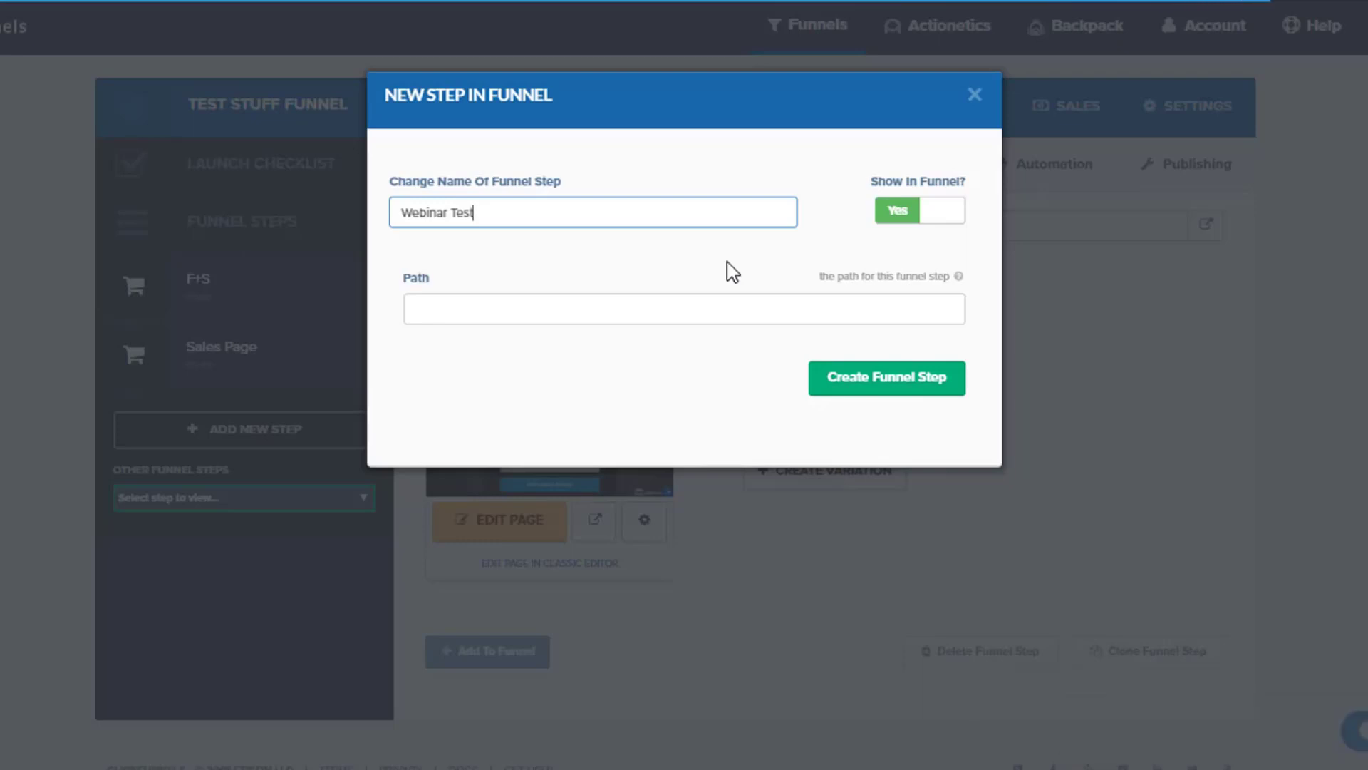
Create the funnel step named Webinar Test and list the webinar registration templates for it.
left_click(889, 391)
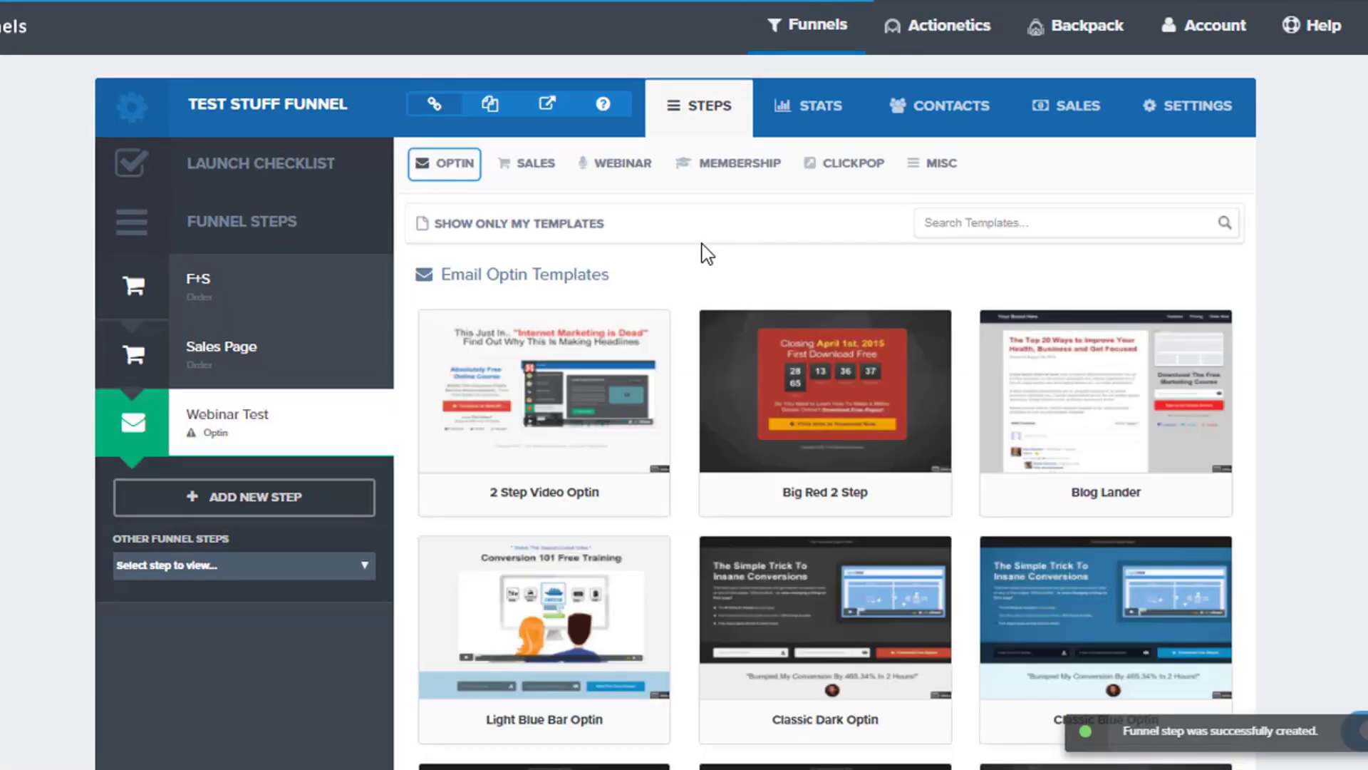
mouse_move(624, 165)
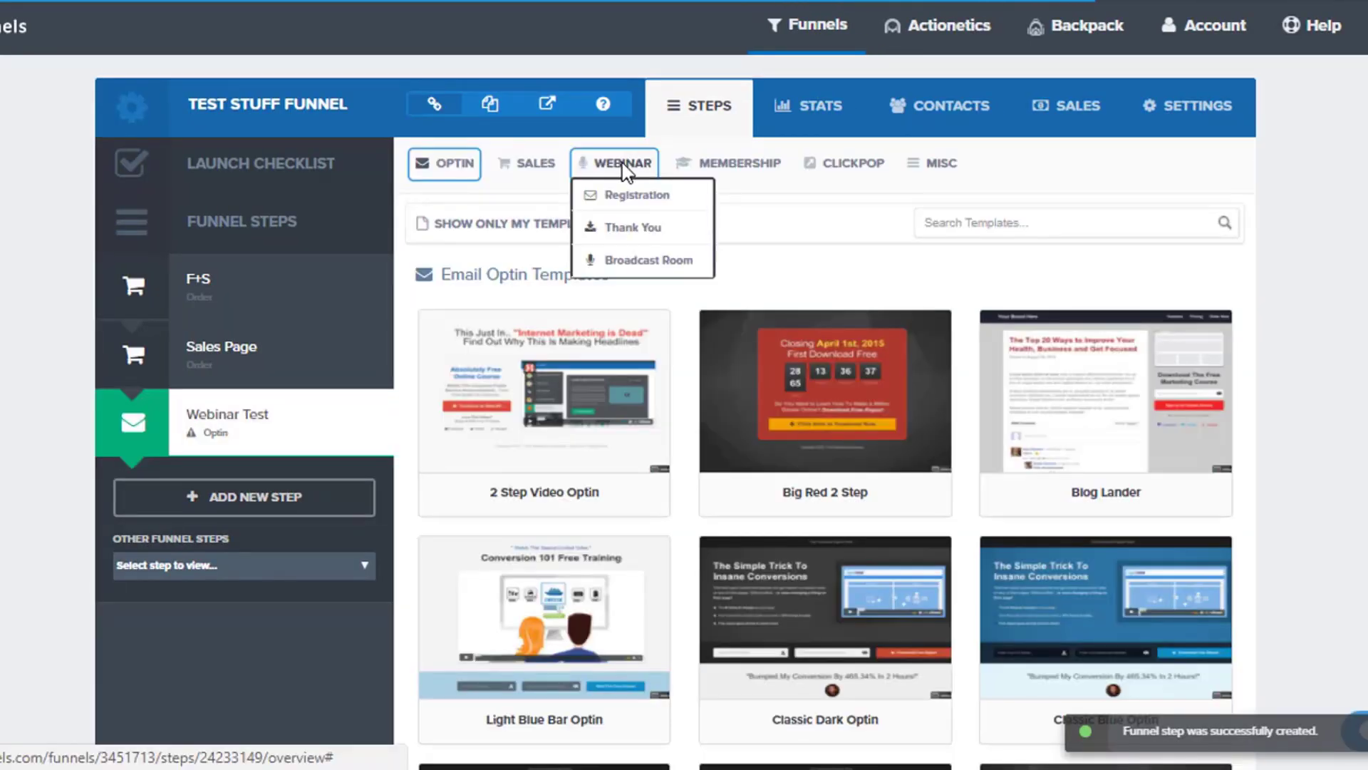
left_click(636, 196)
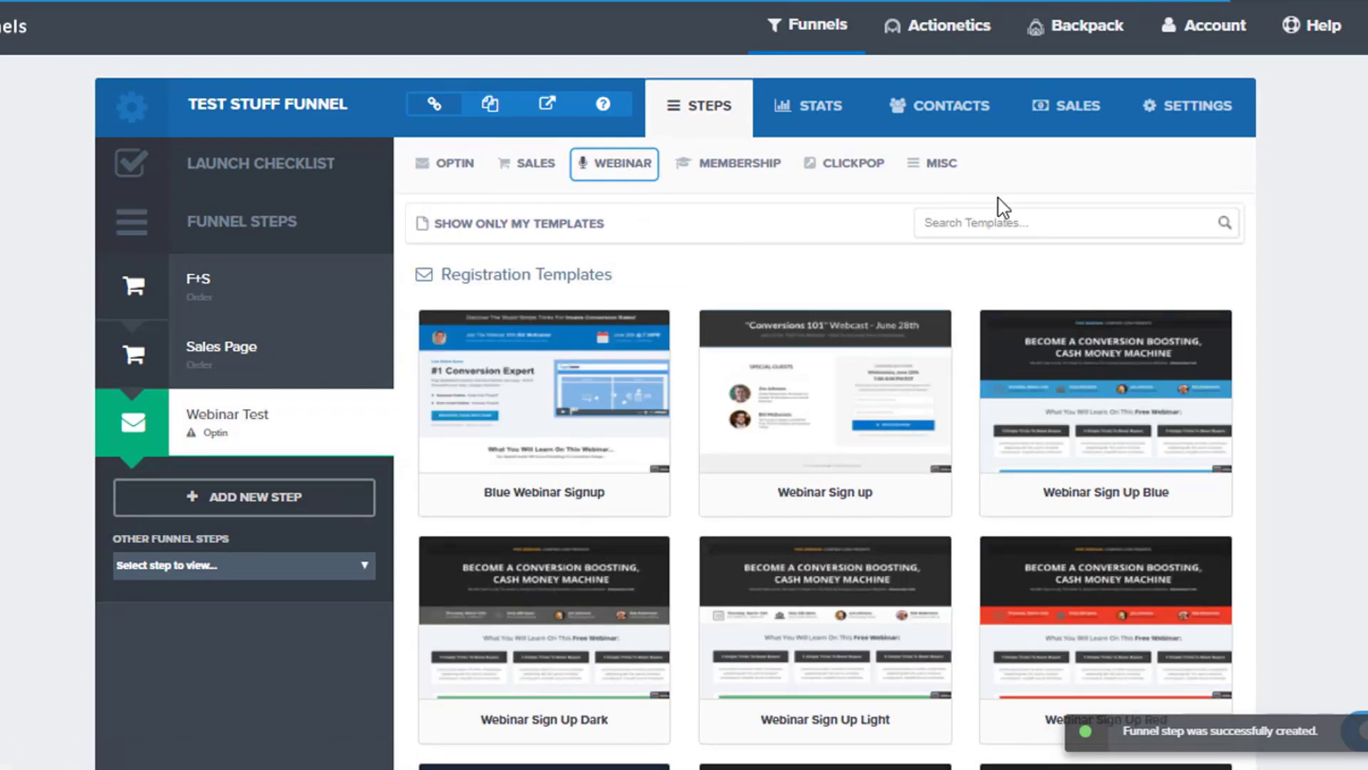
Apply the Webinar Sign Up Video Orange template to the Webinar Test step and open its page for editing.
scroll(1329, 281, "down", 9)
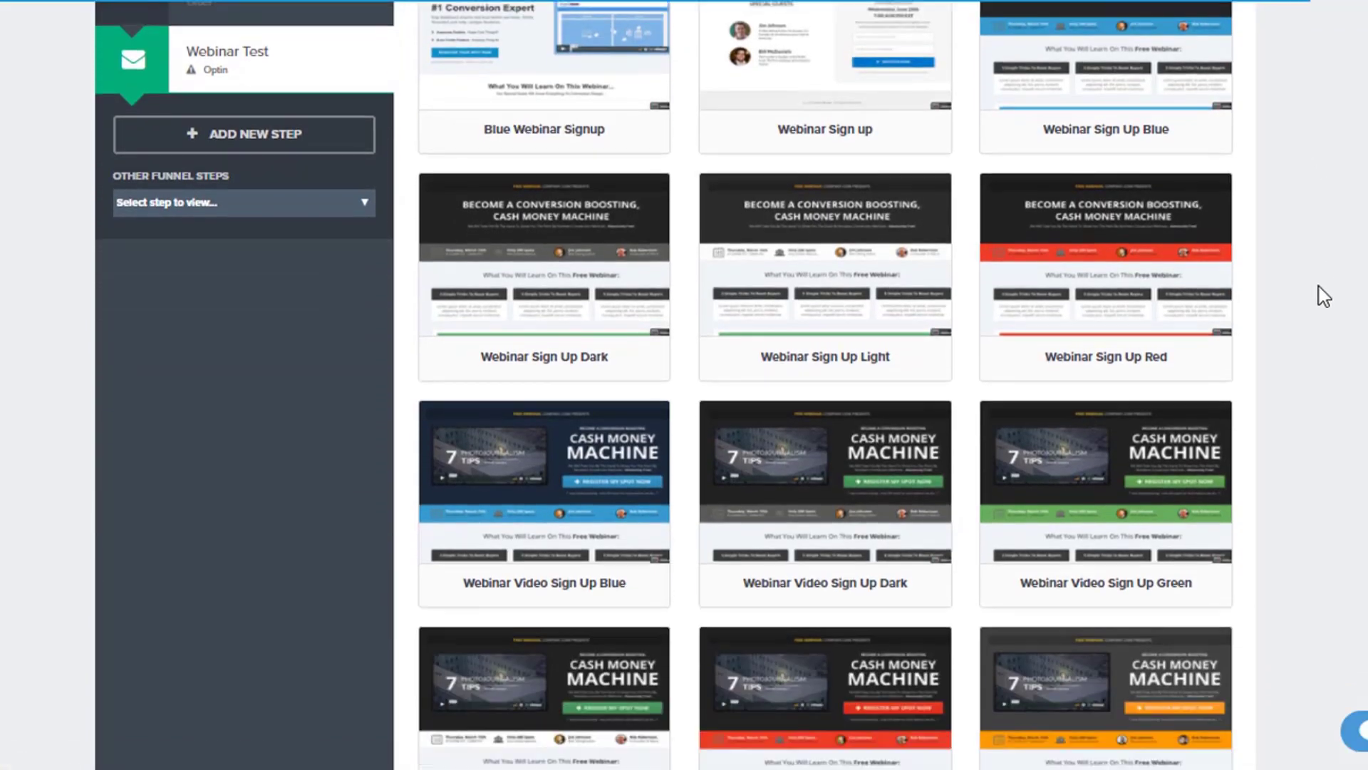
scroll(1342, 285, "down", 5)
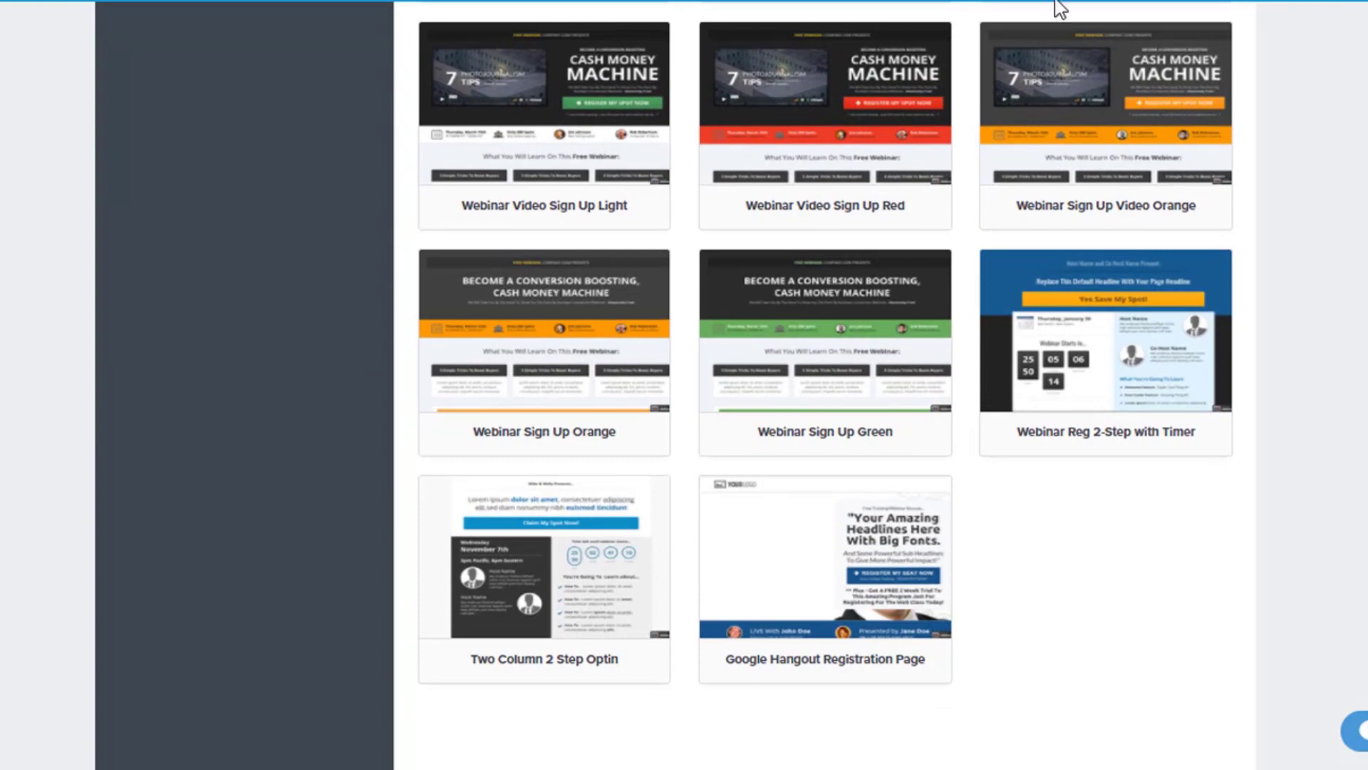
scroll(1334, 204, "up", 5)
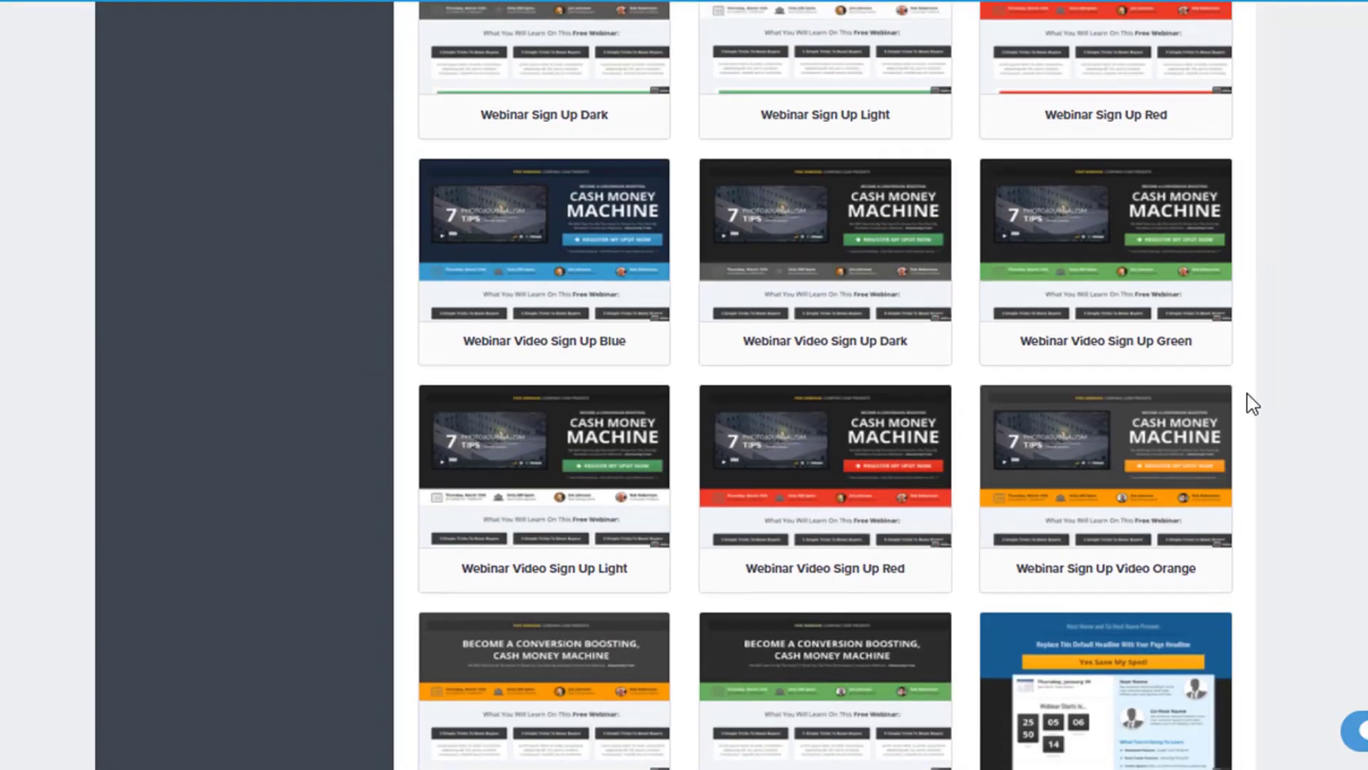
mouse_move(1139, 452)
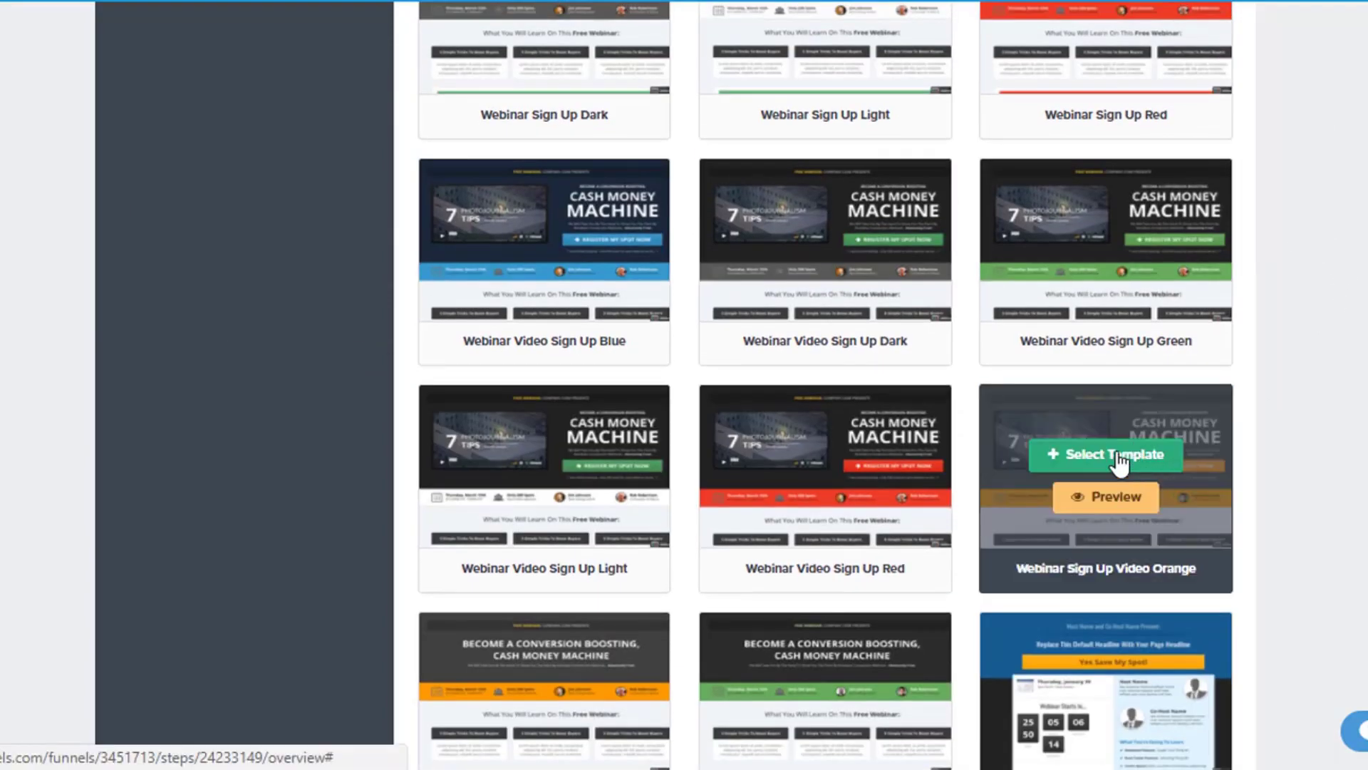
left_click(1117, 456)
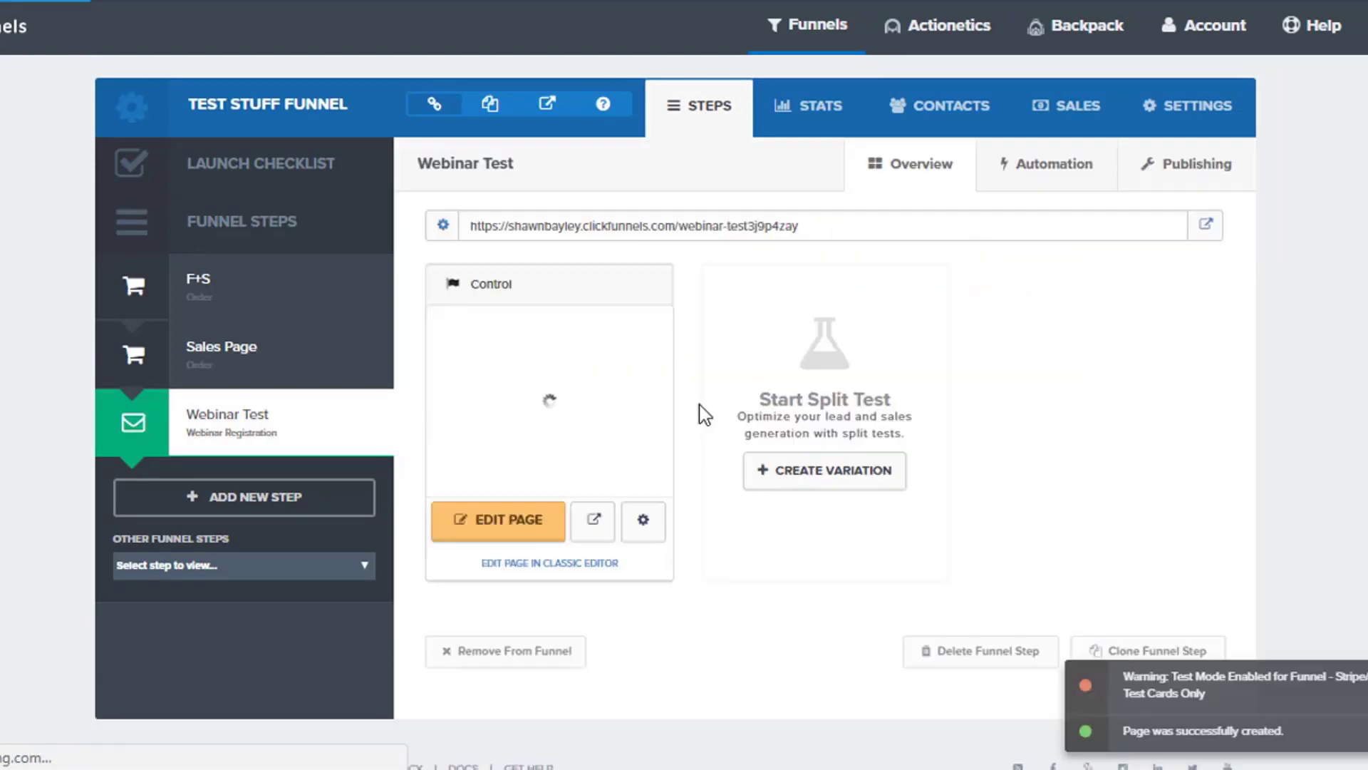
left_click(503, 525)
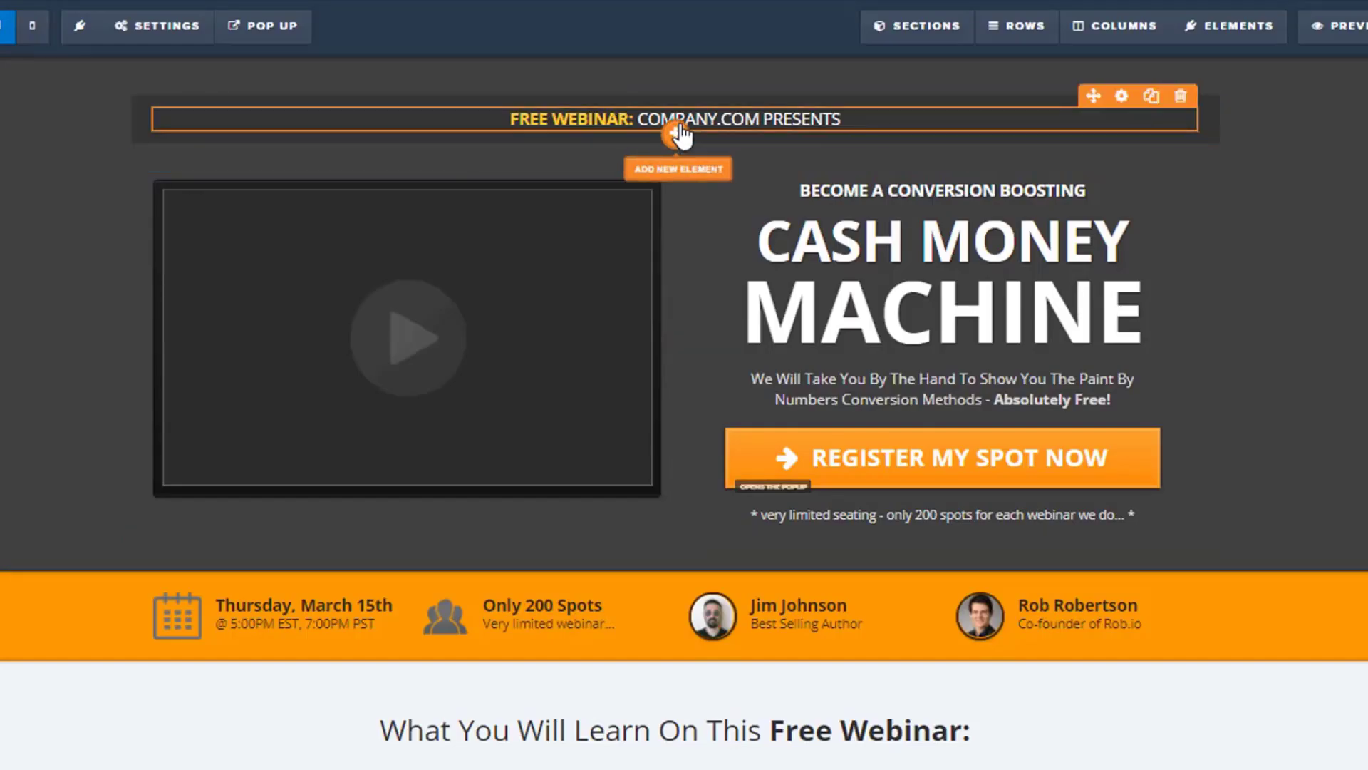
Replace the word COMPANY in the "Free Webinar" line above the video with the presenter's site name.
left_click(677, 133)
left_click(772, 129)
left_click(775, 131)
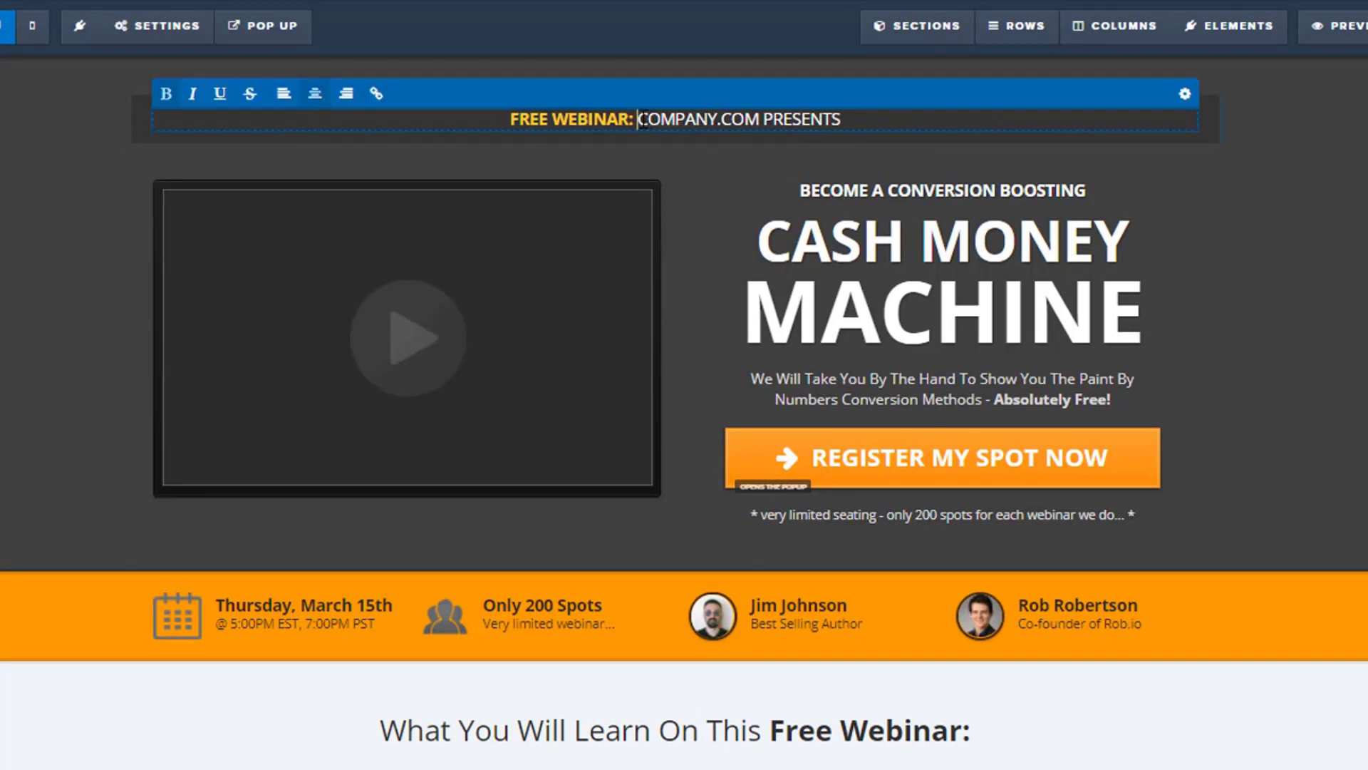
left_click_drag(639, 119, 715, 118)
type("SHAWNBAYLEY")
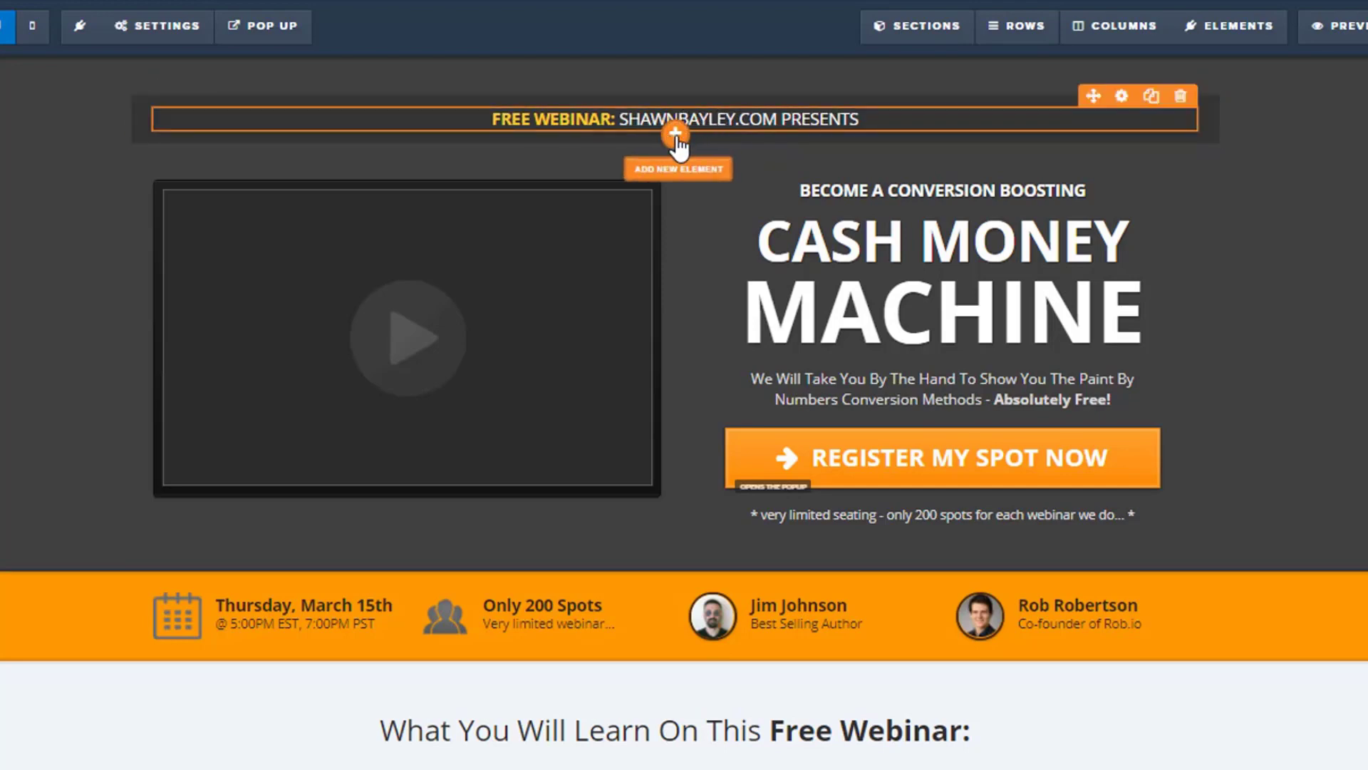
Examine the text, media and form elements that can be added below the "Free Webinar" line.
left_click(676, 137)
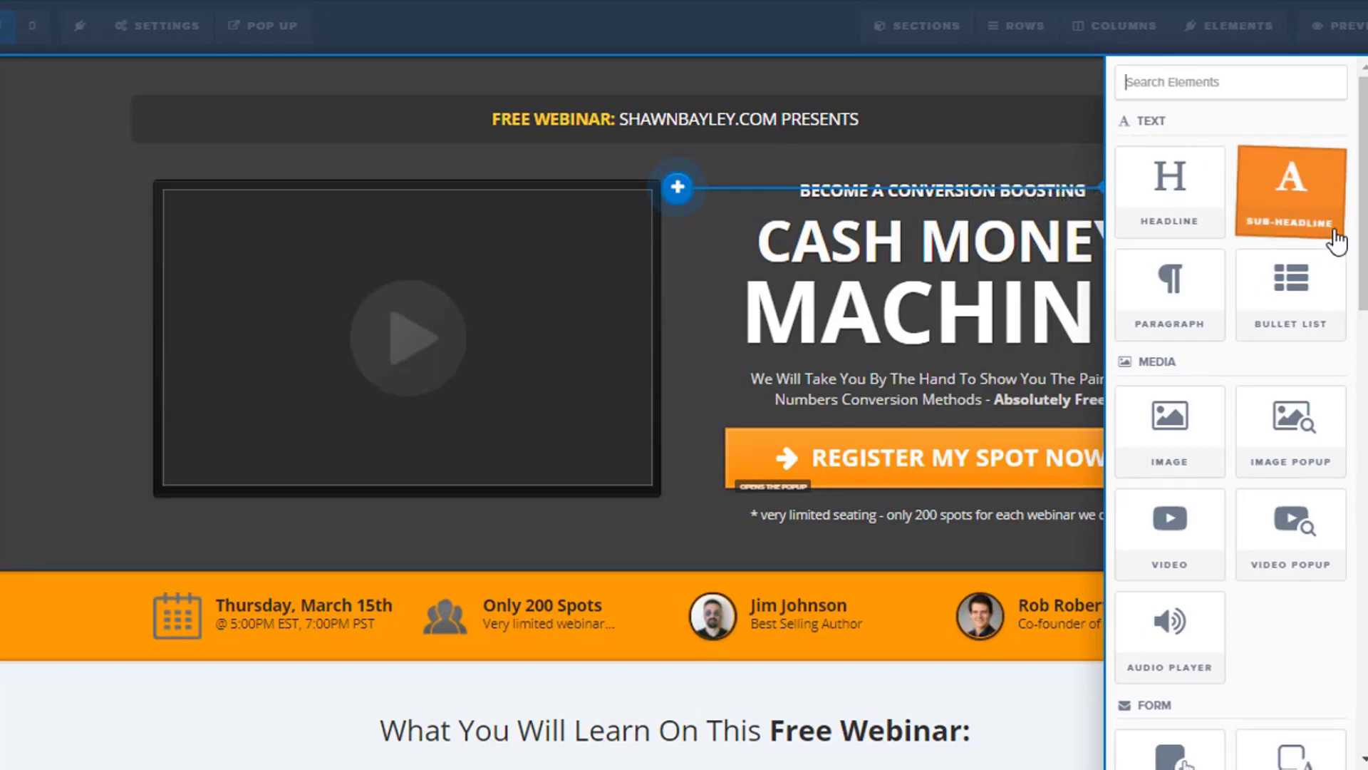
scroll(1307, 285, "down", 2)
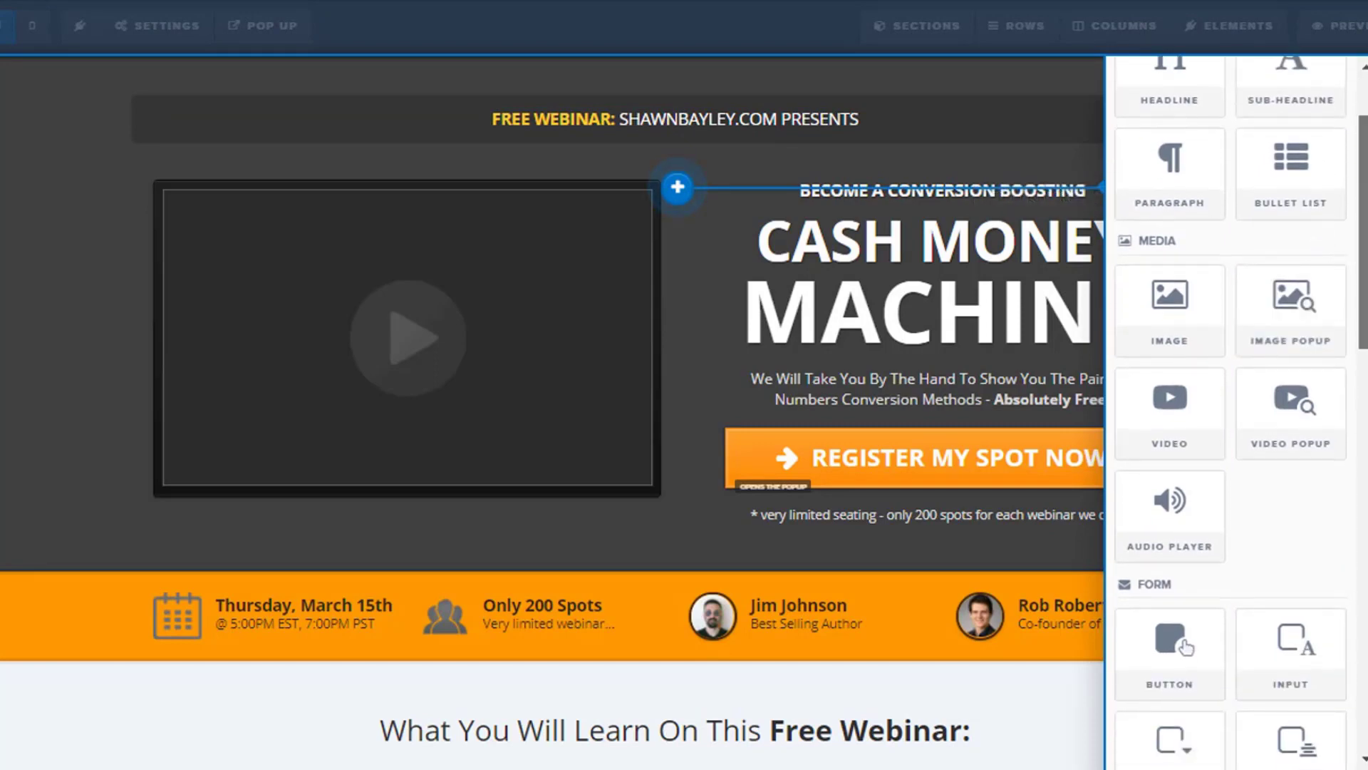
scroll(1359, 235, "down", 1)
left_click_drag(1359, 228, 1365, 258)
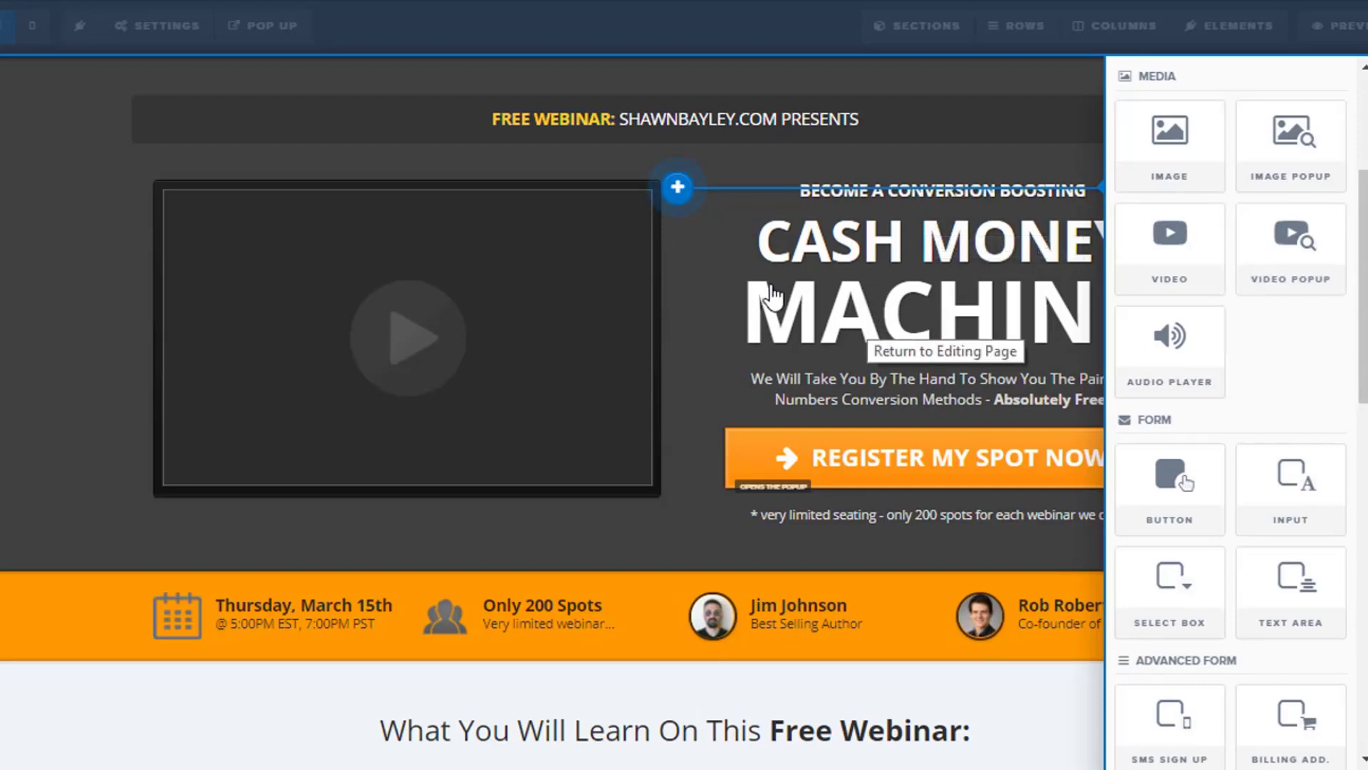
left_click(766, 298)
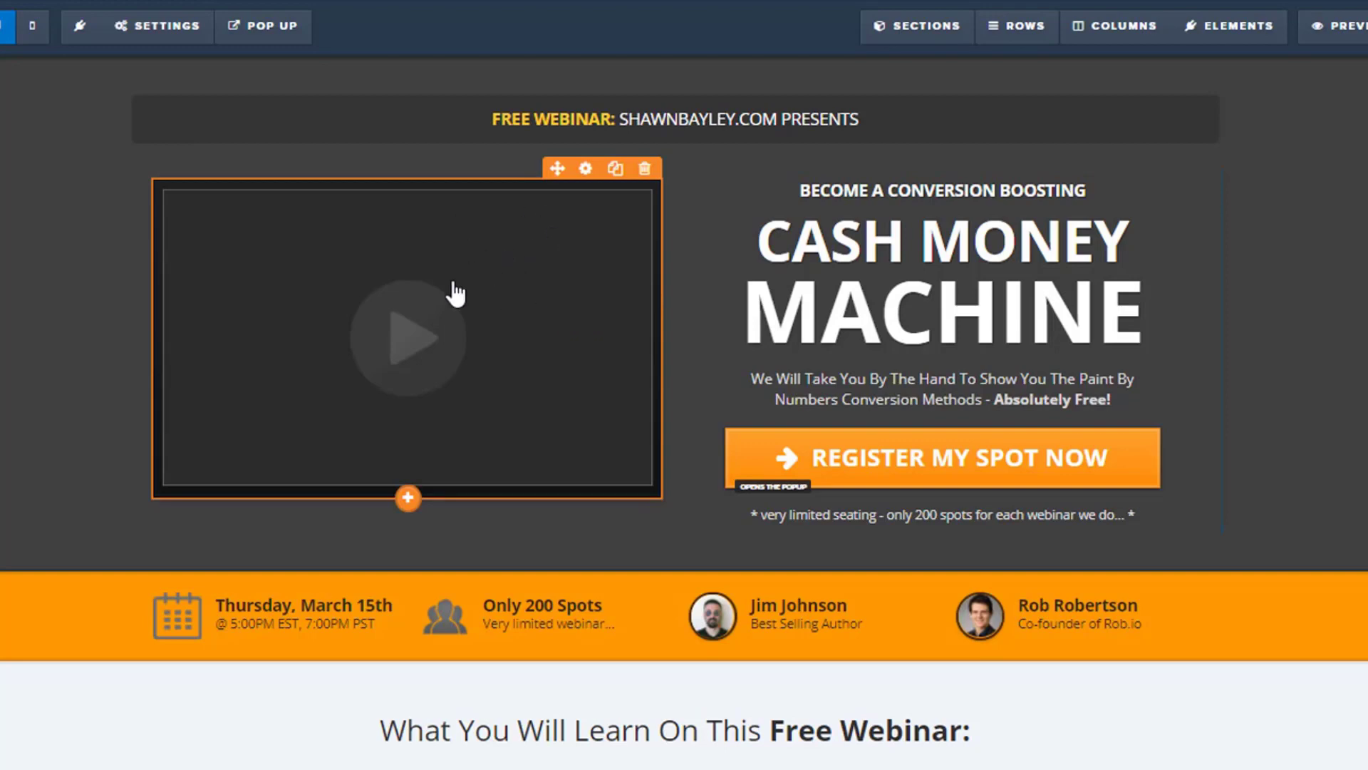
Add a second video element beneath the existing video and delete it again.
left_click(409, 499)
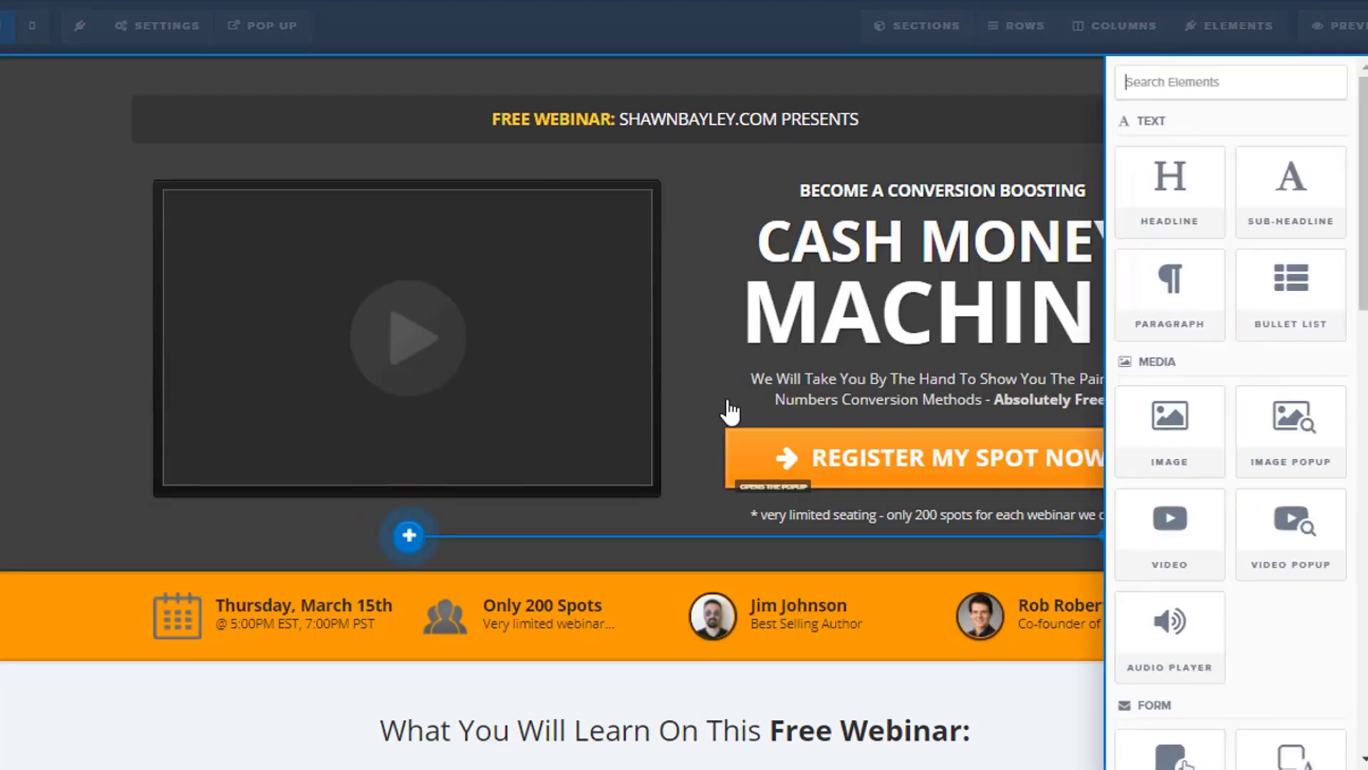
scroll(1240, 399, "down", 2)
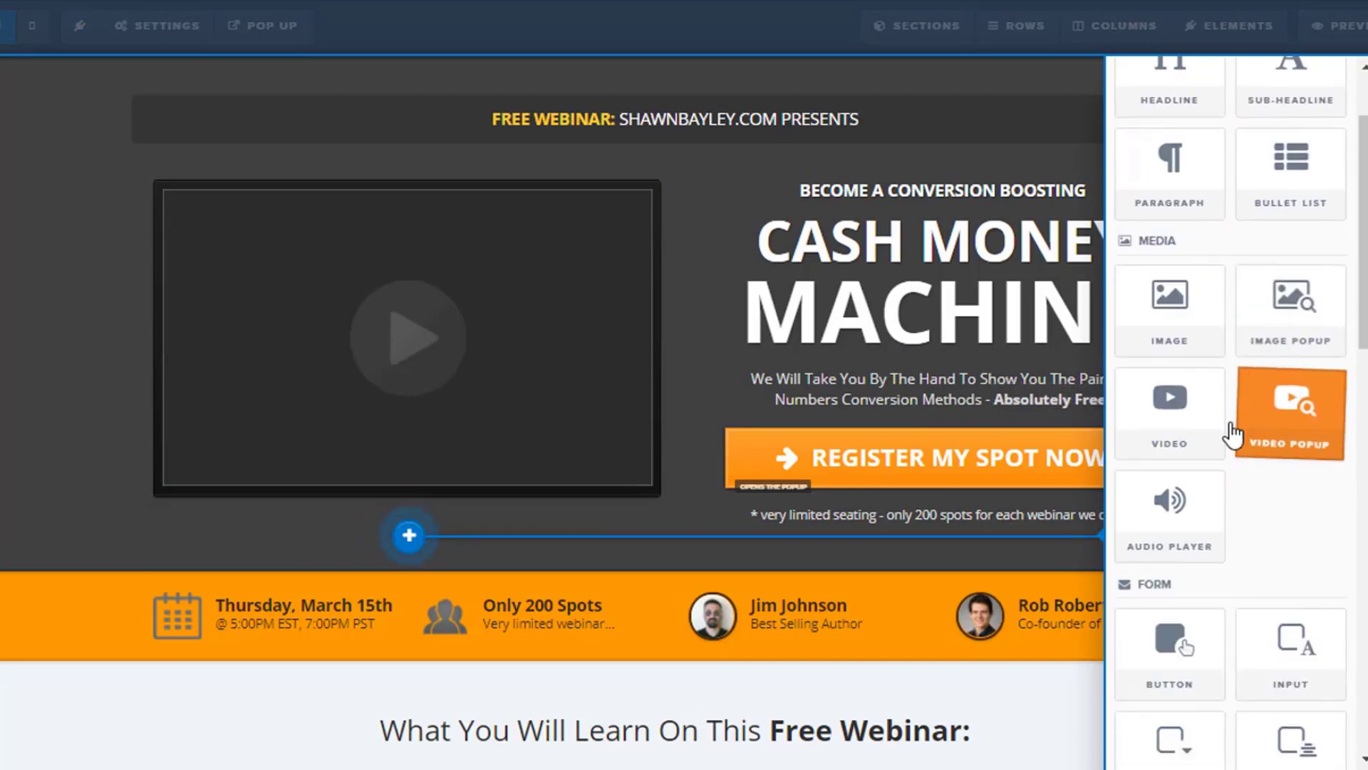
left_click(1172, 435)
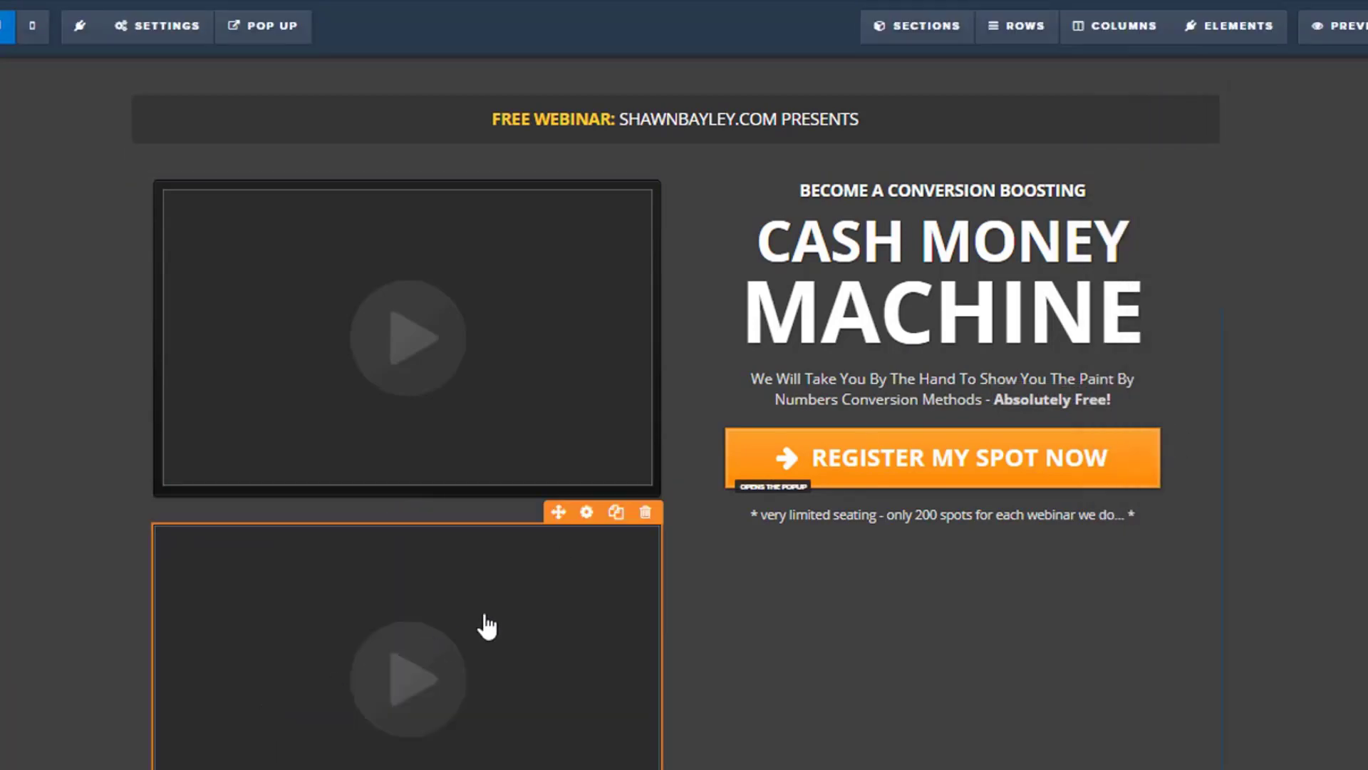
left_click(646, 513)
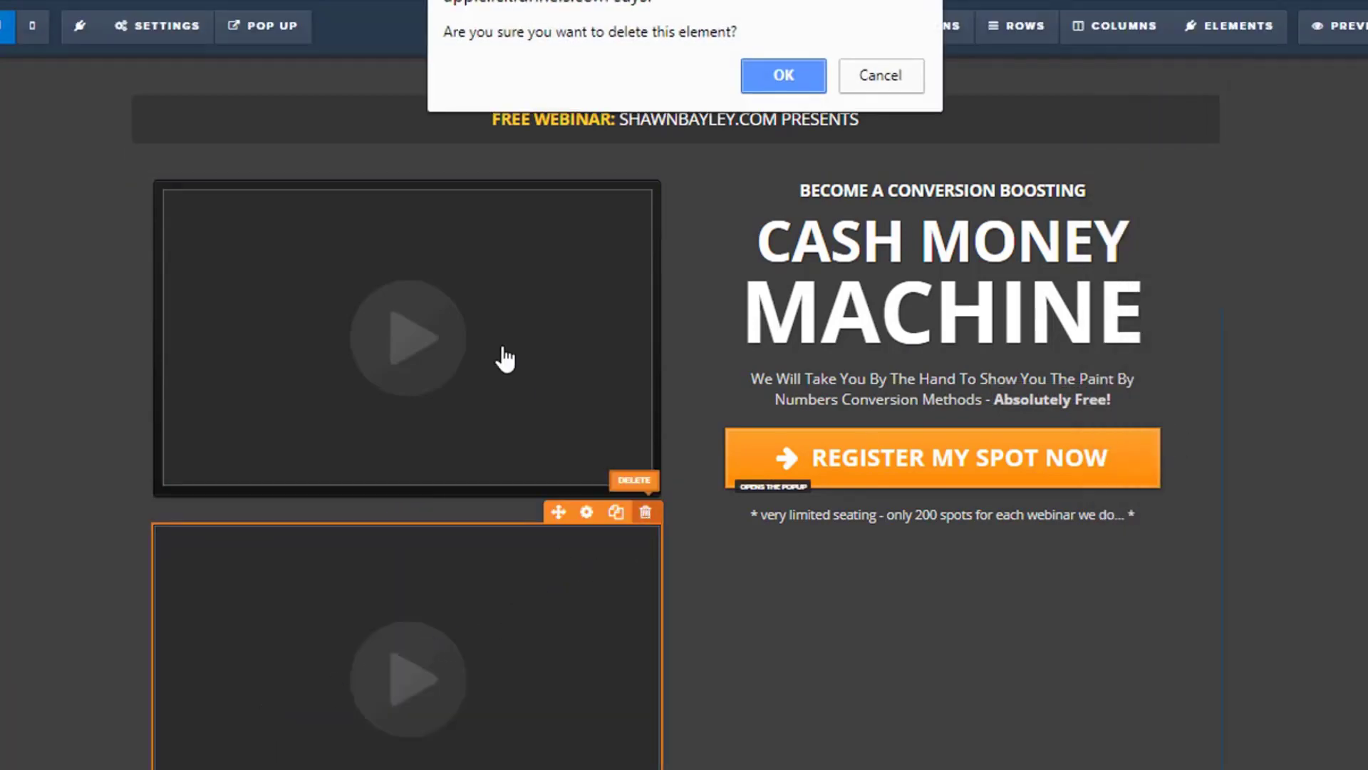
left_click(783, 78)
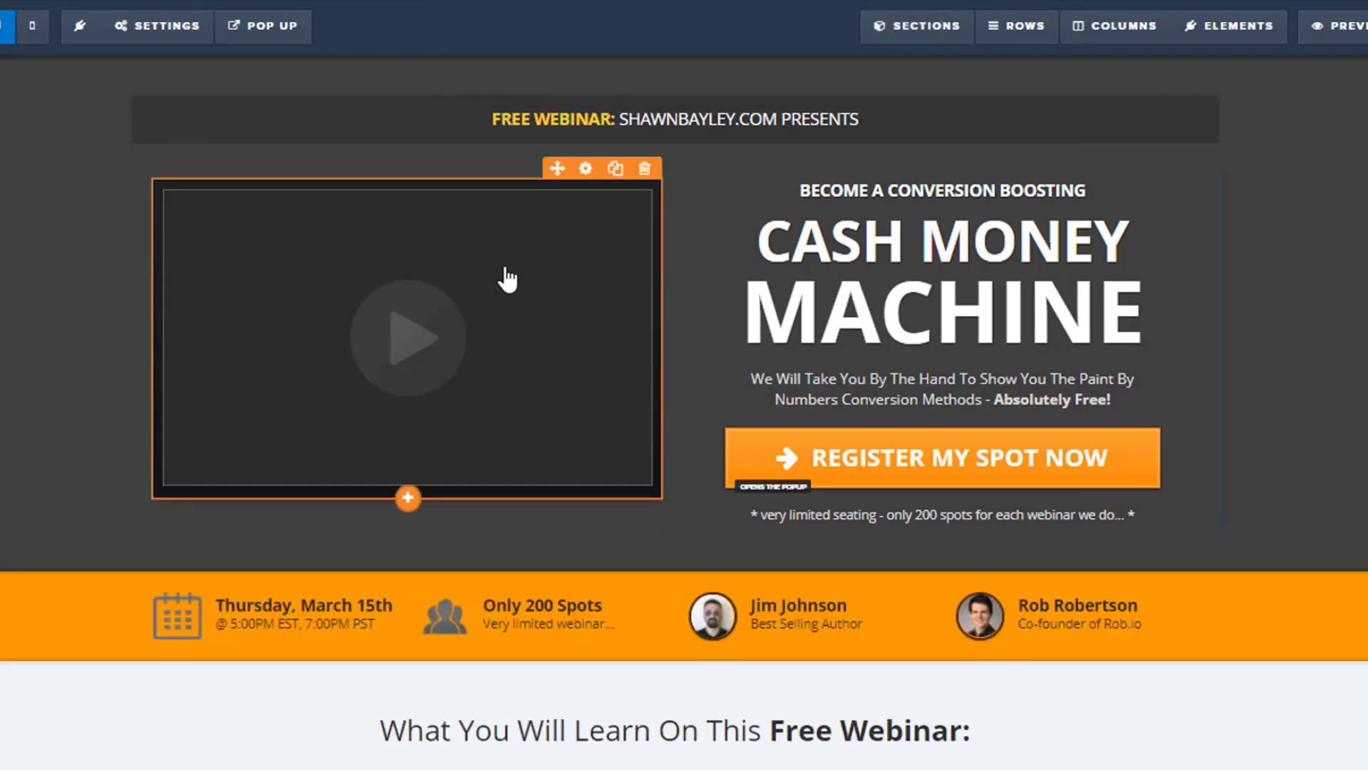
Set the existing video element's type to YouTube and paste the video's link as its YouTube URL.
left_click(508, 278)
left_click(1299, 232)
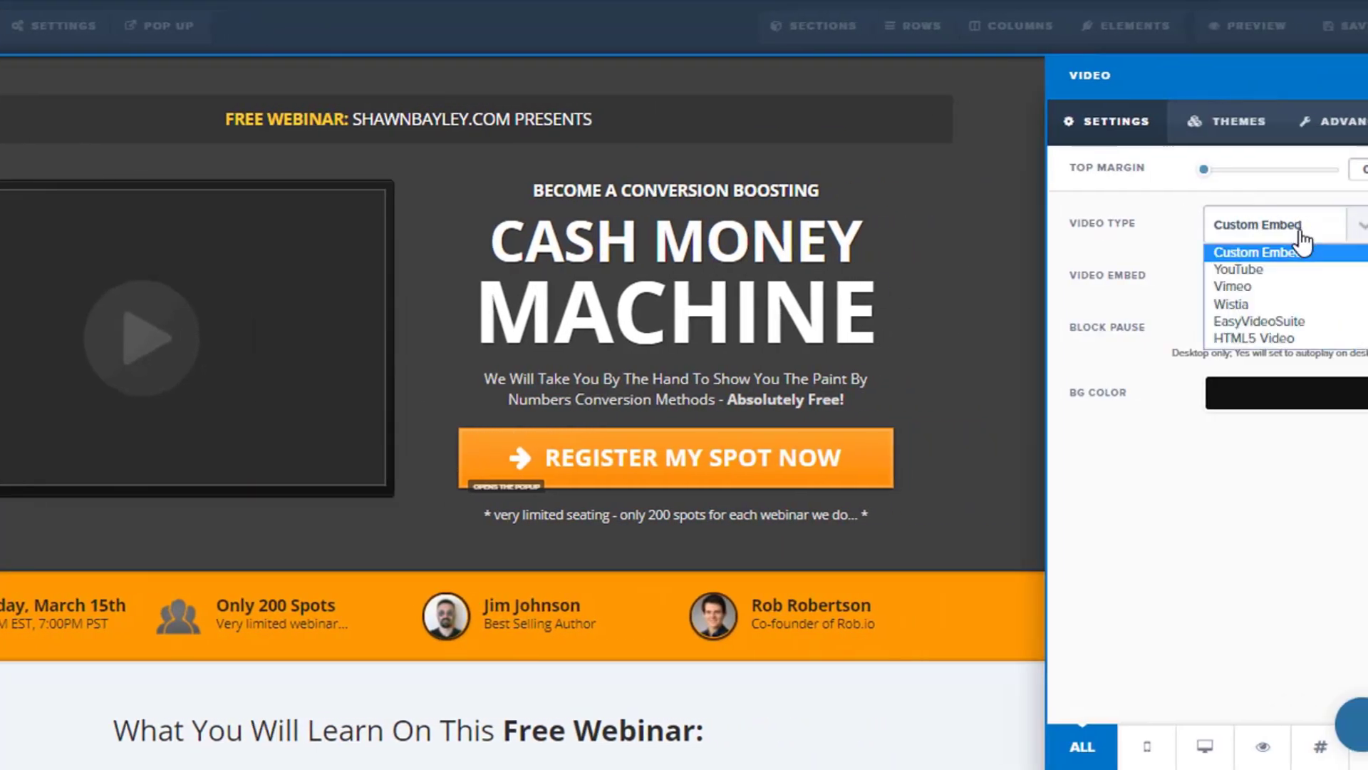
left_click(1283, 269)
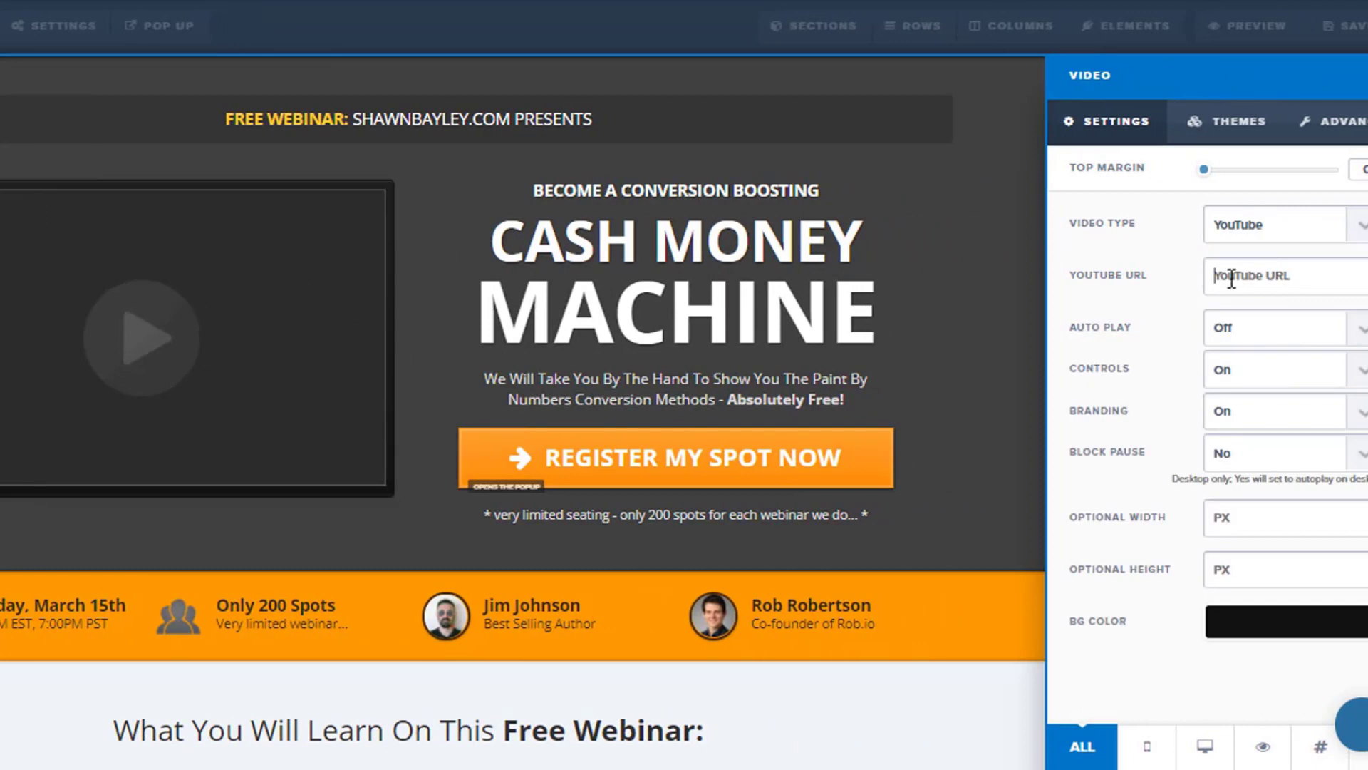
right_click(1232, 278)
left_click(1242, 269)
right_click(1247, 272)
left_click(1267, 452)
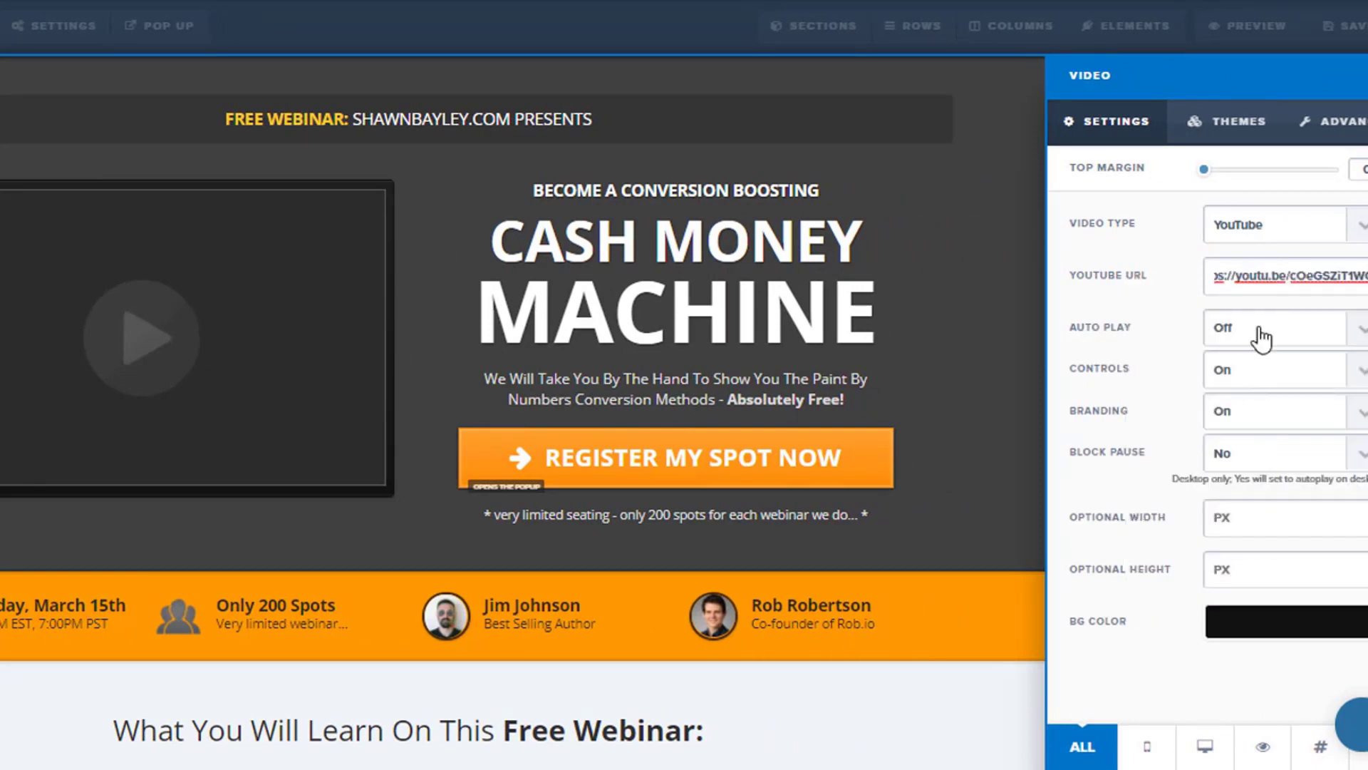
Turn the video's auto play on and its branding off, and return to the page.
left_click(1328, 330)
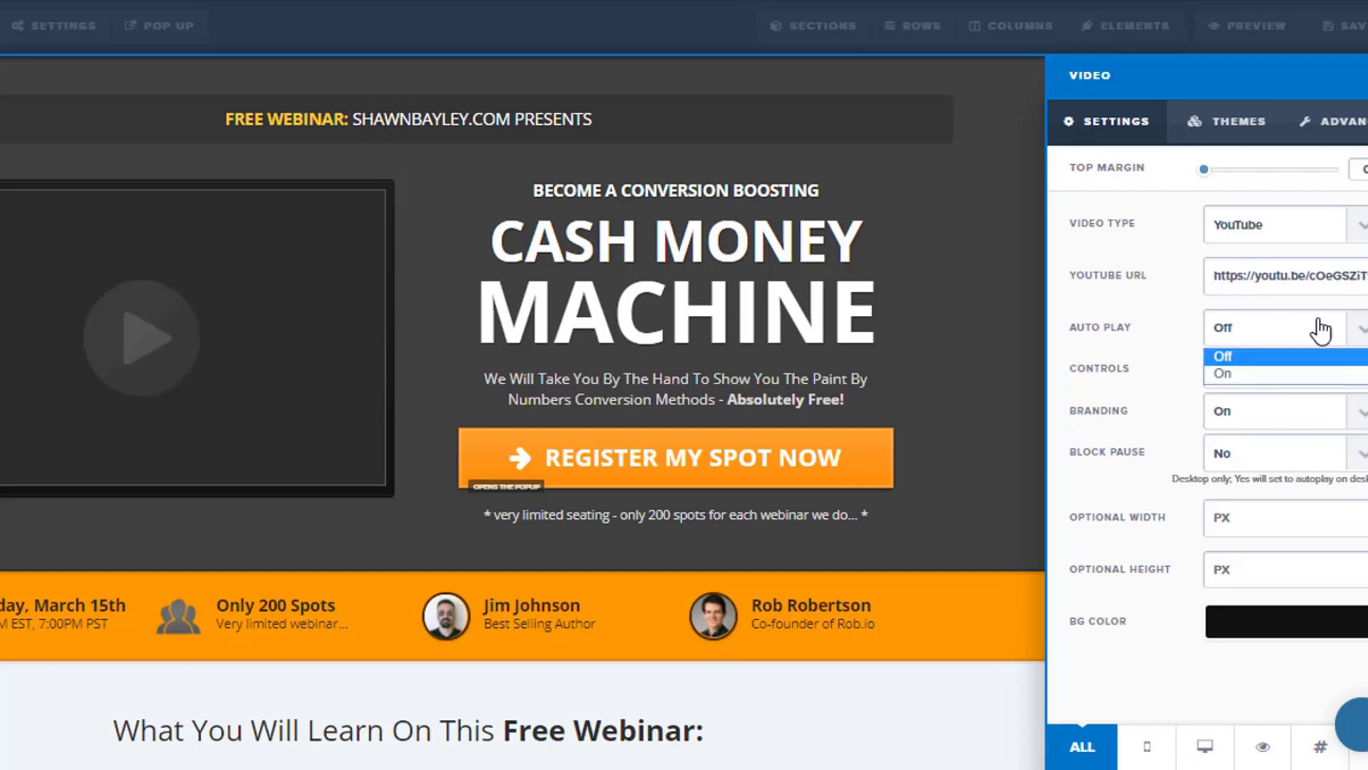
left_click(1272, 373)
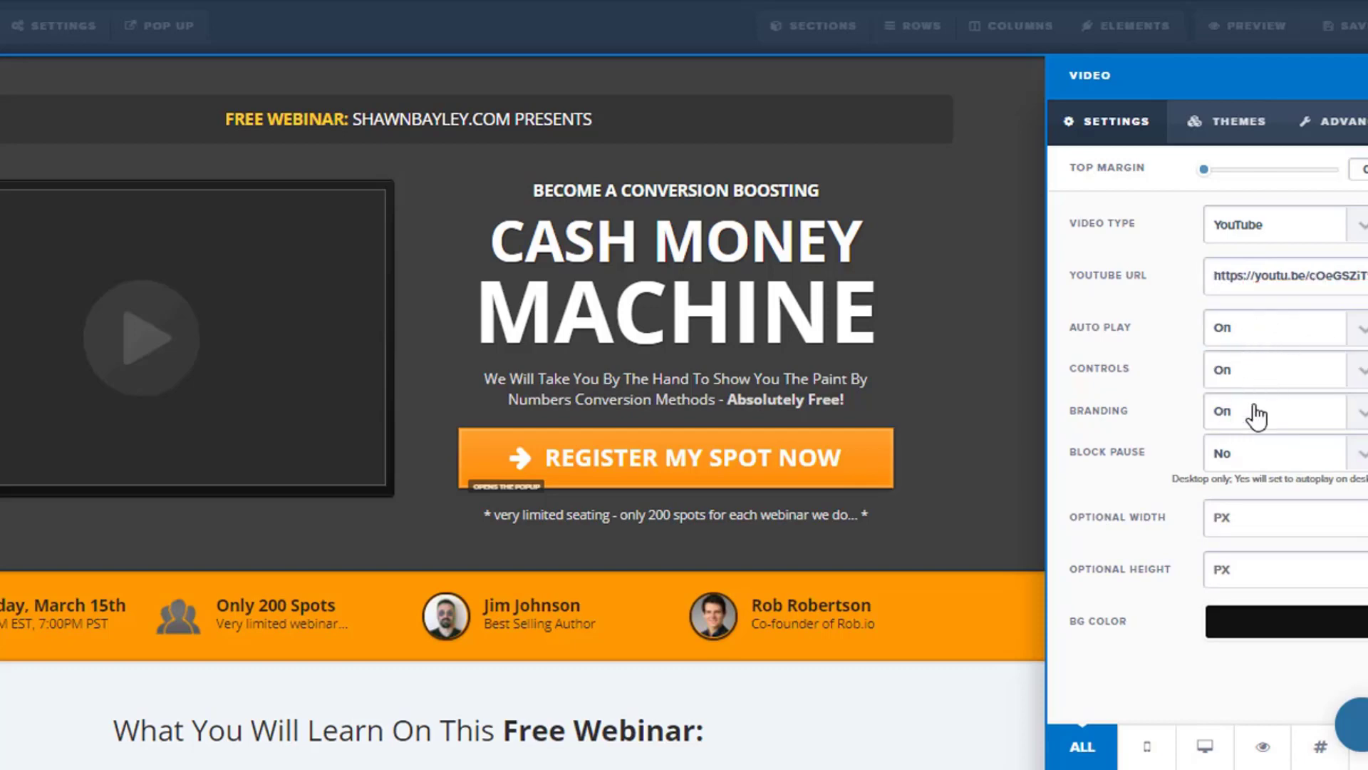
left_click(1252, 416)
left_click(1250, 458)
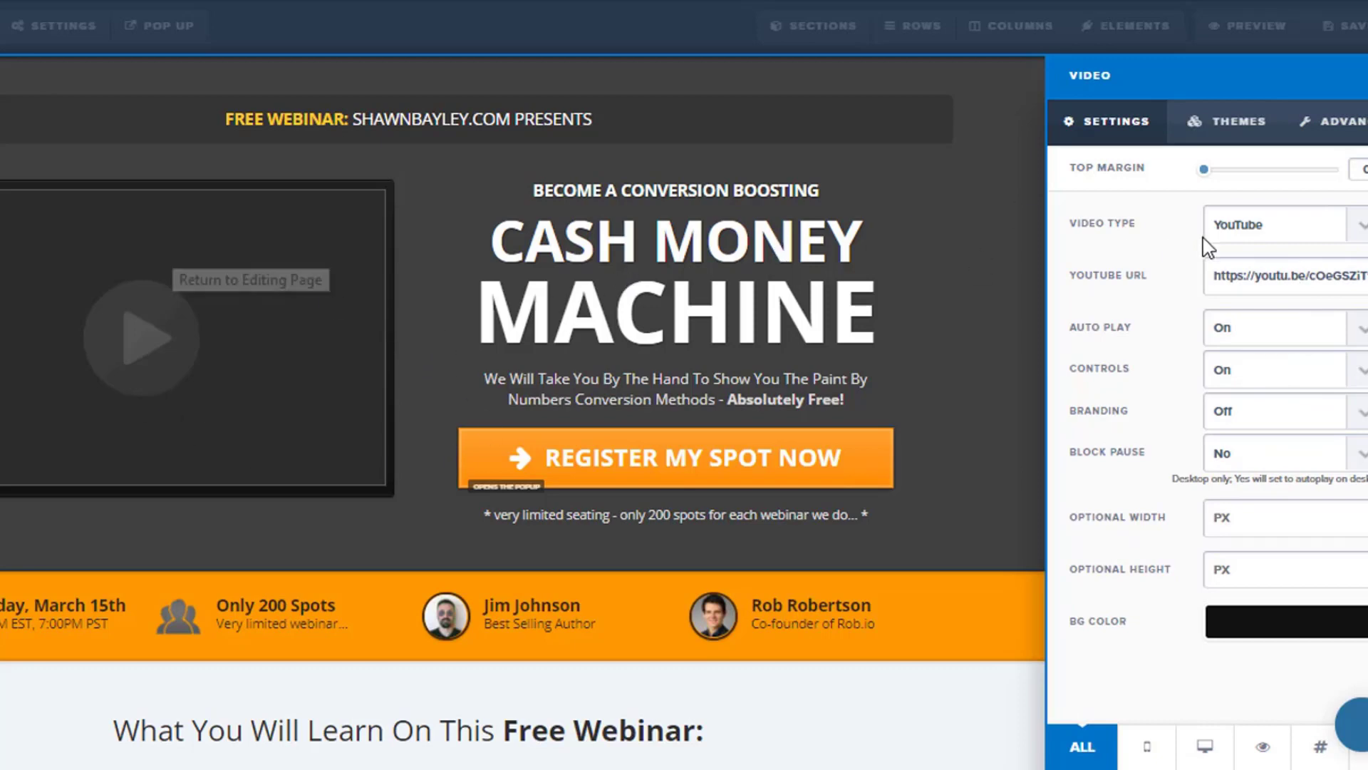
left_click(875, 179)
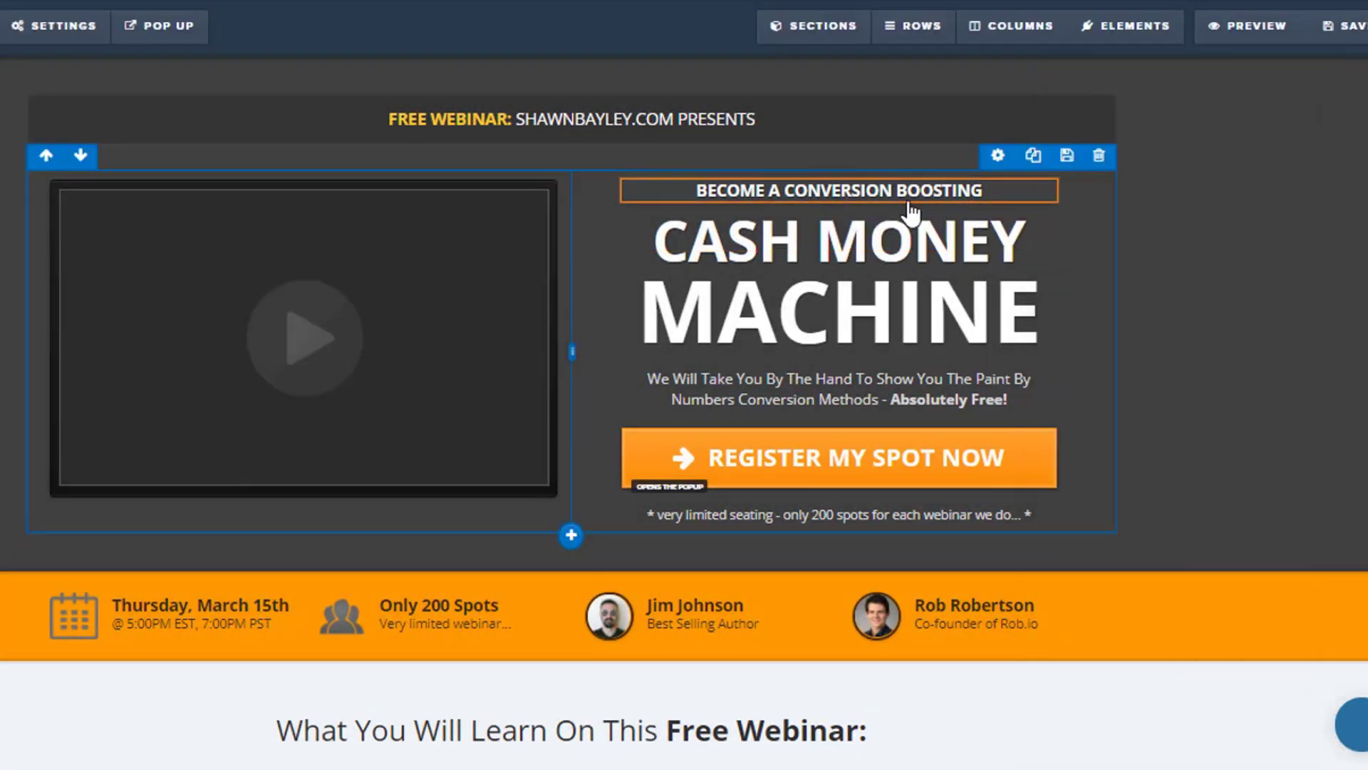
Replace the headline text CASH MONEY with SALES FUNNEL.
left_click(909, 192)
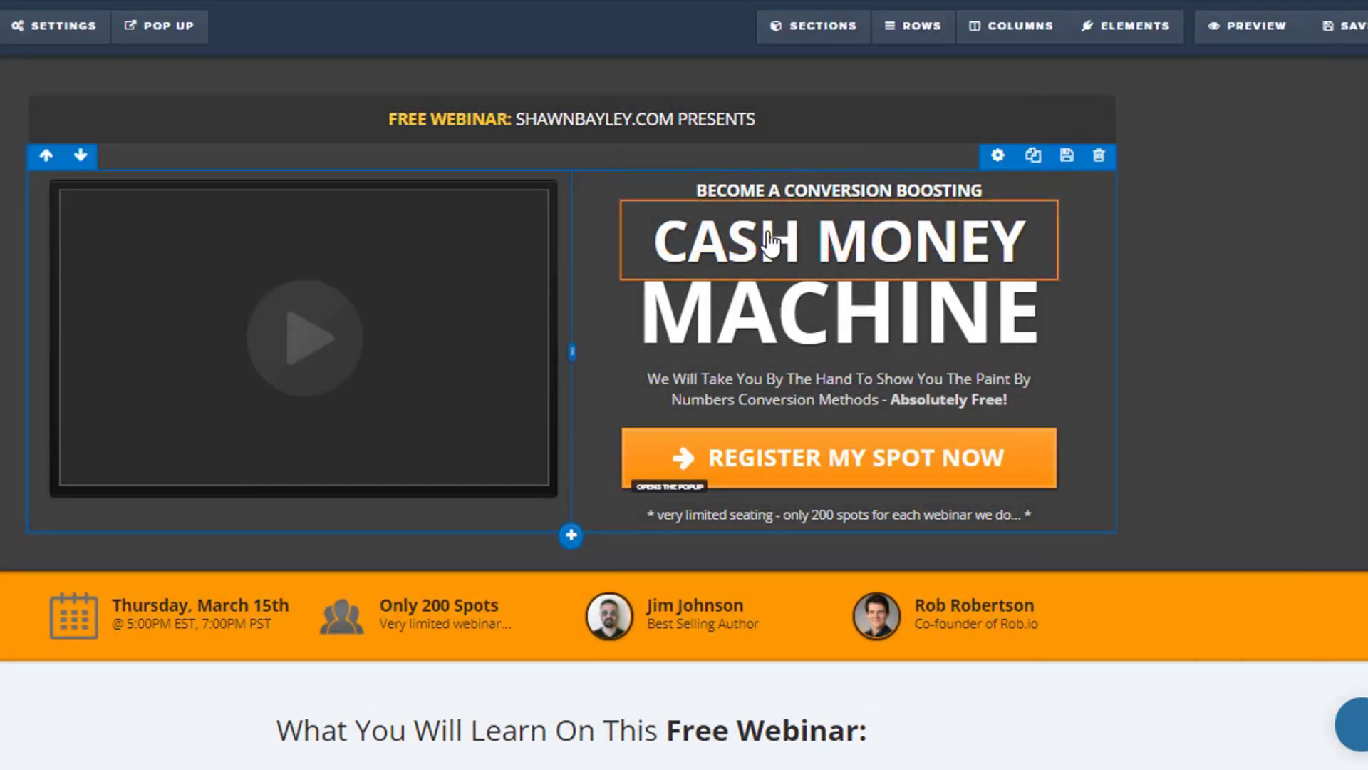
double_click(748, 242)
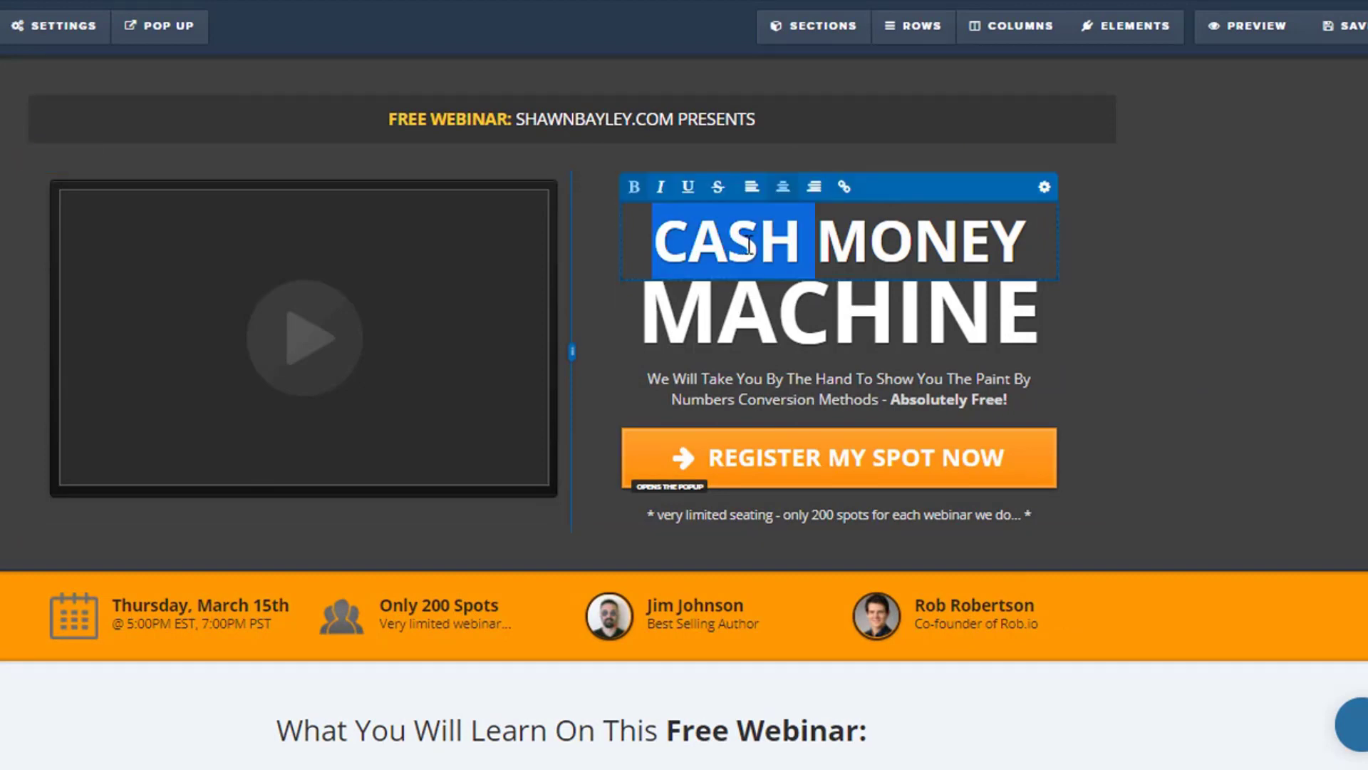
left_click_drag(748, 244, 848, 228)
type("SALES FUN")
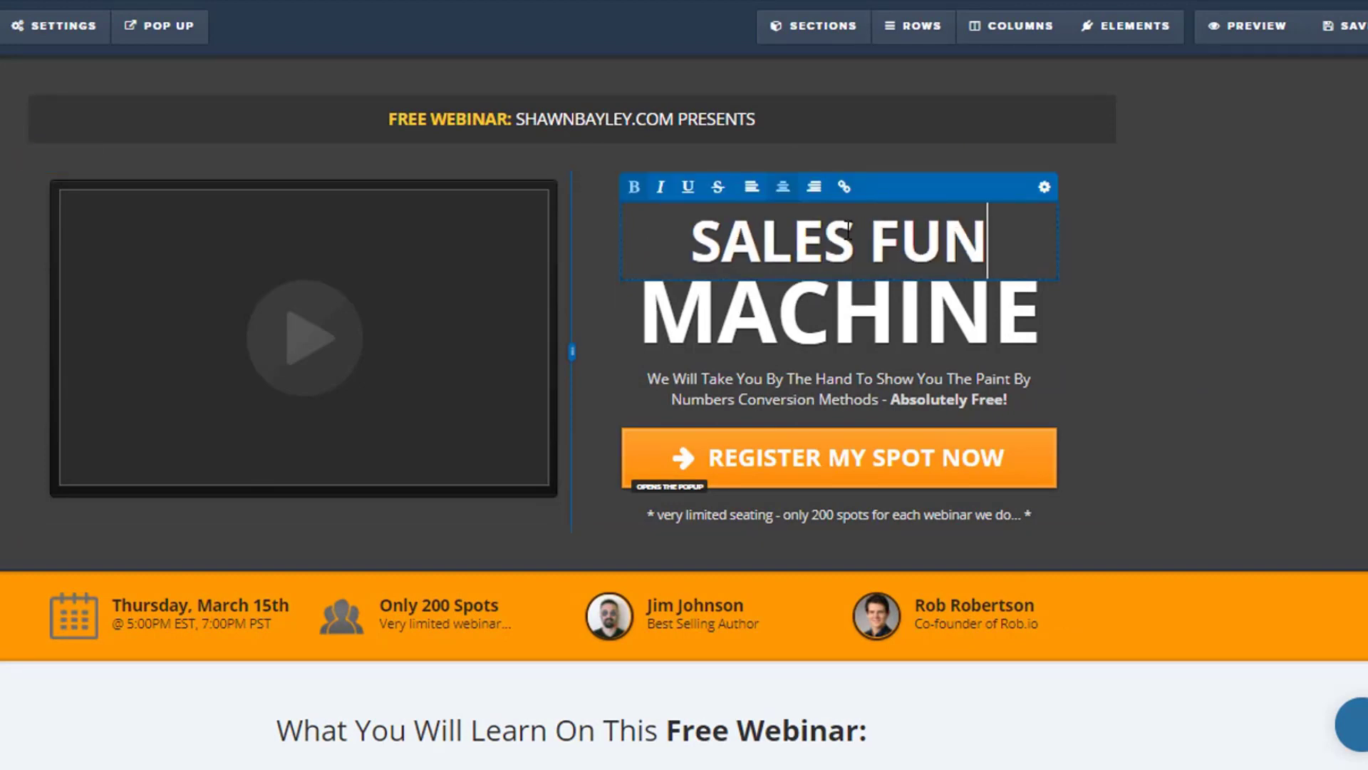
type("NEL")
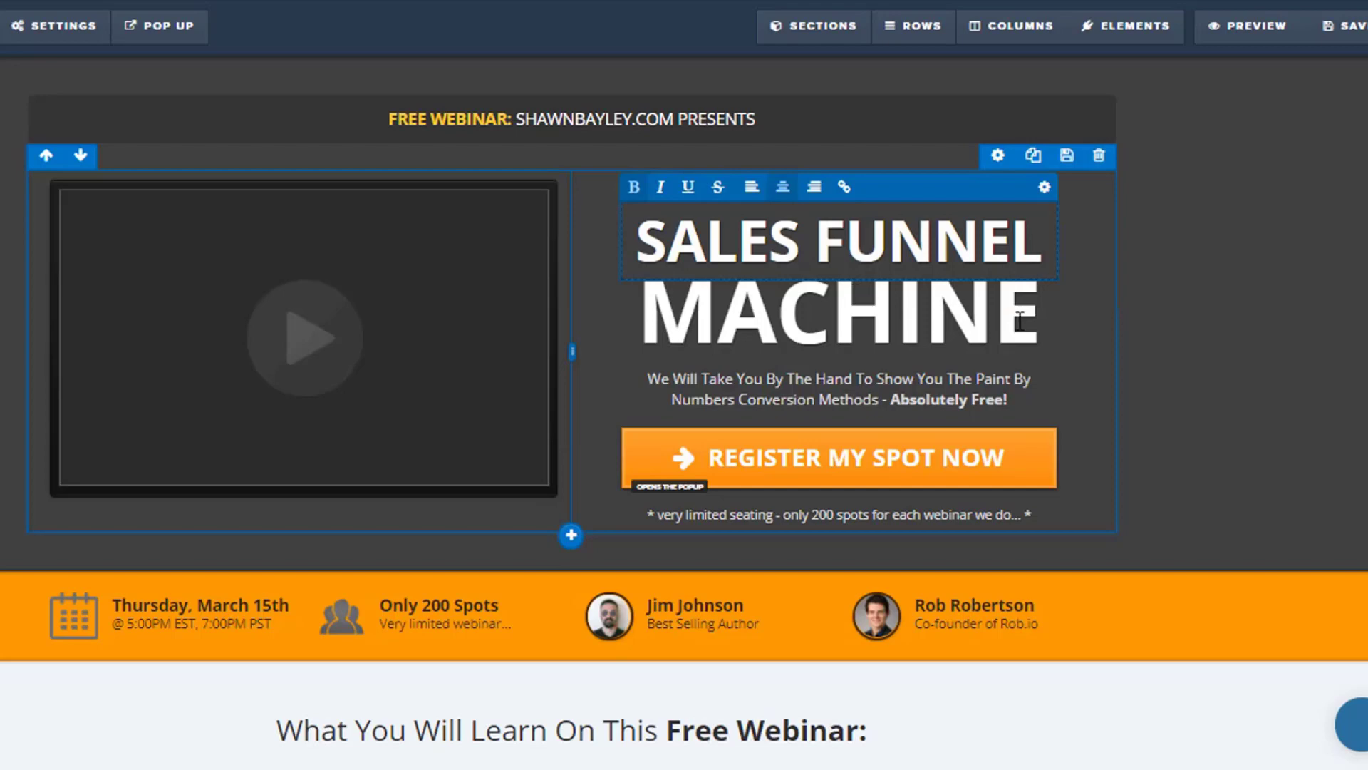
left_click(1020, 320)
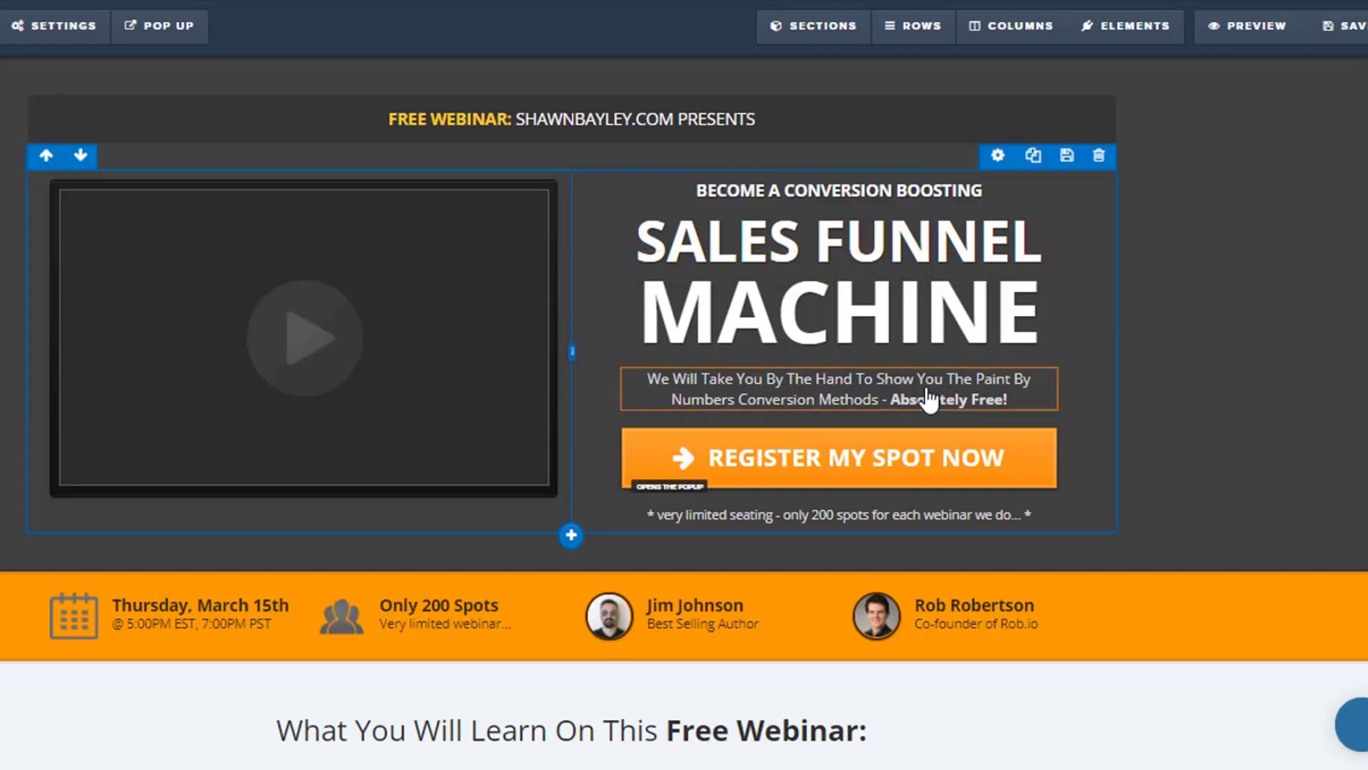
Open the list for managing the page's elements and examine which part of the page each entry represents.
scroll(993, 392, "down", 2)
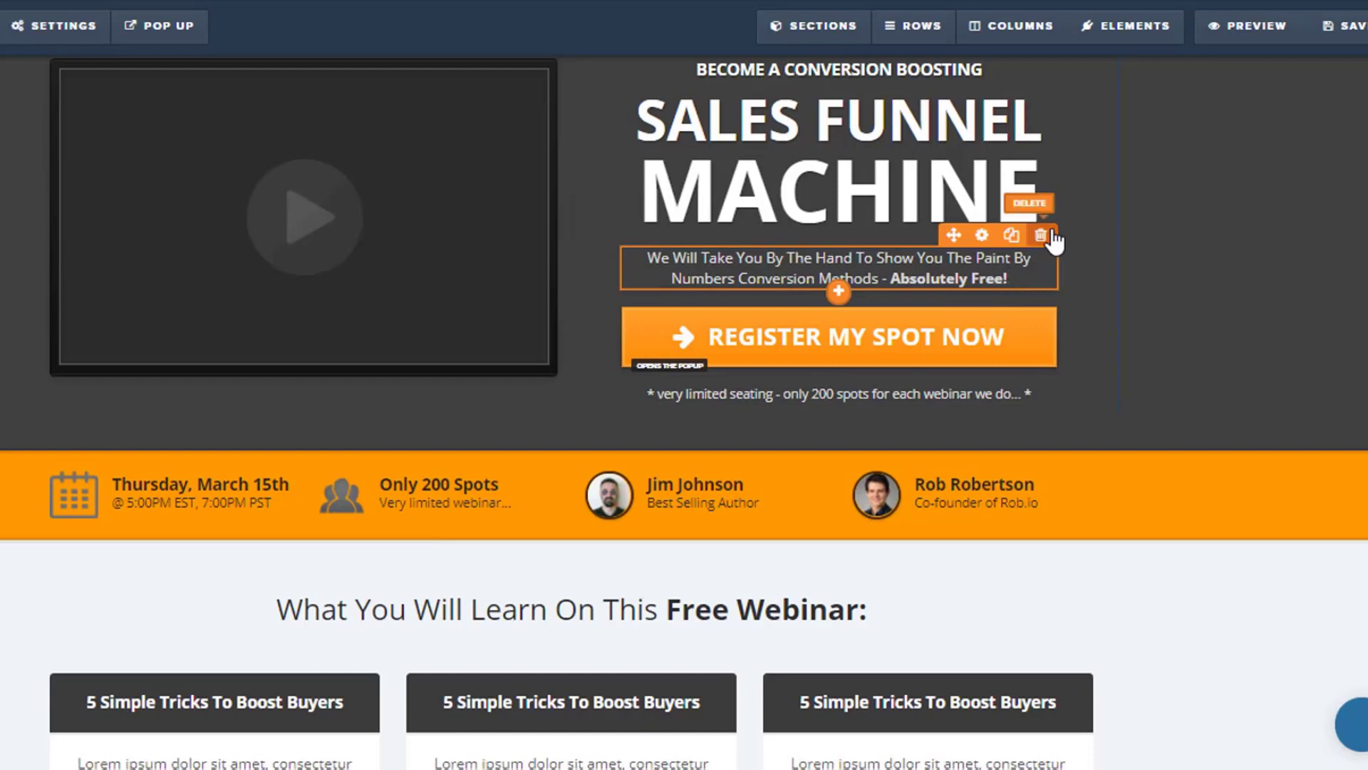
mouse_move(1157, 28)
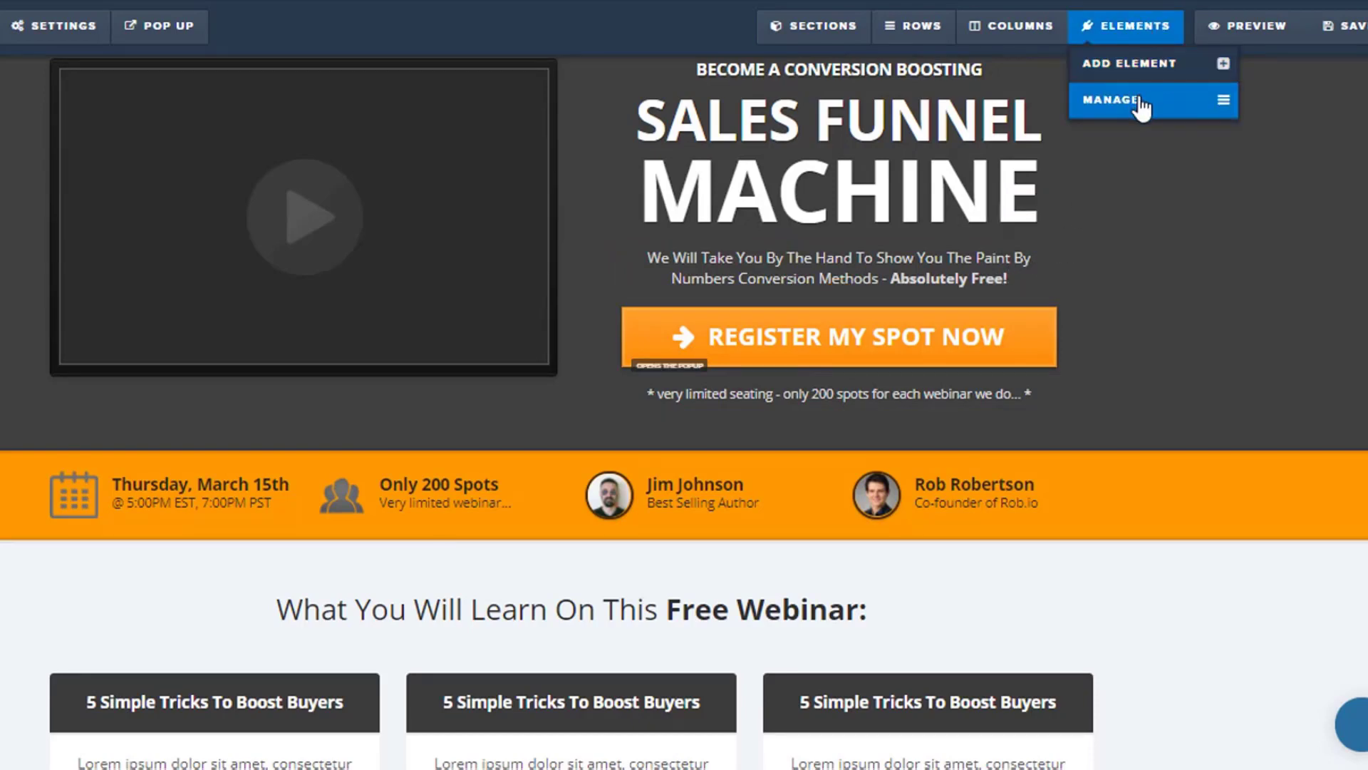
left_click(1132, 100)
mouse_move(1097, 148)
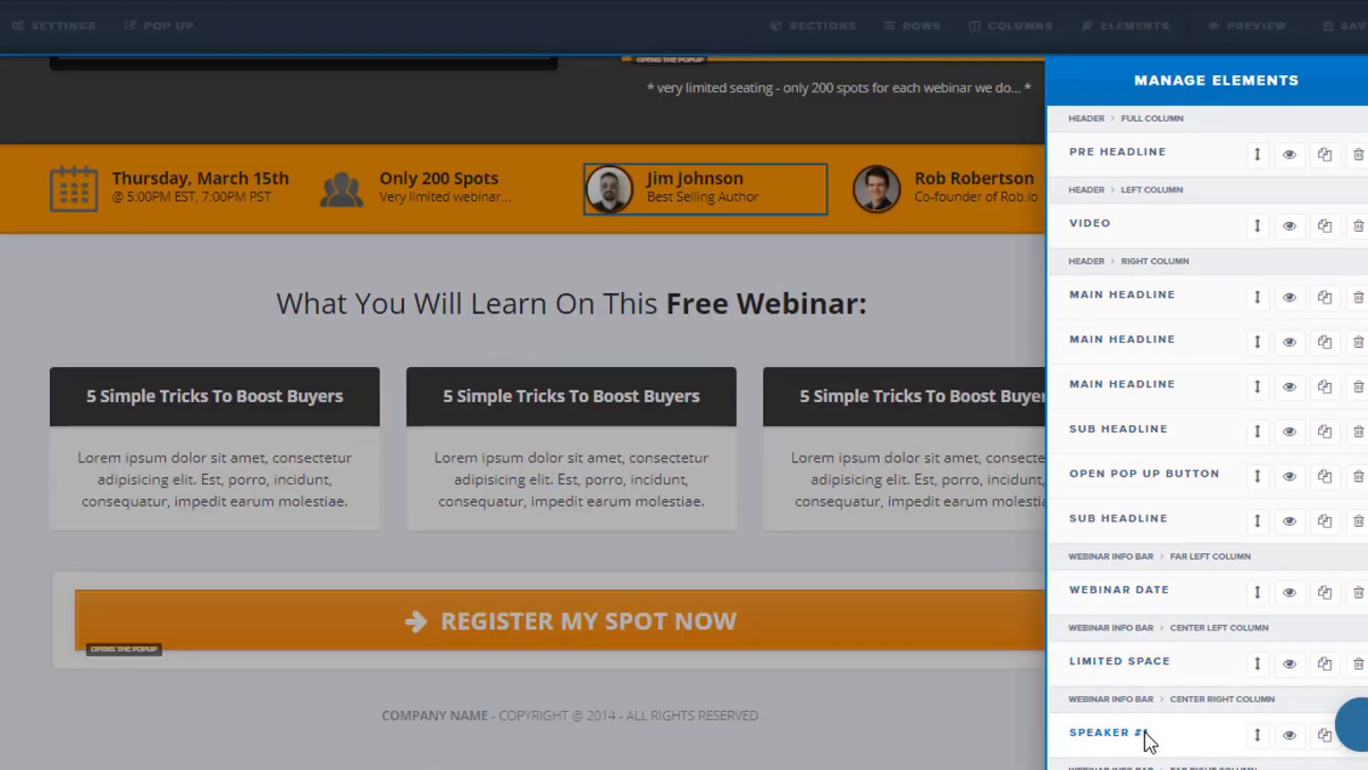
Hide the sub headline between the MACHINE headline and the header's register button, and close the element list.
scroll(1168, 267, "down", 10)
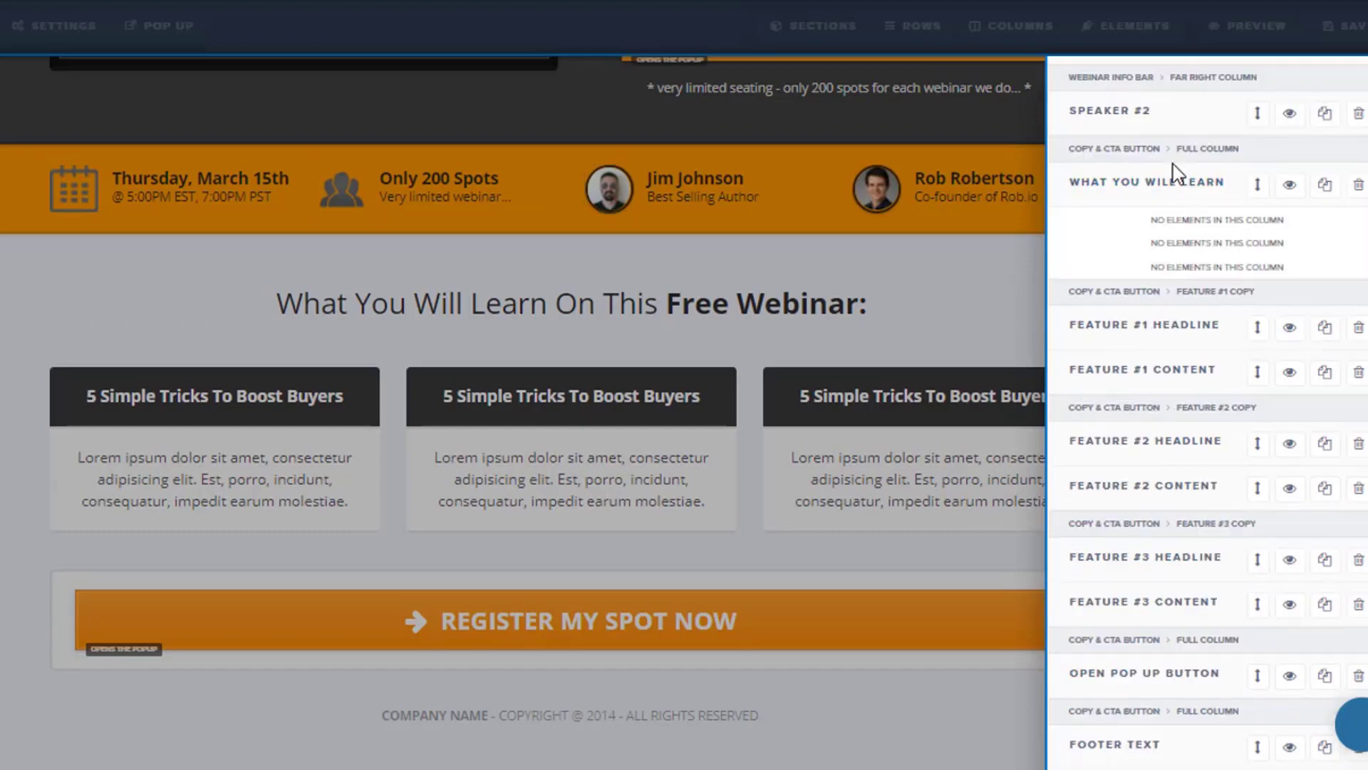
scroll(1168, 271, "up", 10)
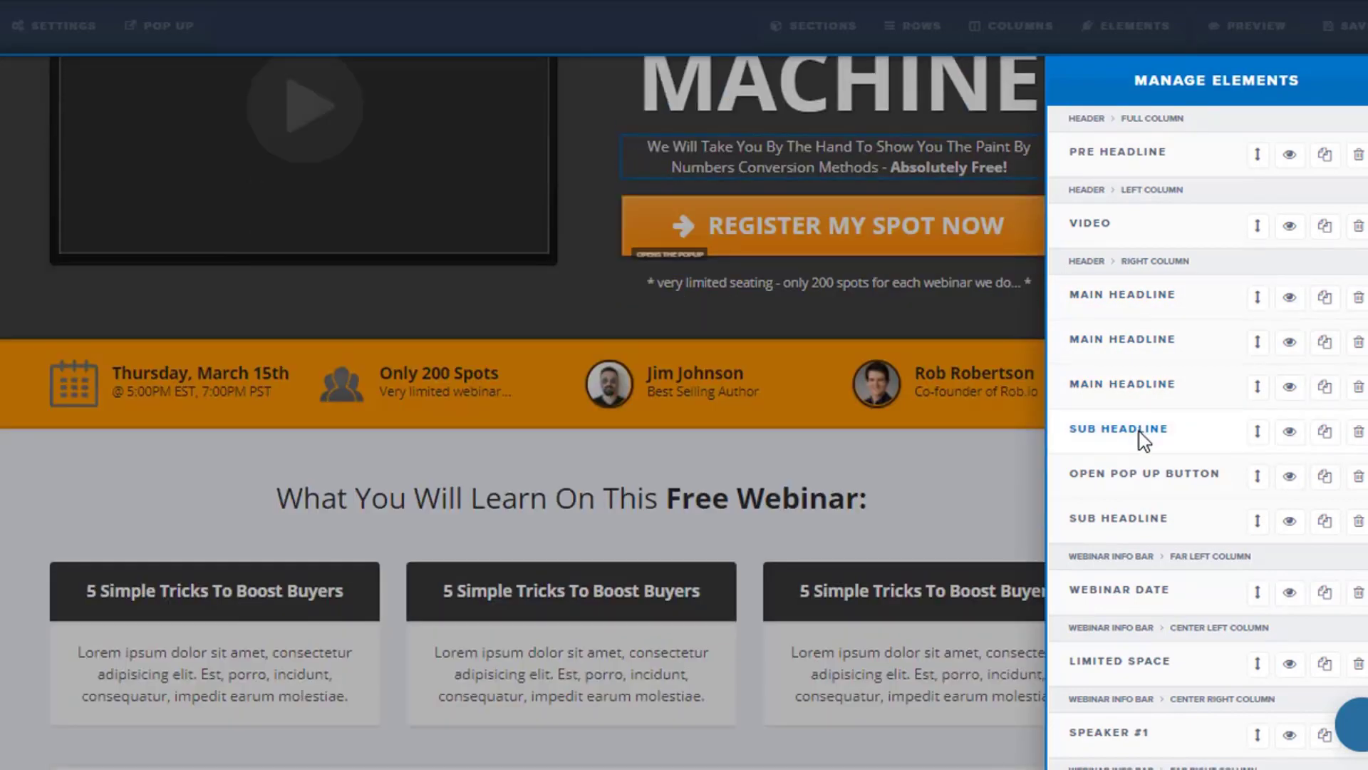
left_click(1290, 431)
left_click(805, 231)
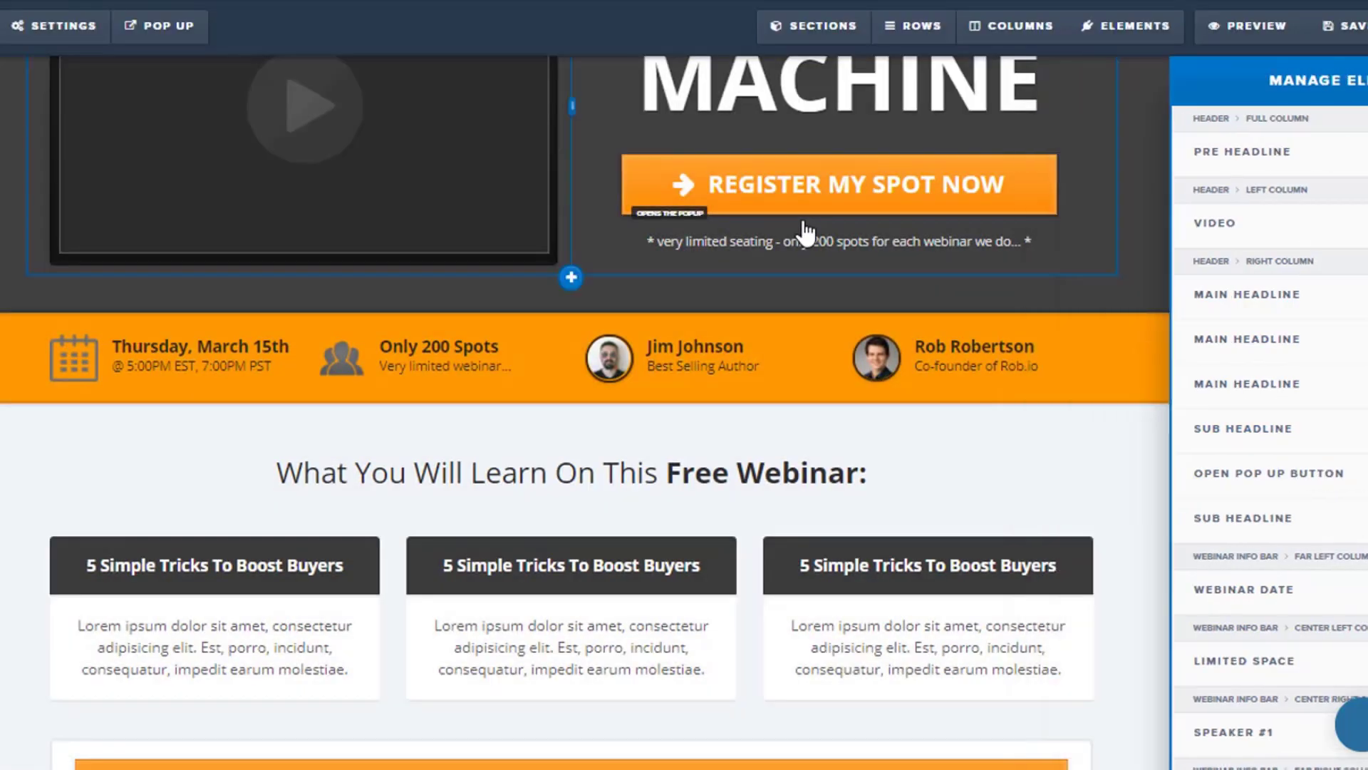
Delete the Best Selling Author speaker element from the orange webinar info bar.
scroll(851, 225, "up", 2)
scroll(851, 225, "up", 2)
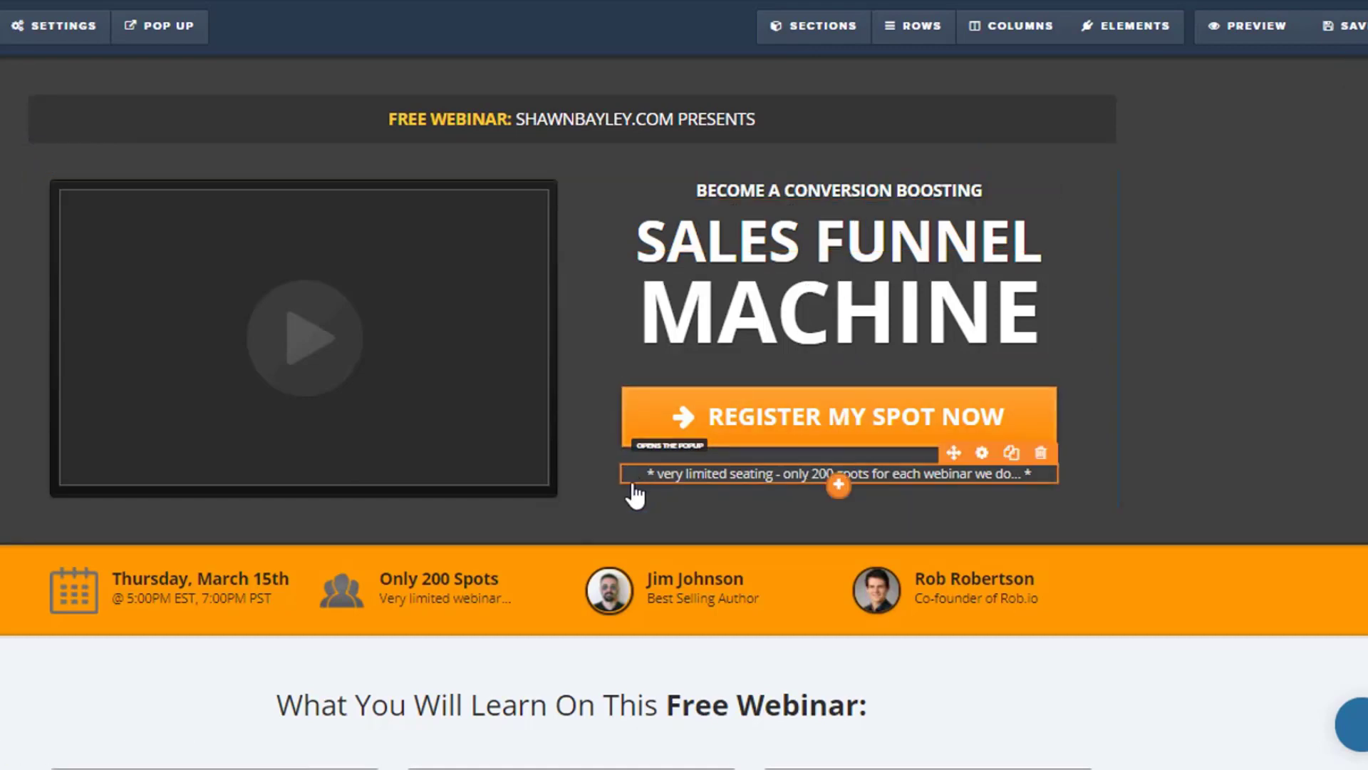
scroll(631, 492, "down", 3)
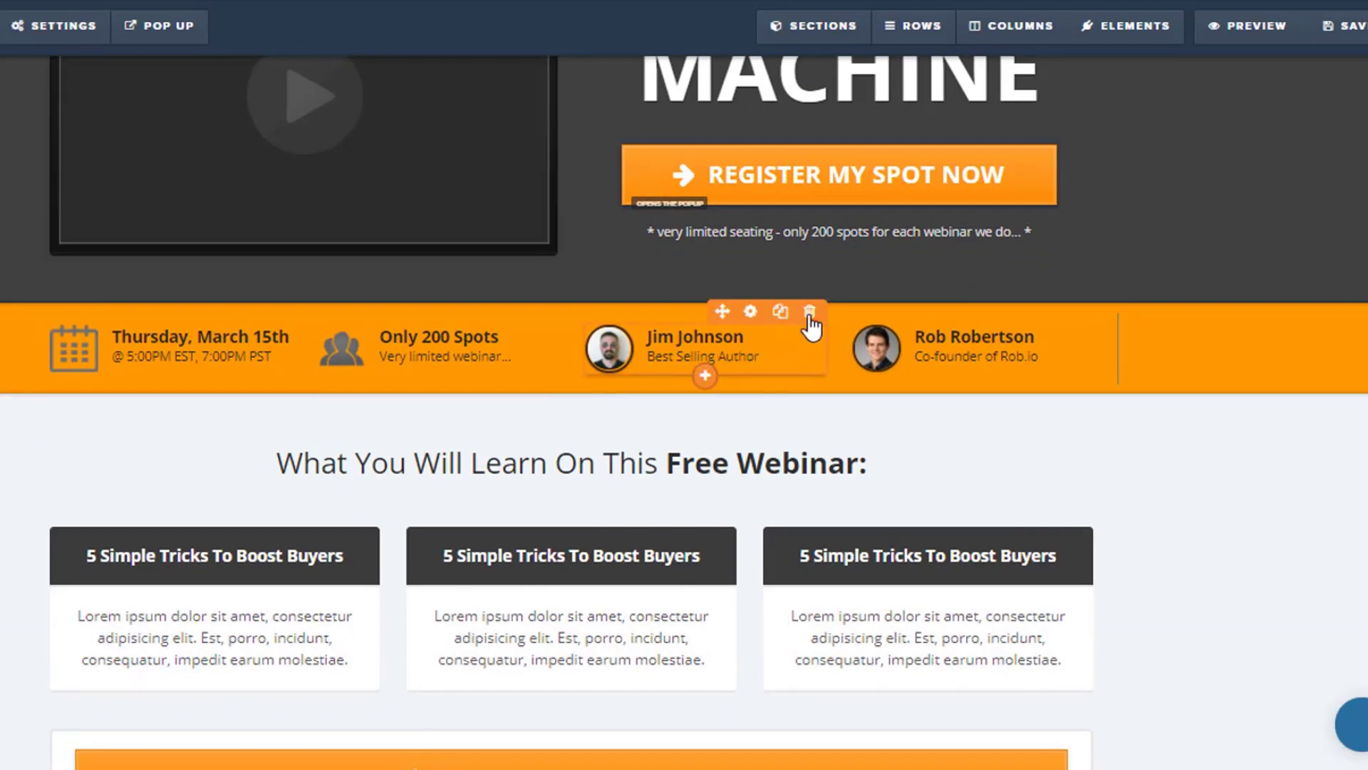
left_click(810, 314)
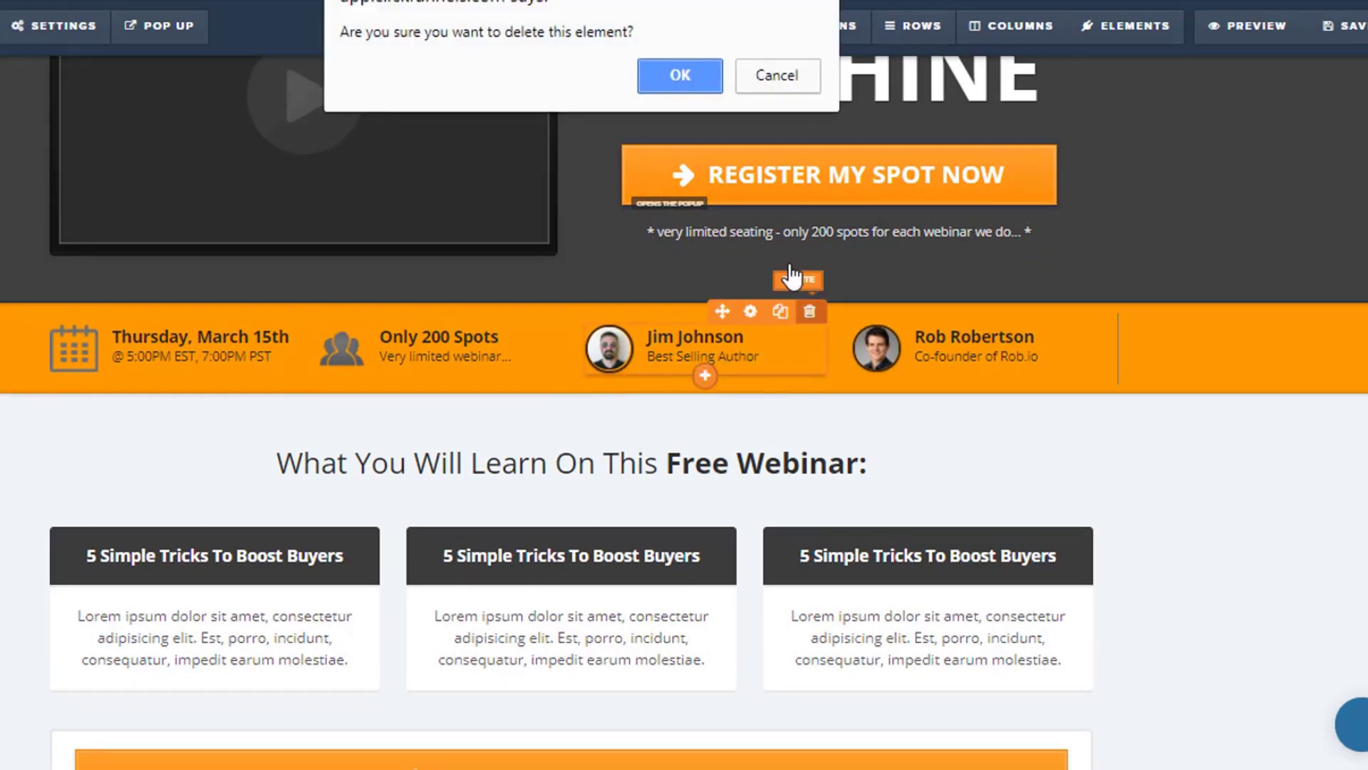
left_click(684, 73)
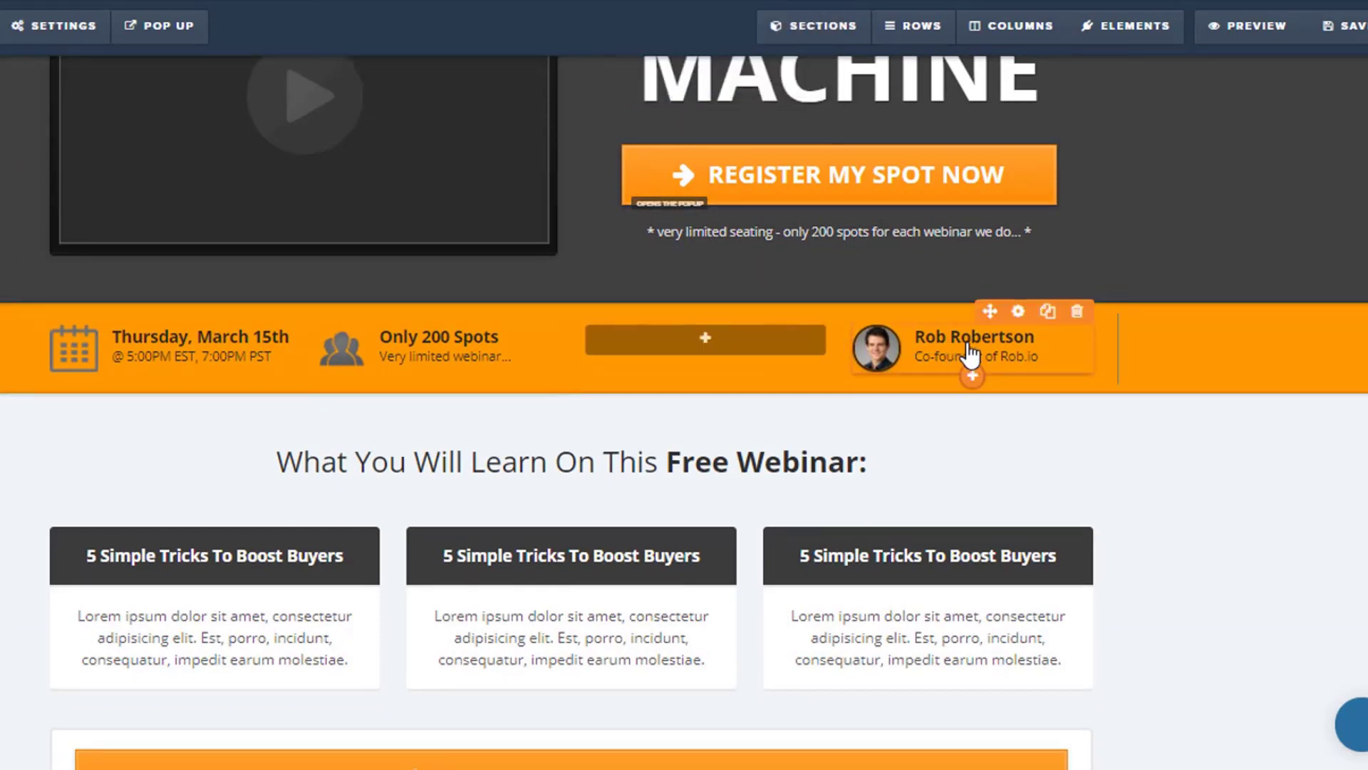
Replace the remaining speaker's name with the presenter's full name and set the line below it to Sales Funnel Master.
left_click(970, 344)
triple_click(970, 335)
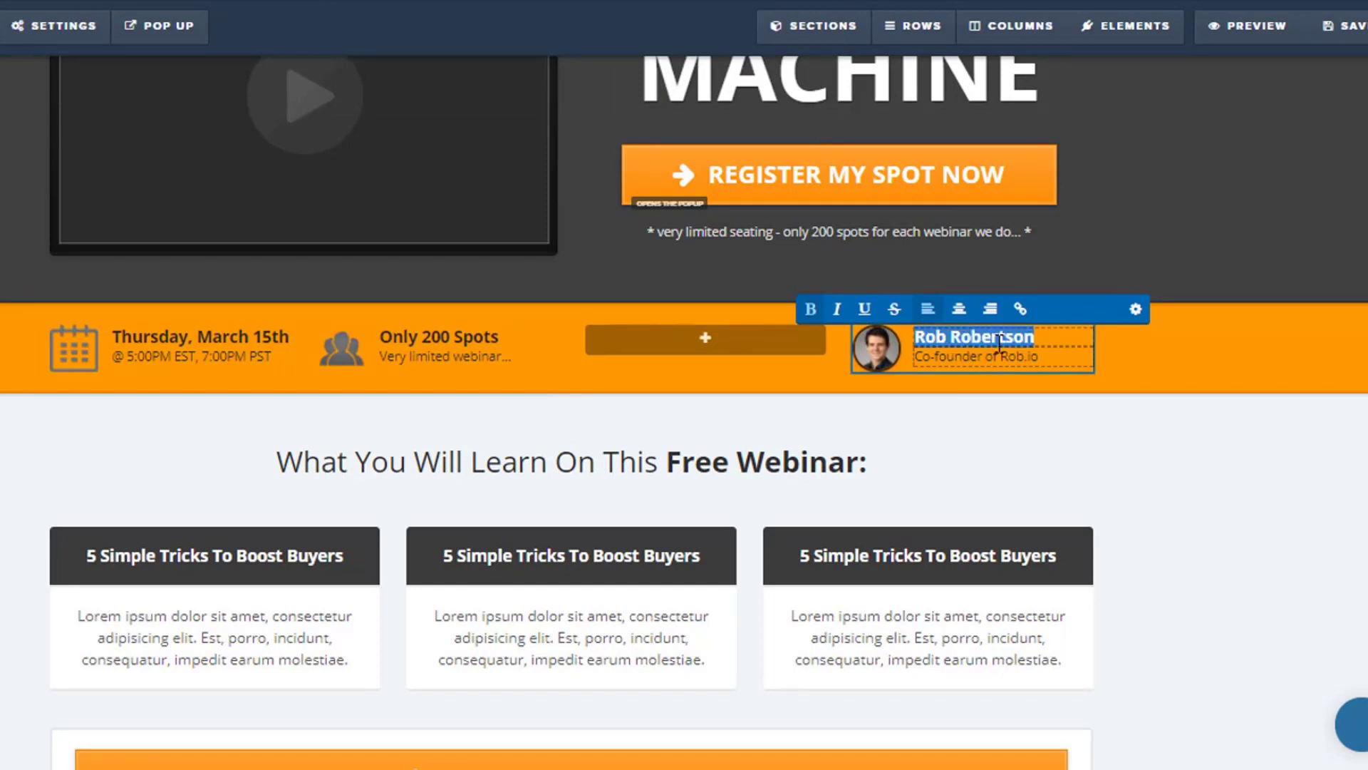
type("SHAWN BAYLEY")
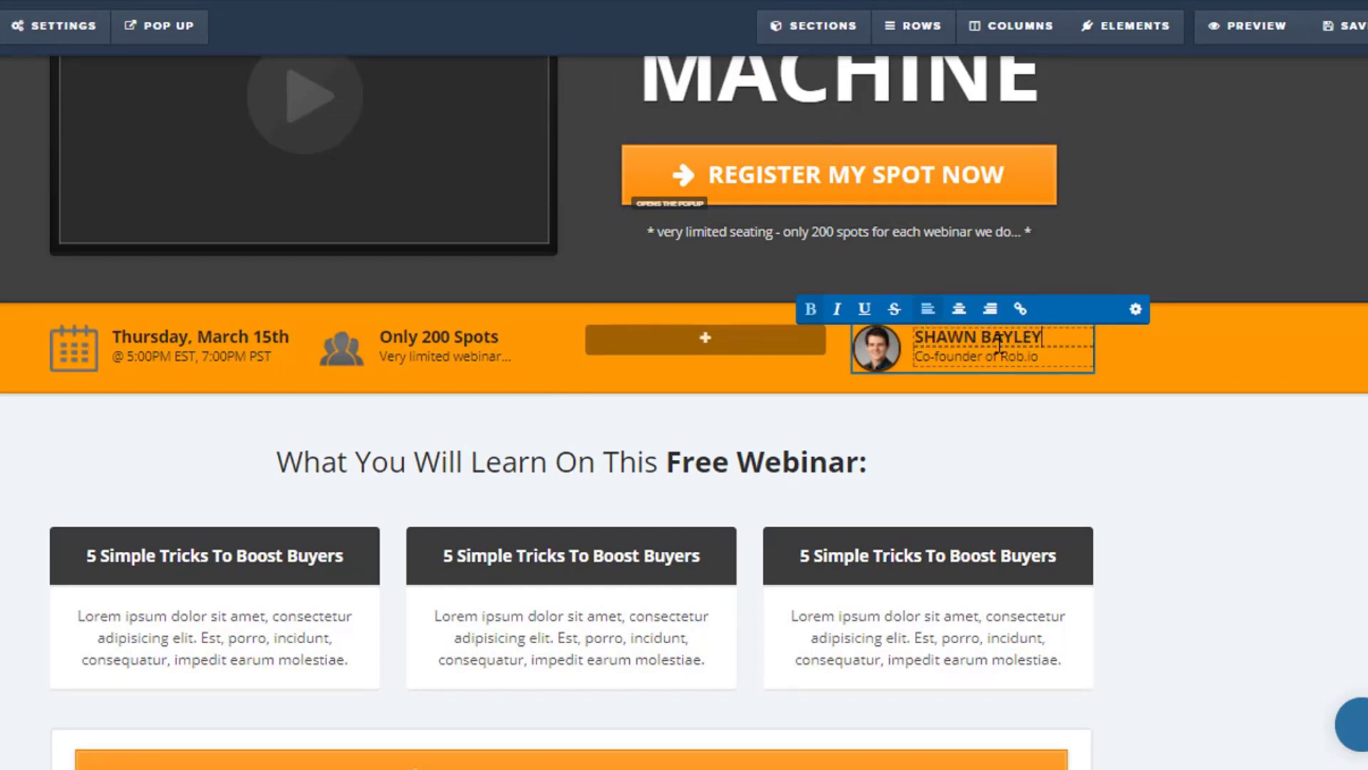
triple_click(1001, 355)
type("Sales Funnel Master")
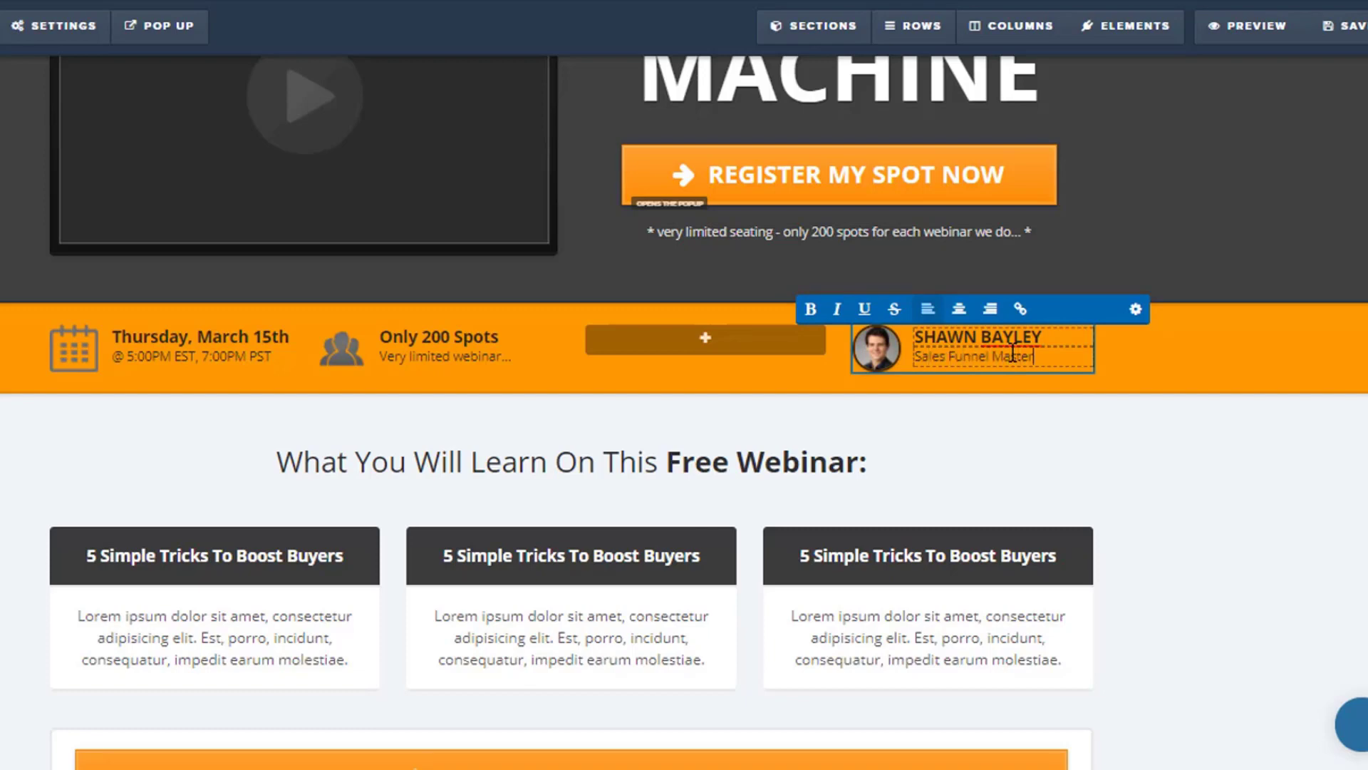
left_click(409, 421)
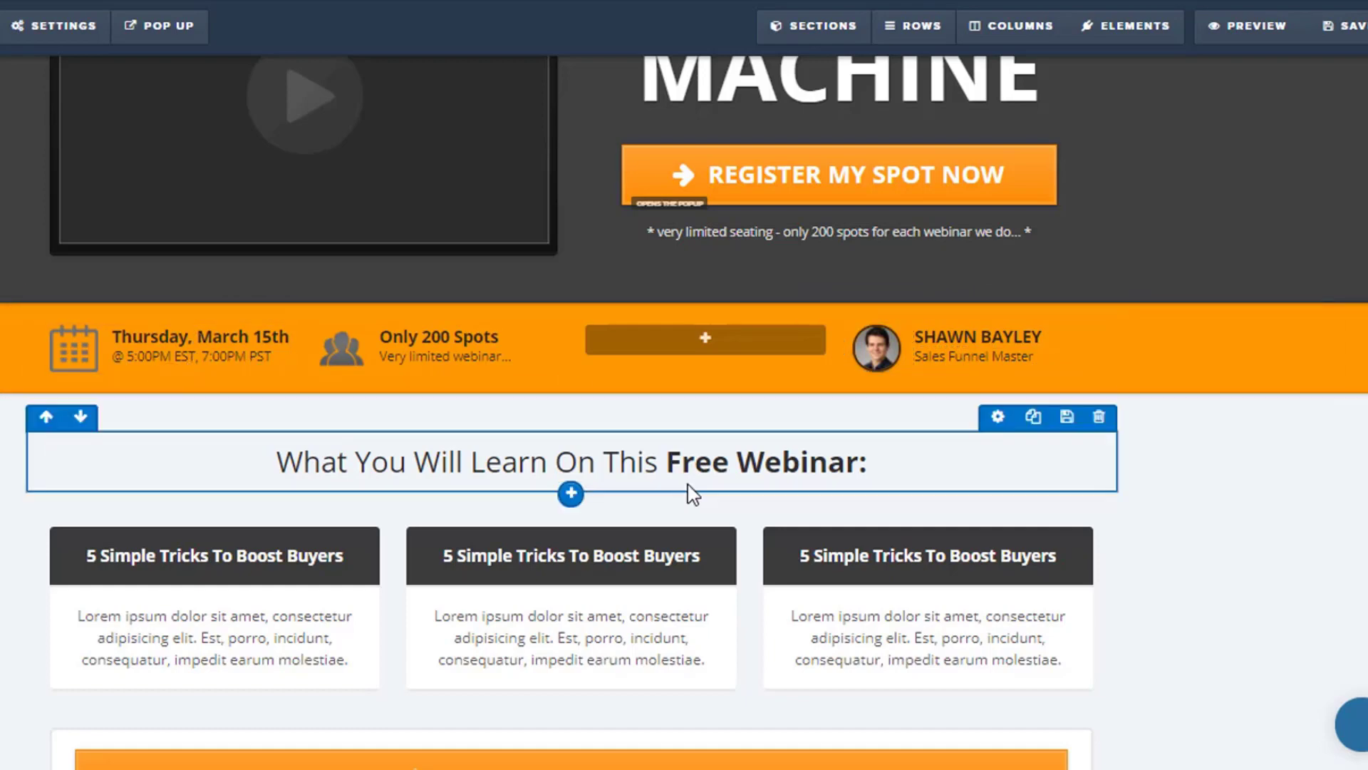
Open the settings of the REGISTER MY SPOT NOW button below the three feature boxes and check its action.
scroll(645, 501, "down", 1)
scroll(645, 501, "down", 1)
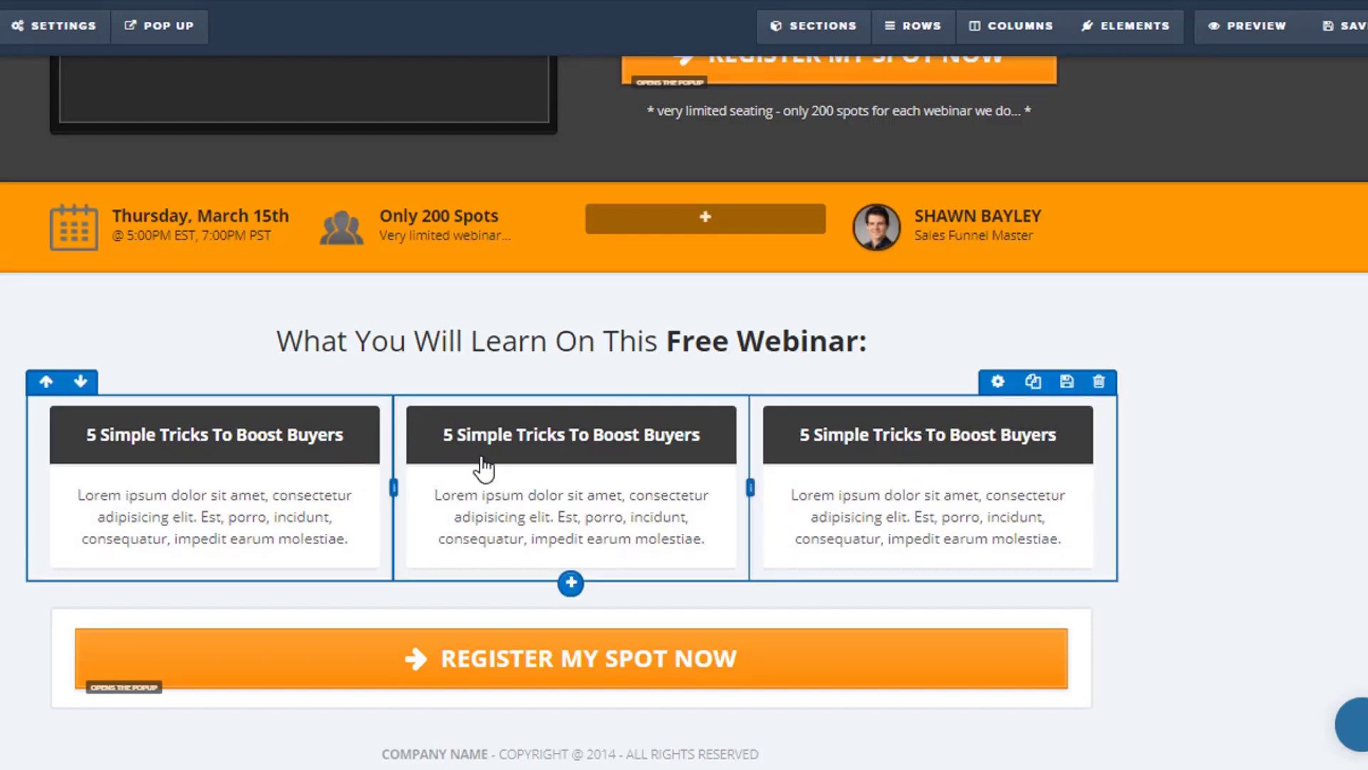
scroll(418, 580, "down", 1)
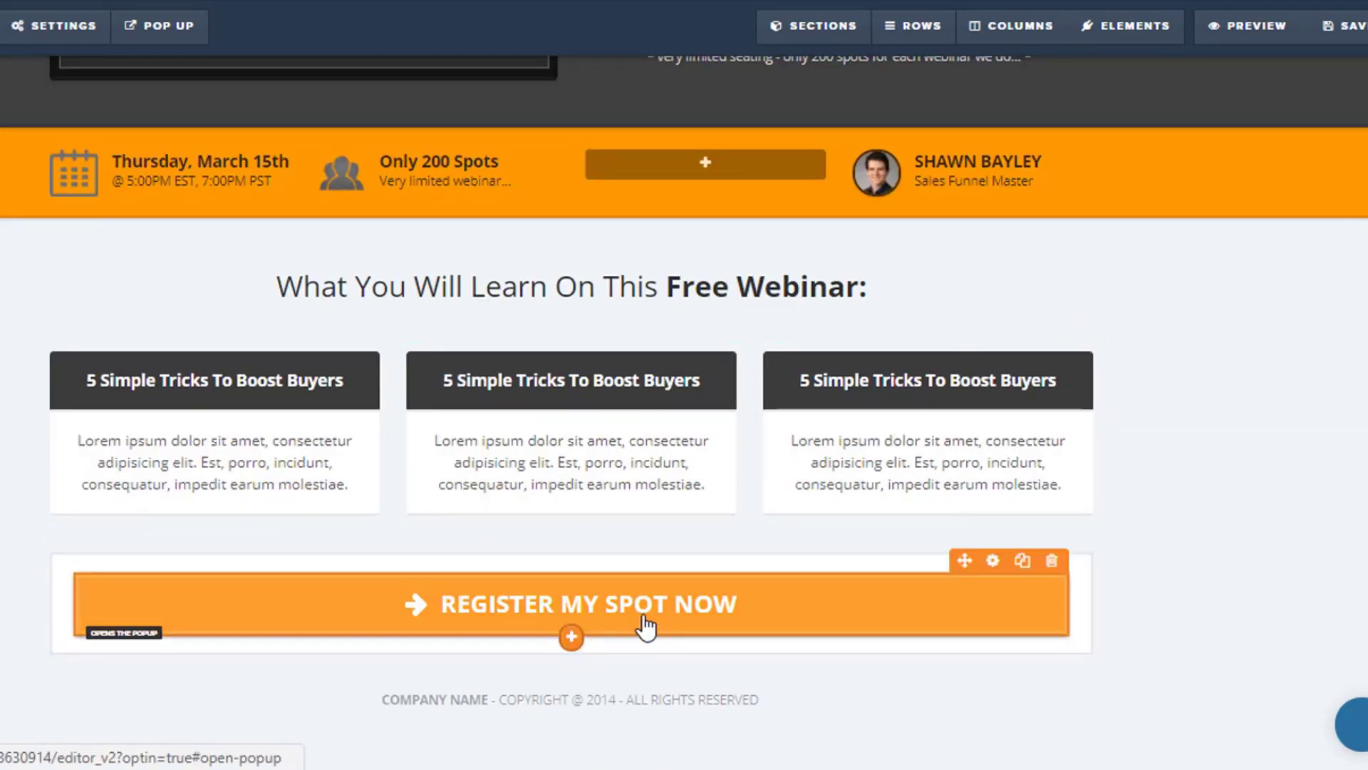
left_click(645, 626)
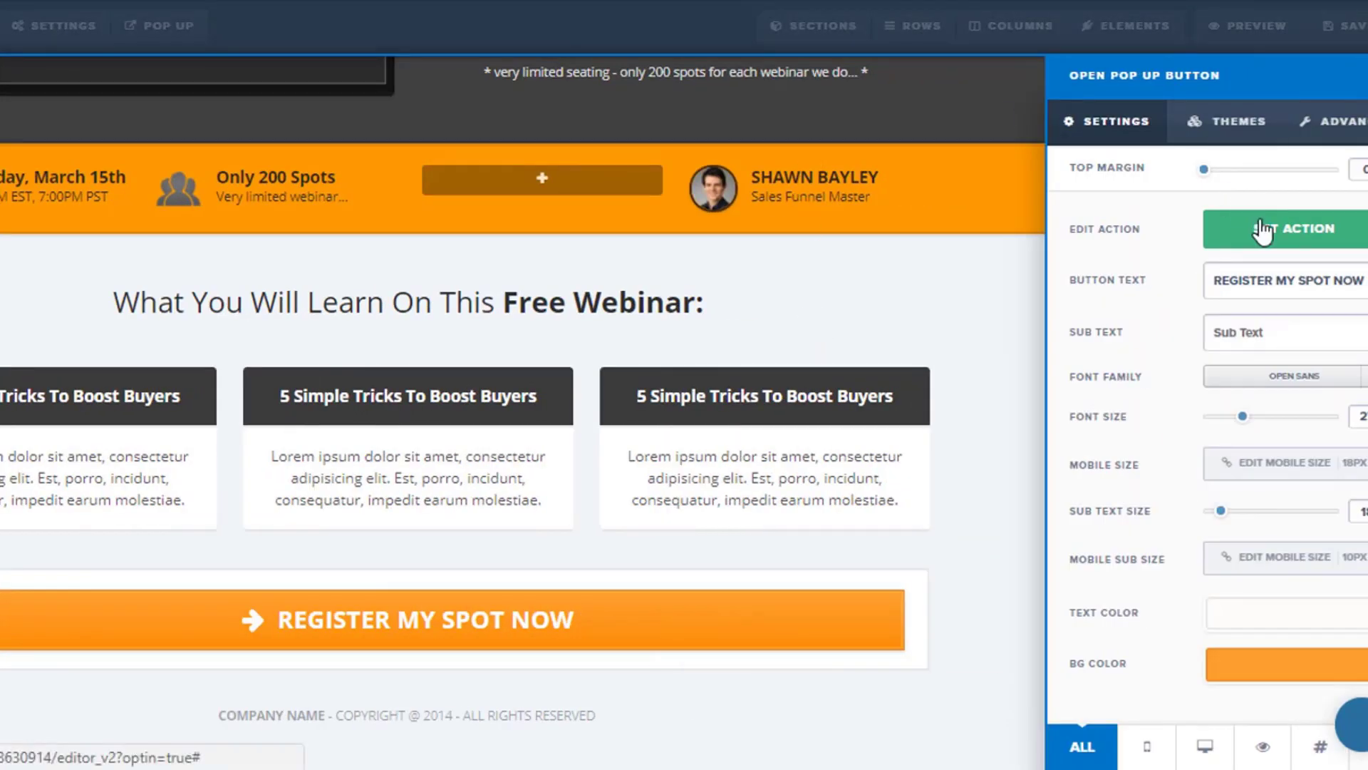
left_click(1261, 230)
Show the page's registration pop-up, then close it and return to the page.
left_click(166, 32)
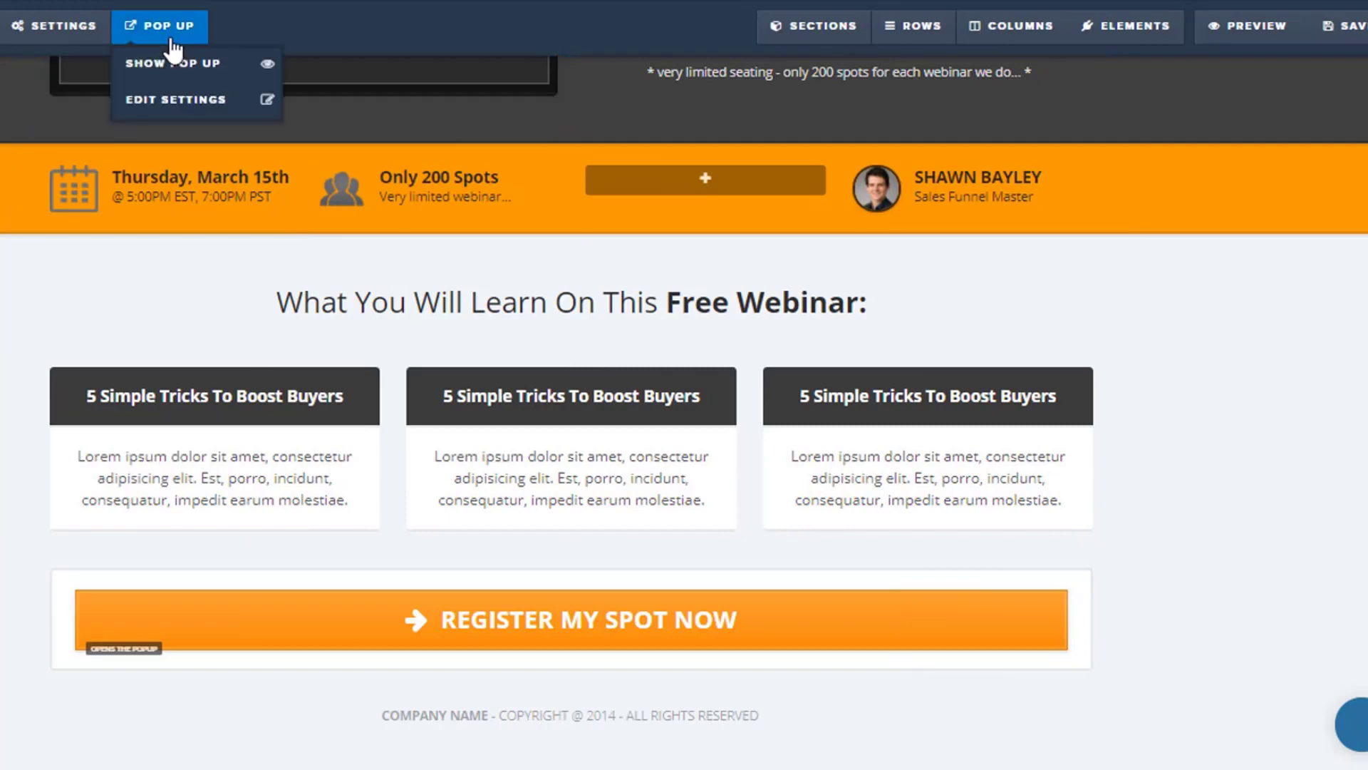
left_click(169, 74)
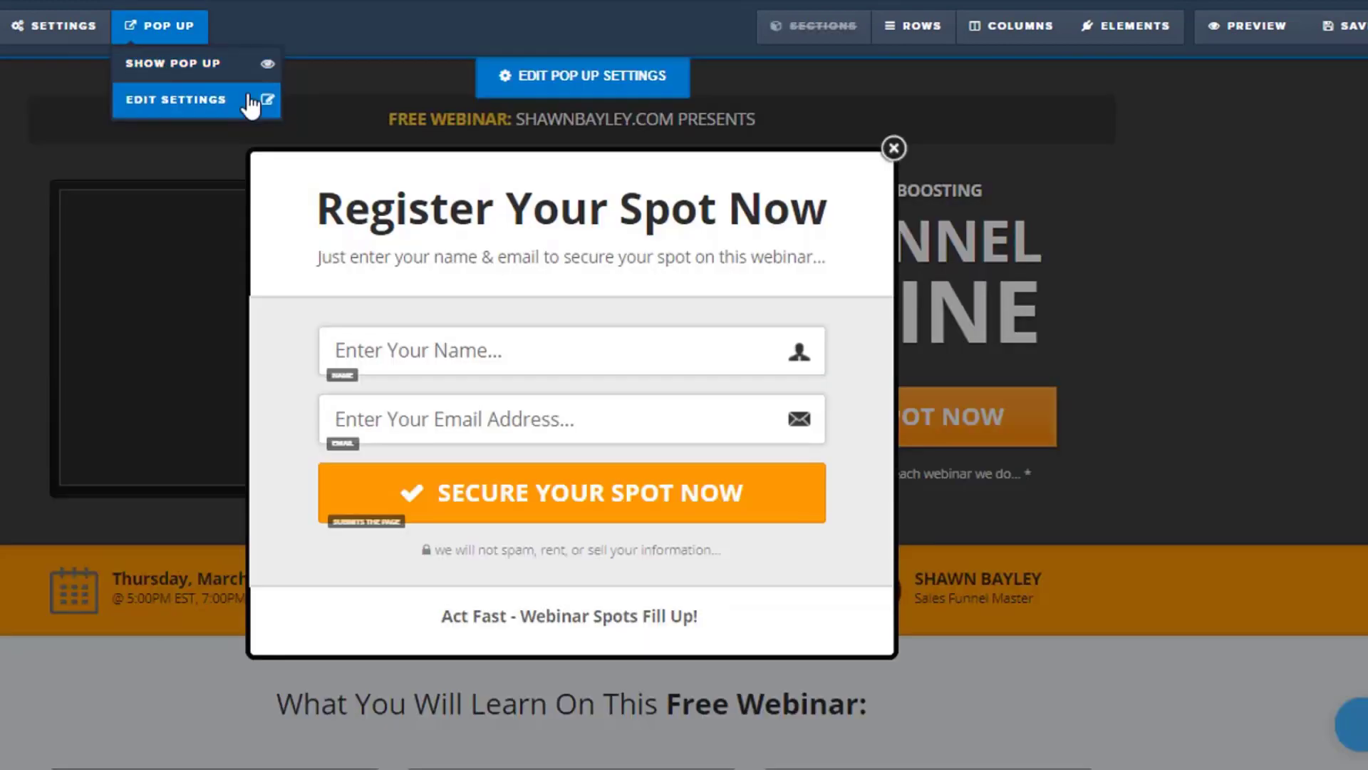
left_click(67, 267)
scroll(556, 421, "down", 5)
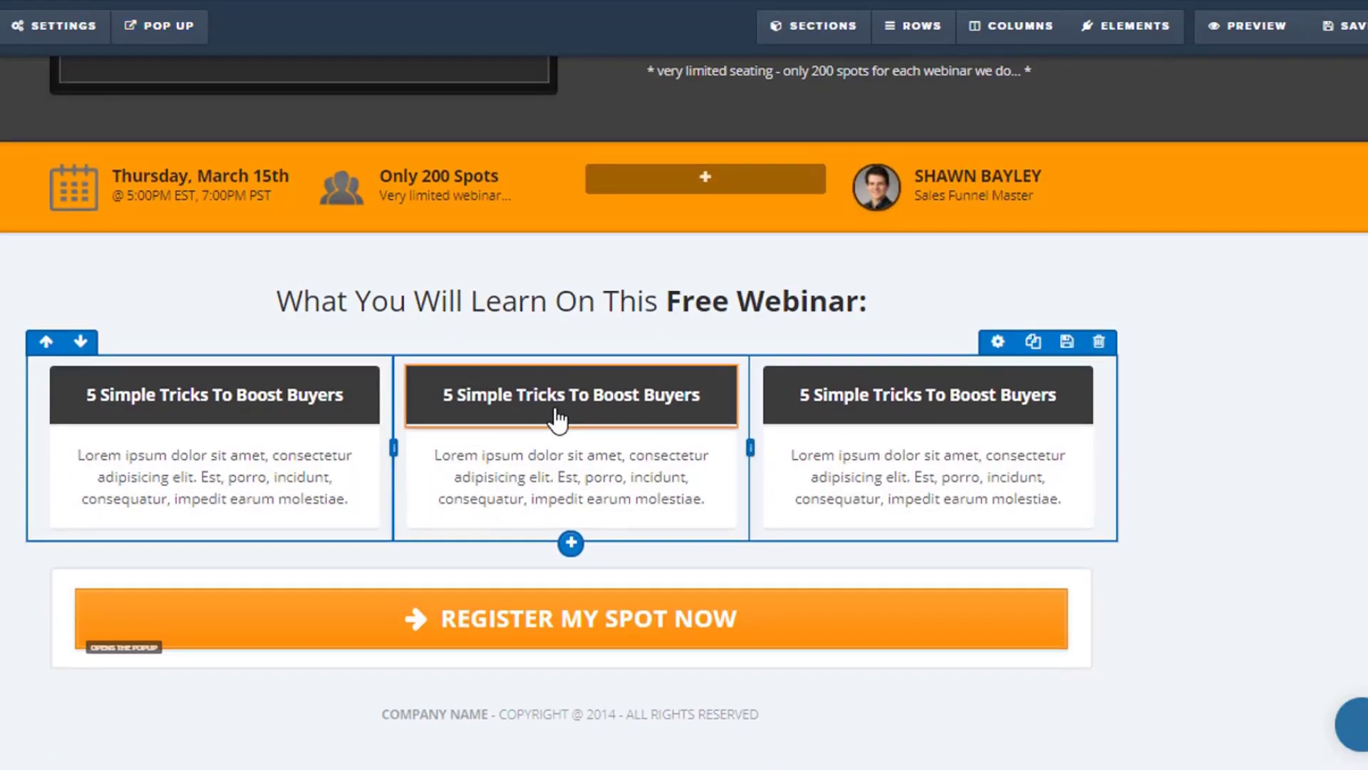
Show the registration pop-up and check which action its SECURE YOUR SPOT NOW button performs.
left_click(153, 34)
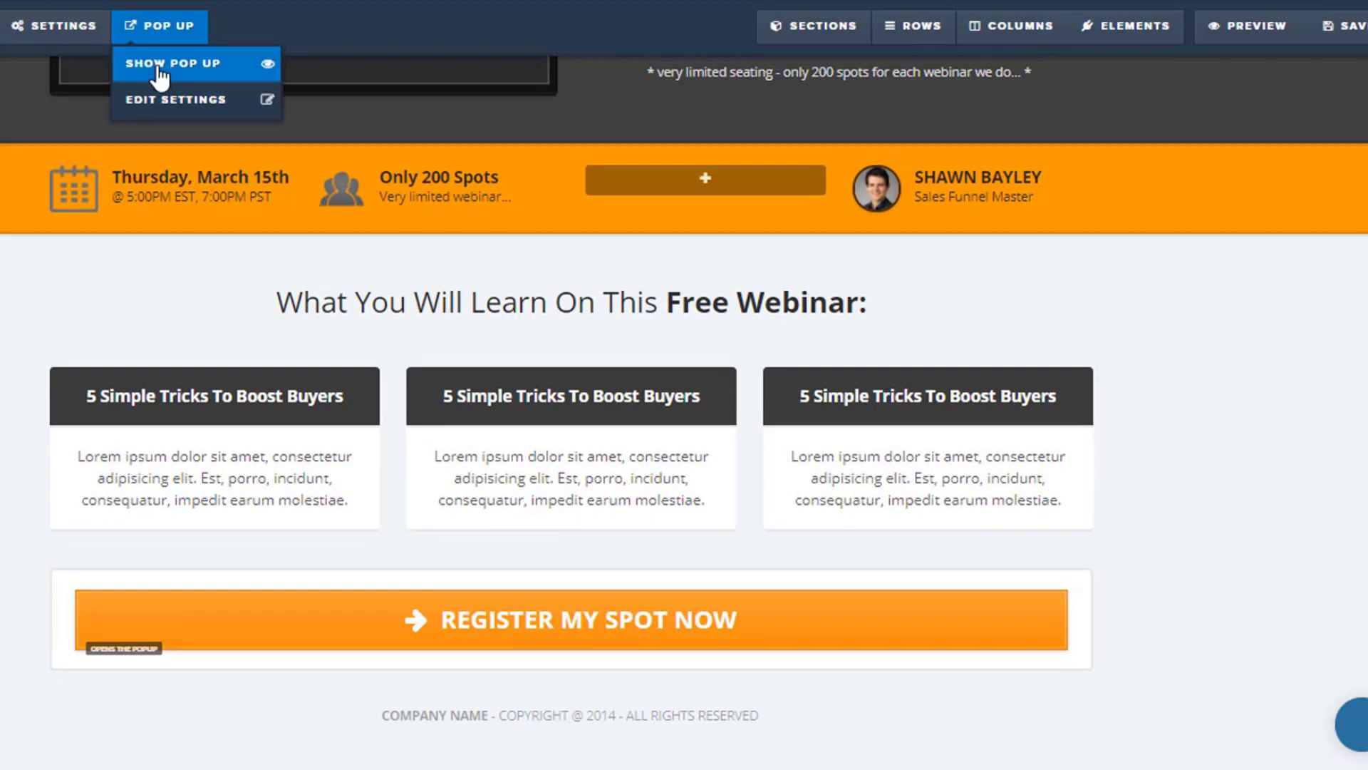
left_click(161, 71)
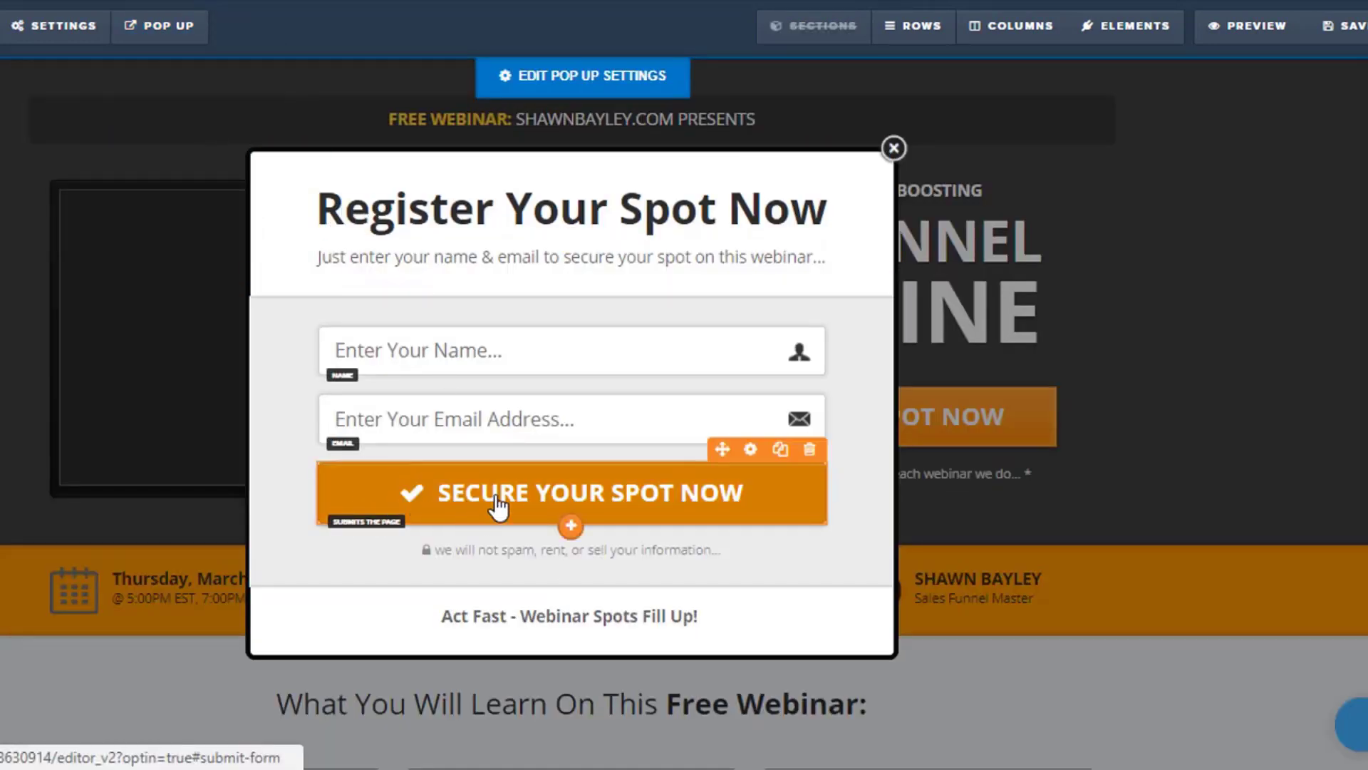
left_click(601, 495)
left_click(1248, 226)
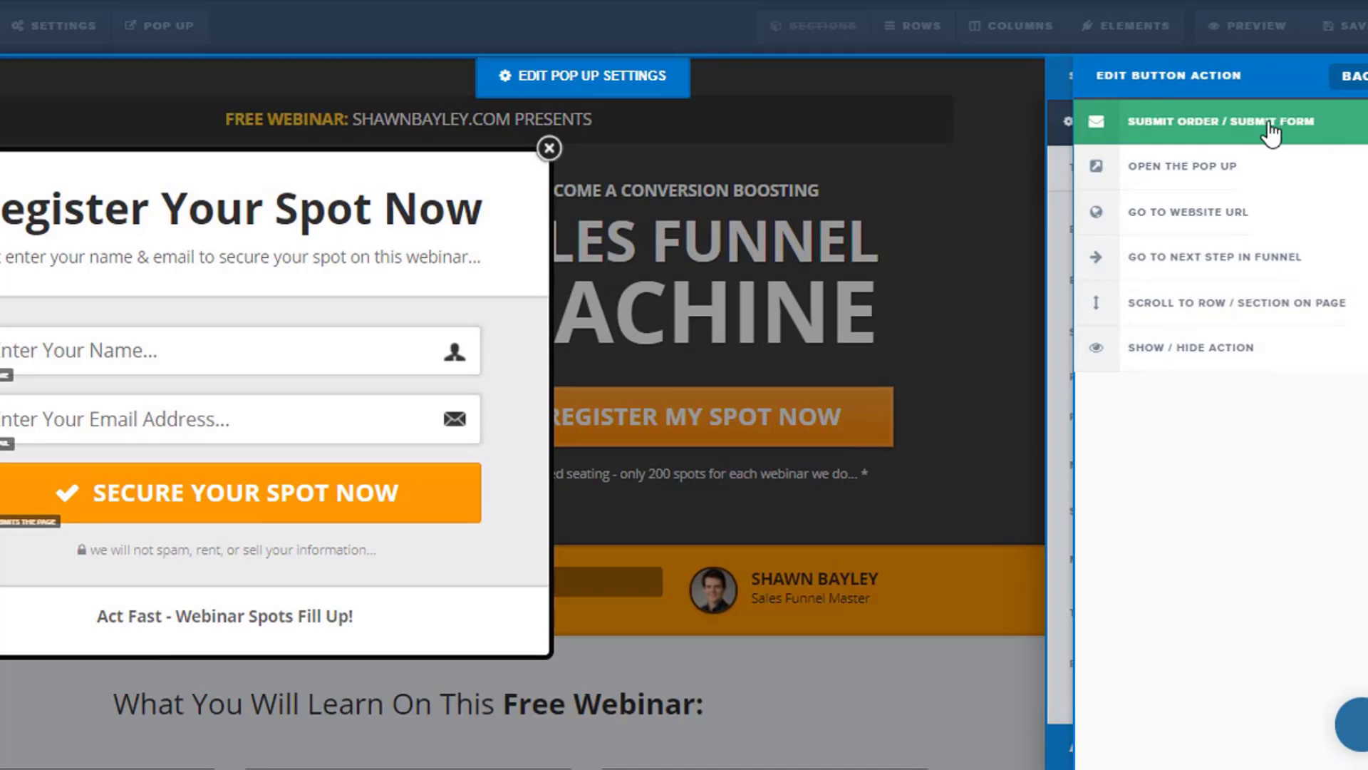
left_click(653, 297)
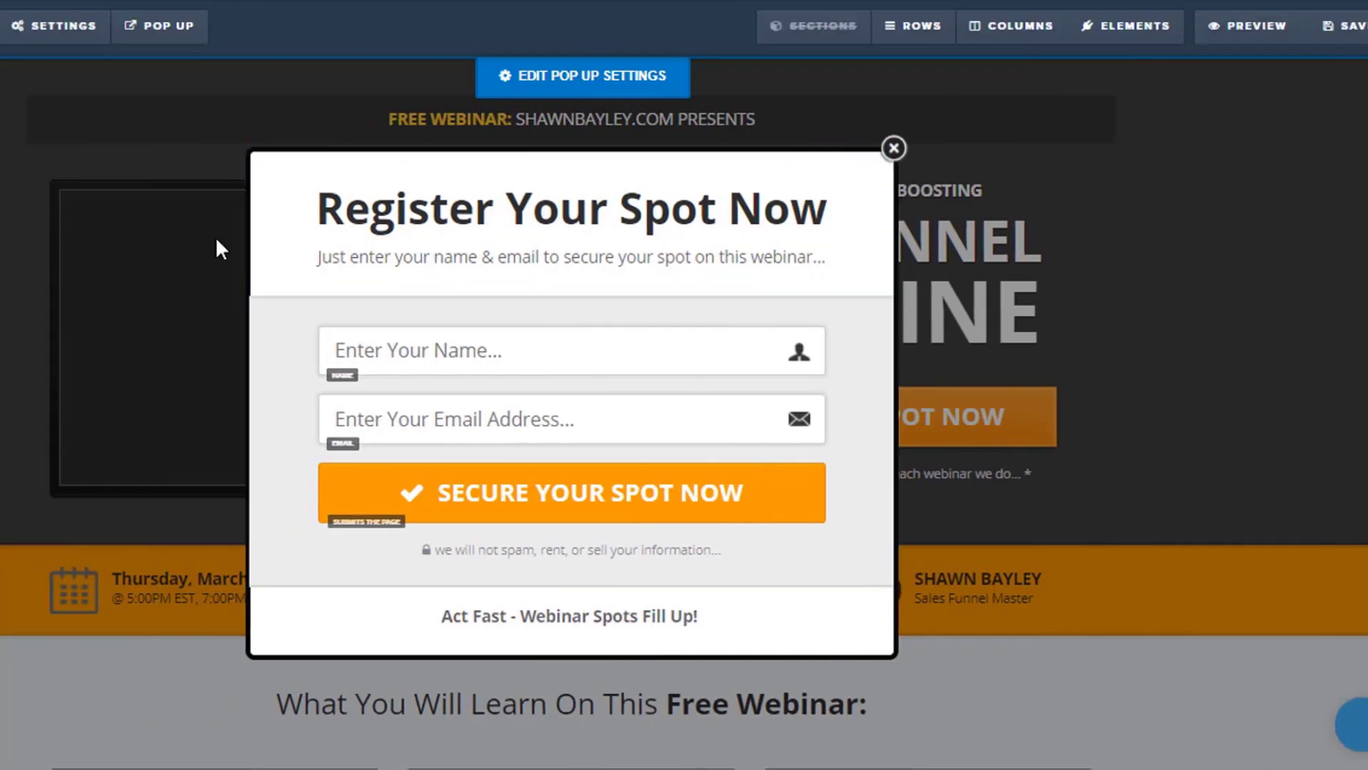
View the page's email integration settings, then close them and the pop-up.
mouse_move(91, 24)
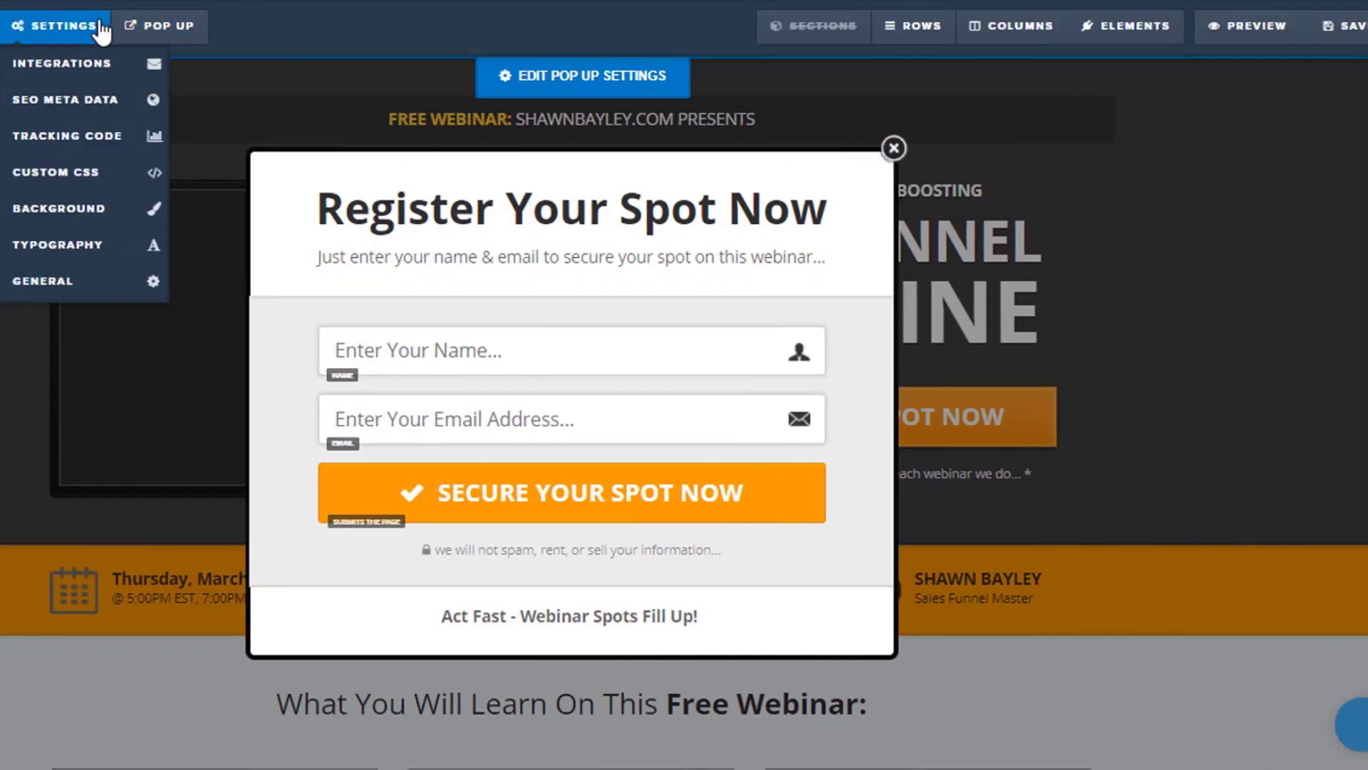
left_click(70, 66)
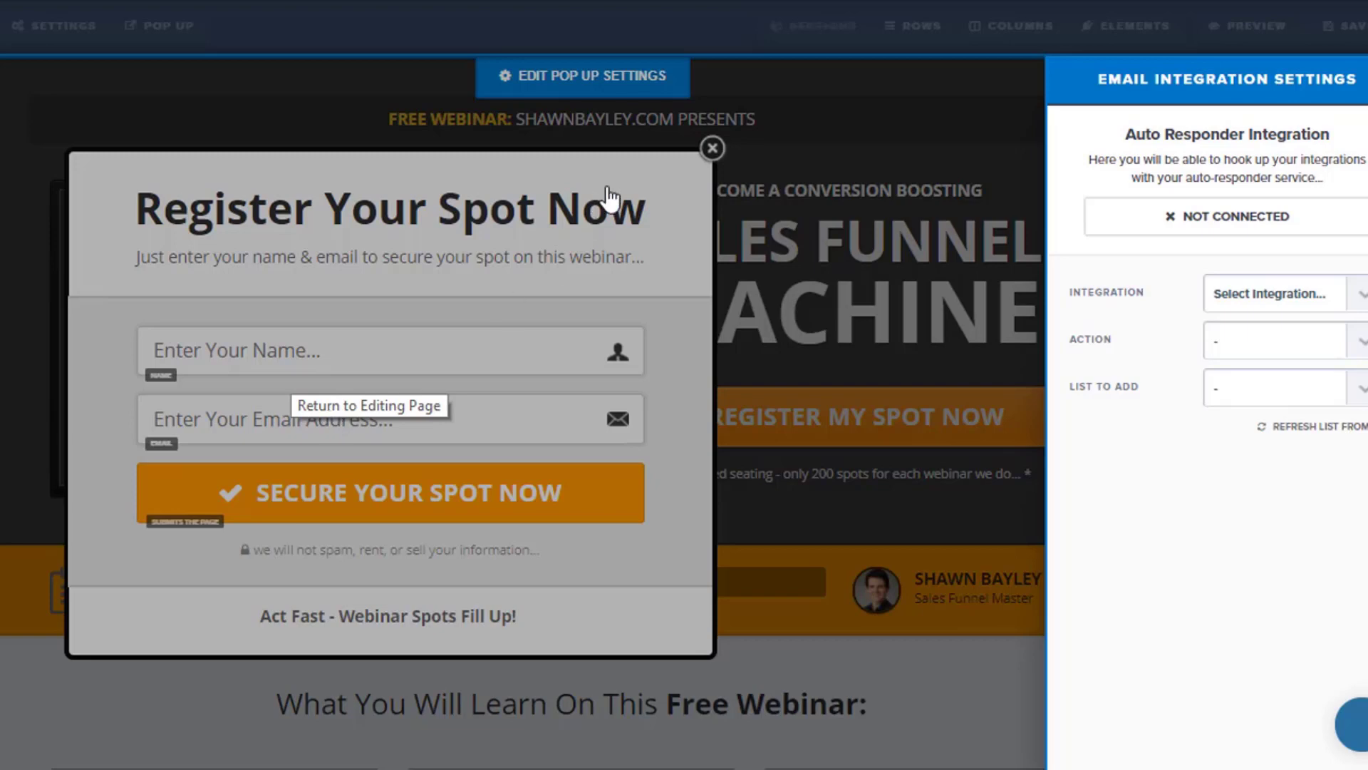
left_click(715, 153)
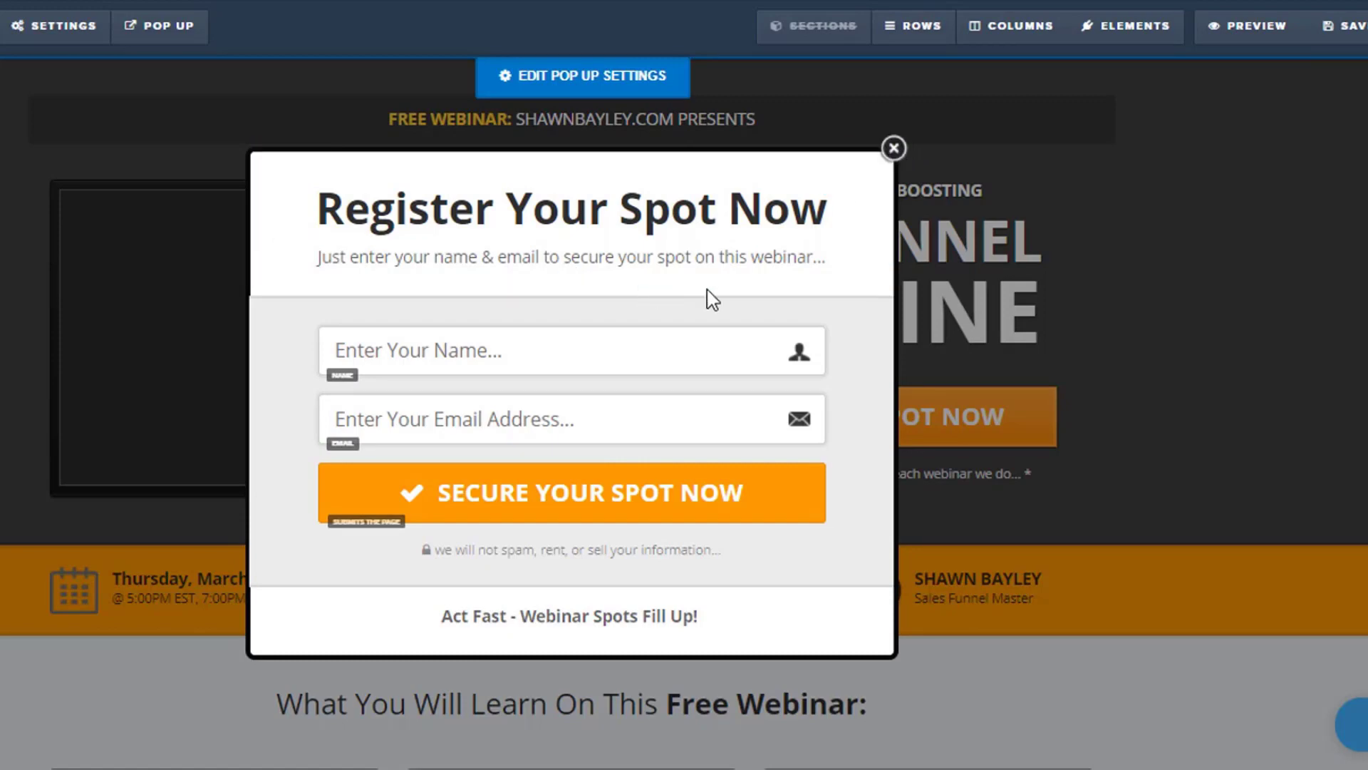
left_click(895, 149)
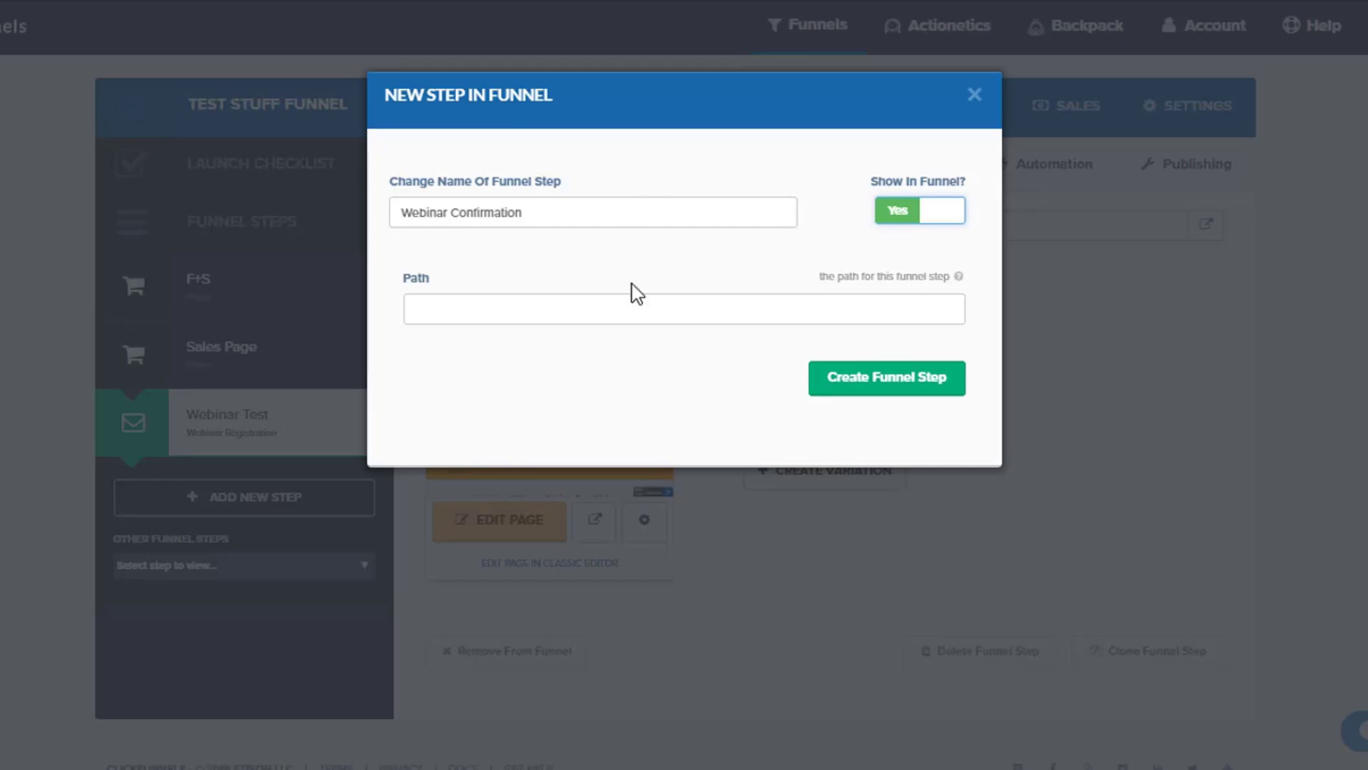
Create the Webinar Confirmation funnel step and choose the Google Hangout Confirmation Page from the webinar thank you templates.
left_click(904, 395)
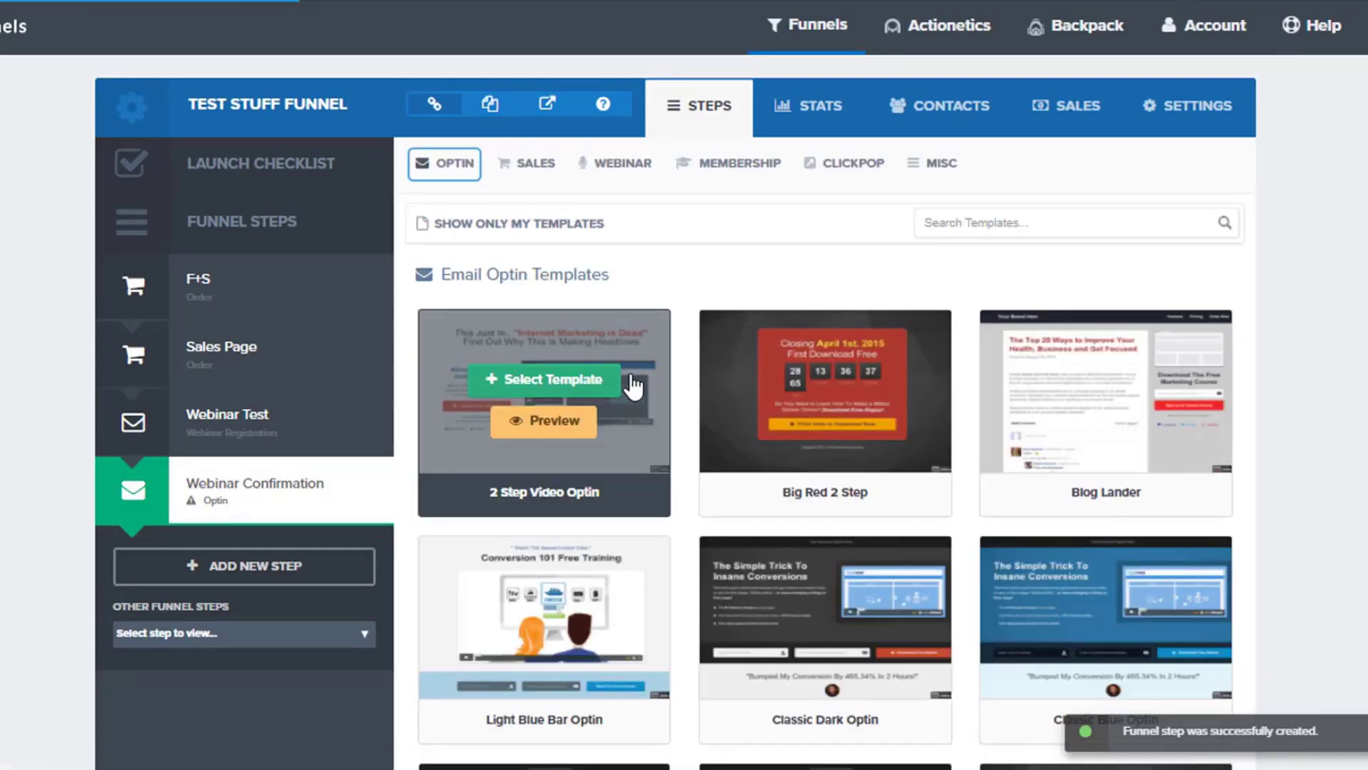
mouse_move(728, 172)
mouse_move(652, 172)
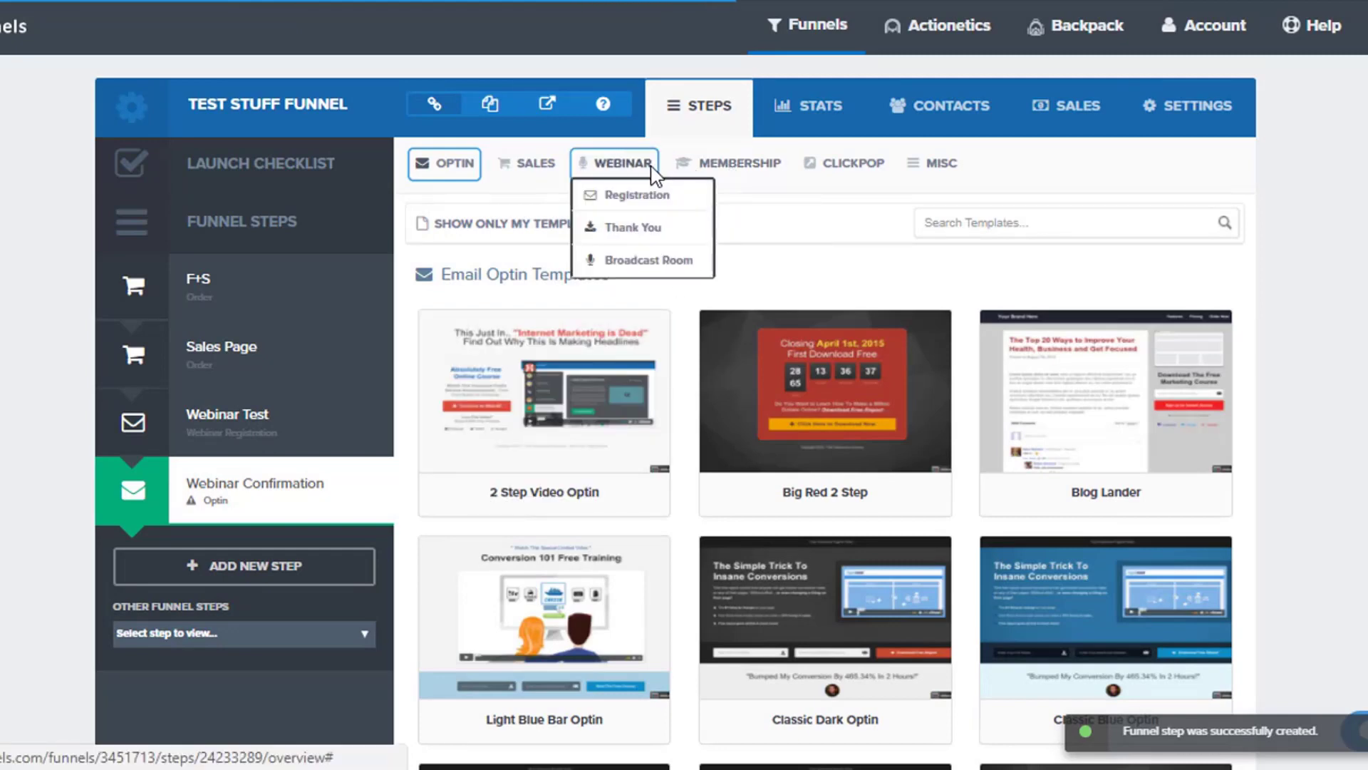
left_click(639, 228)
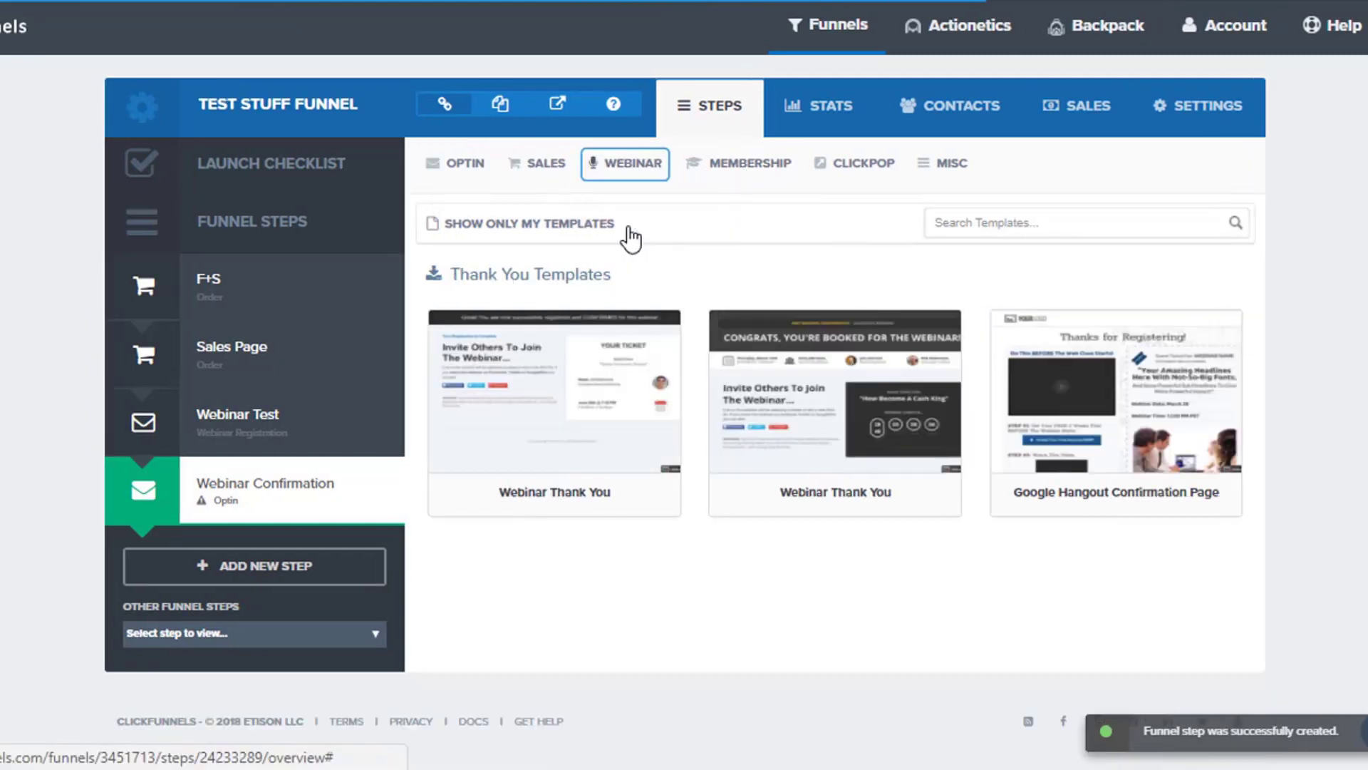
mouse_move(522, 383)
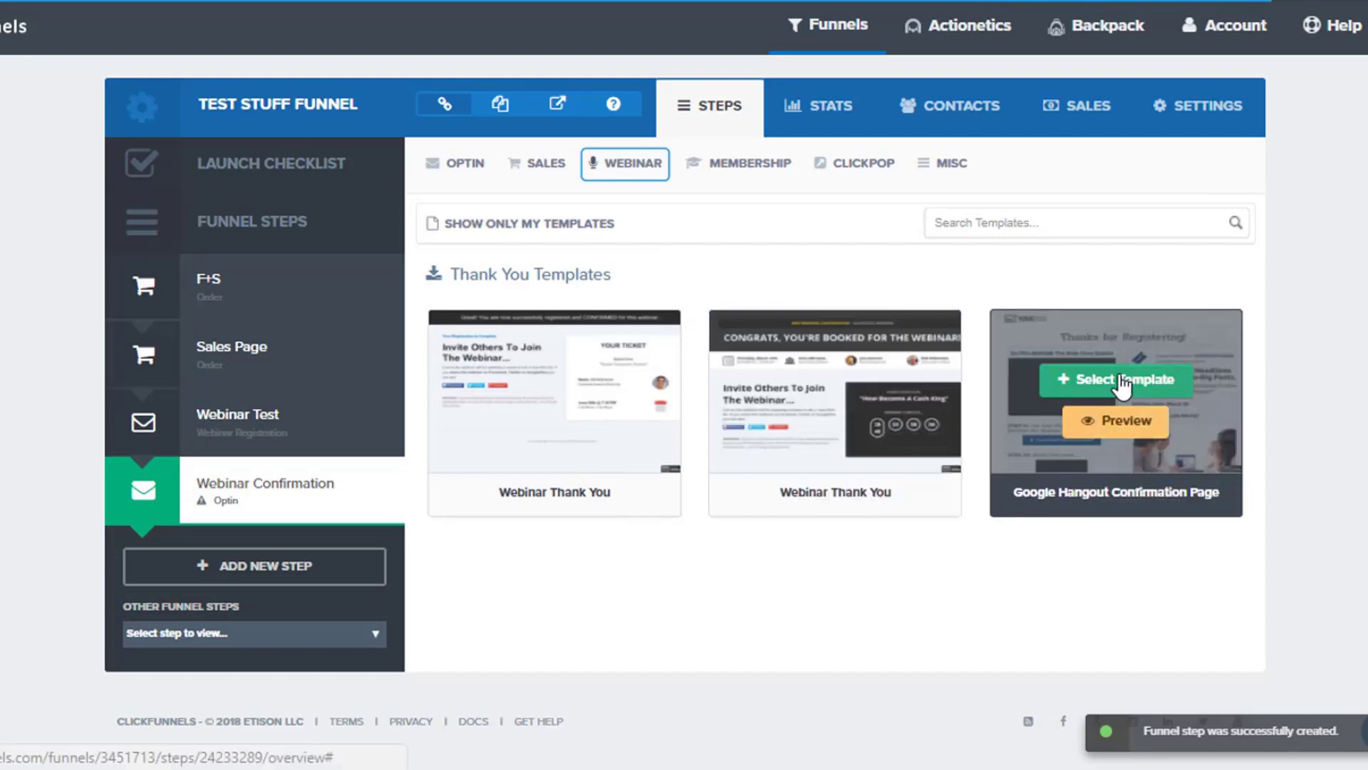
left_click(1117, 379)
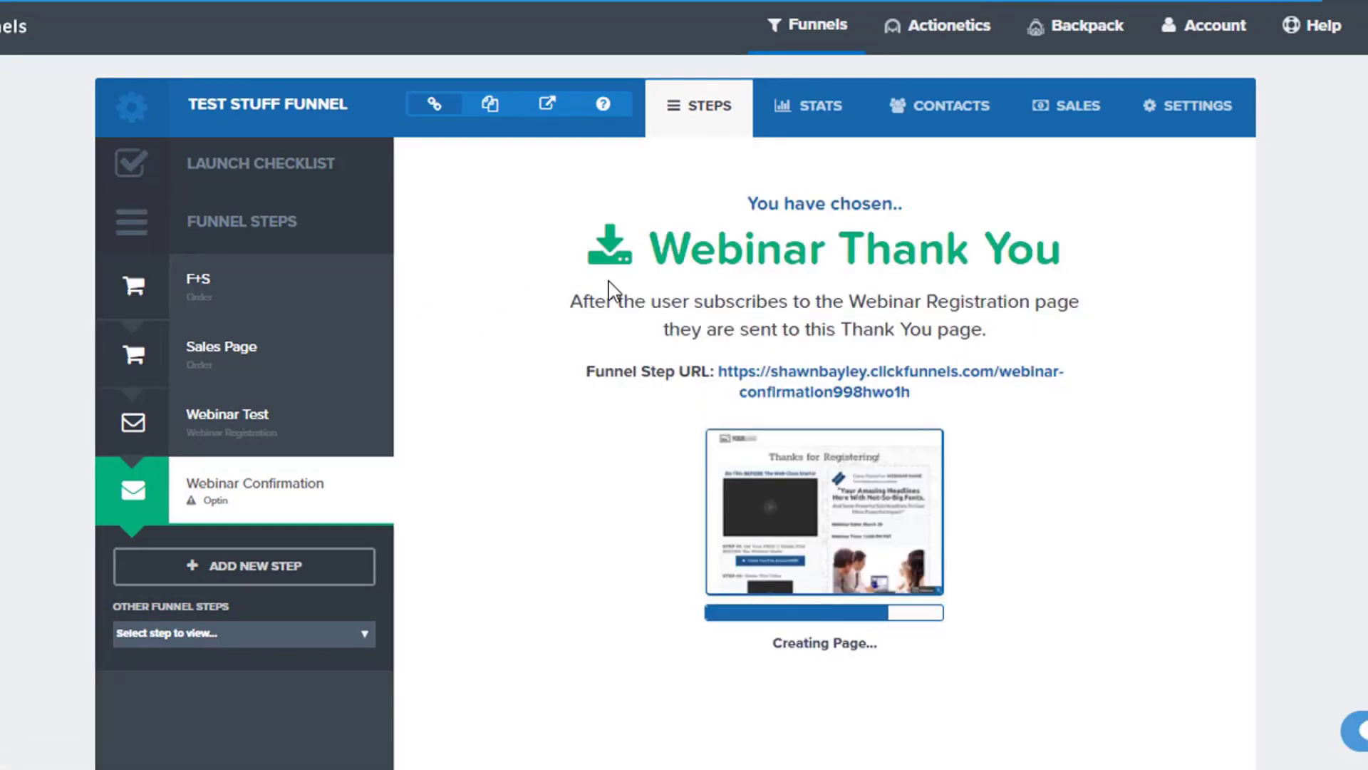
Open the new confirmation page in the editor and examine its videos, steps and event ticket from top to bottom.
left_click(458, 511)
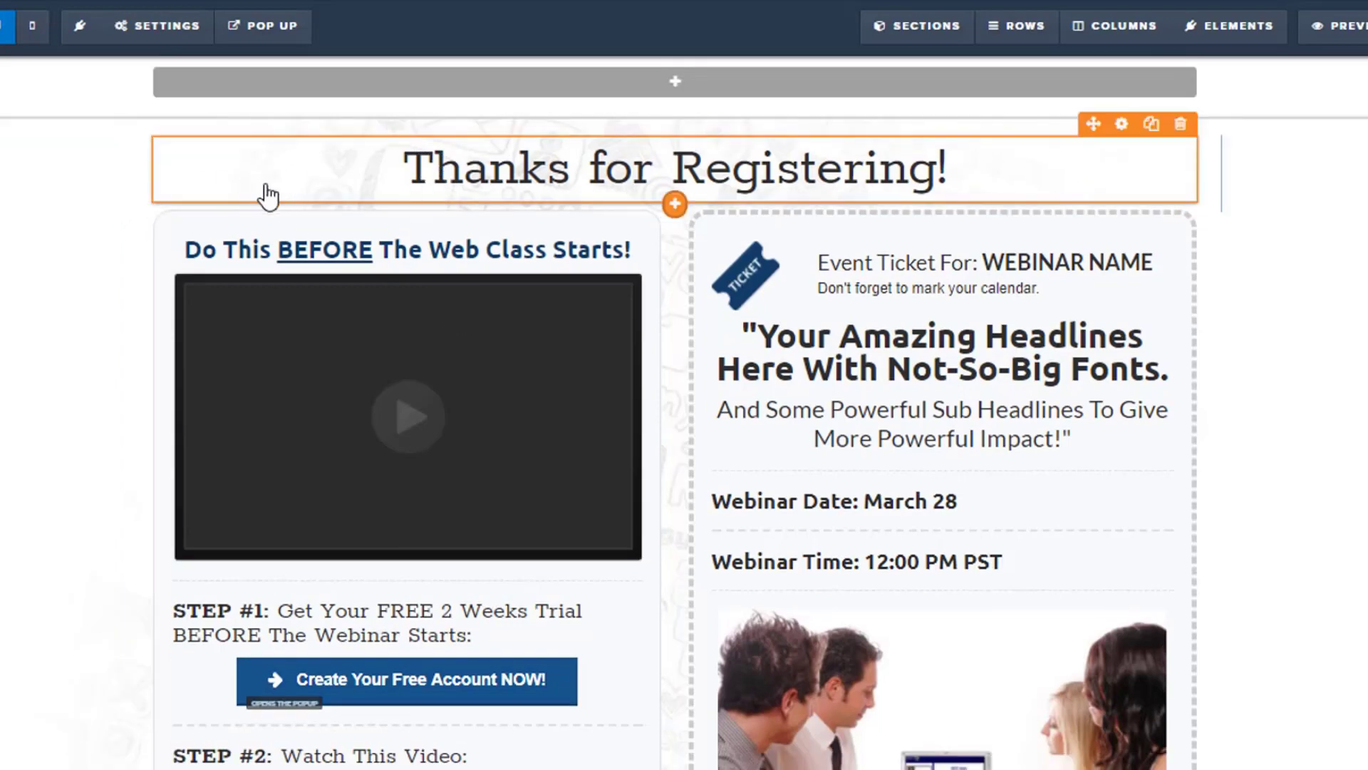
scroll(9, 271, "down", 2)
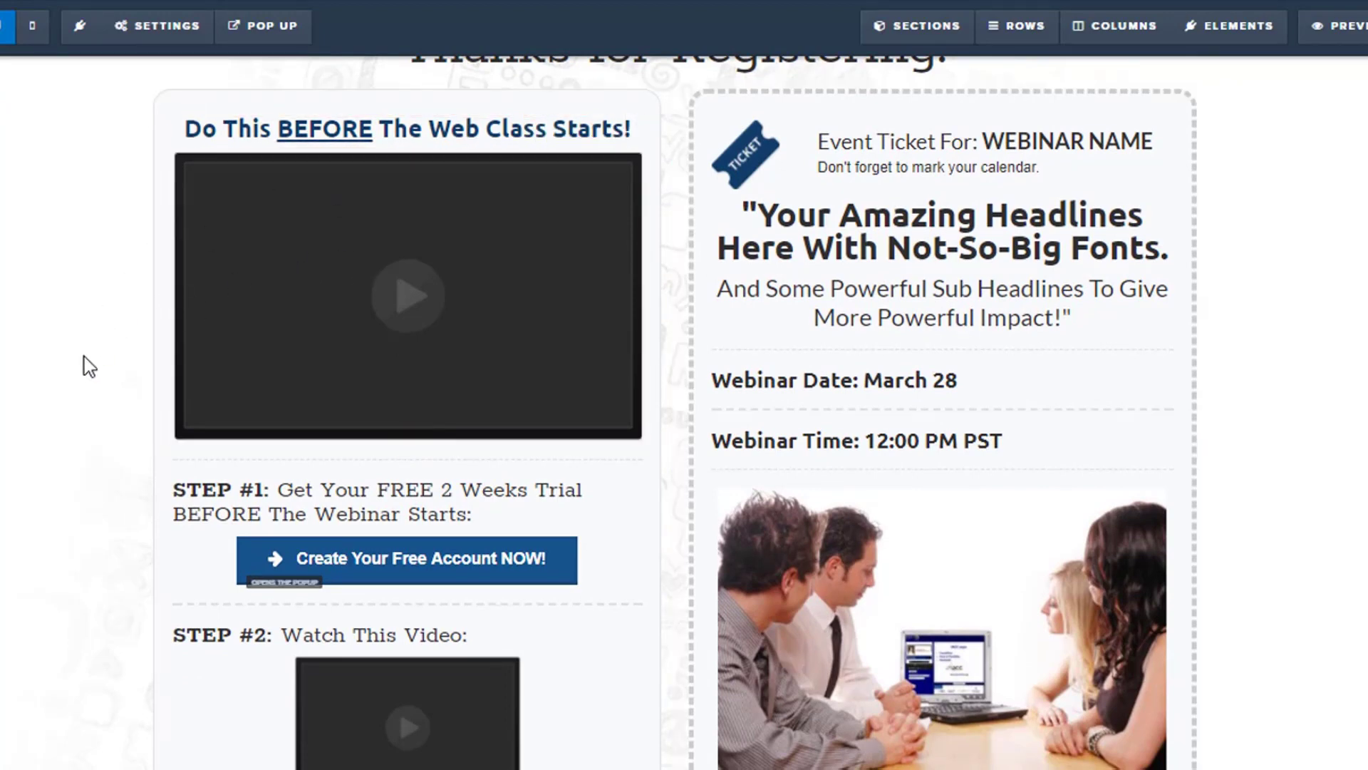
scroll(110, 430, "down", 1)
scroll(114, 440, "down", 1)
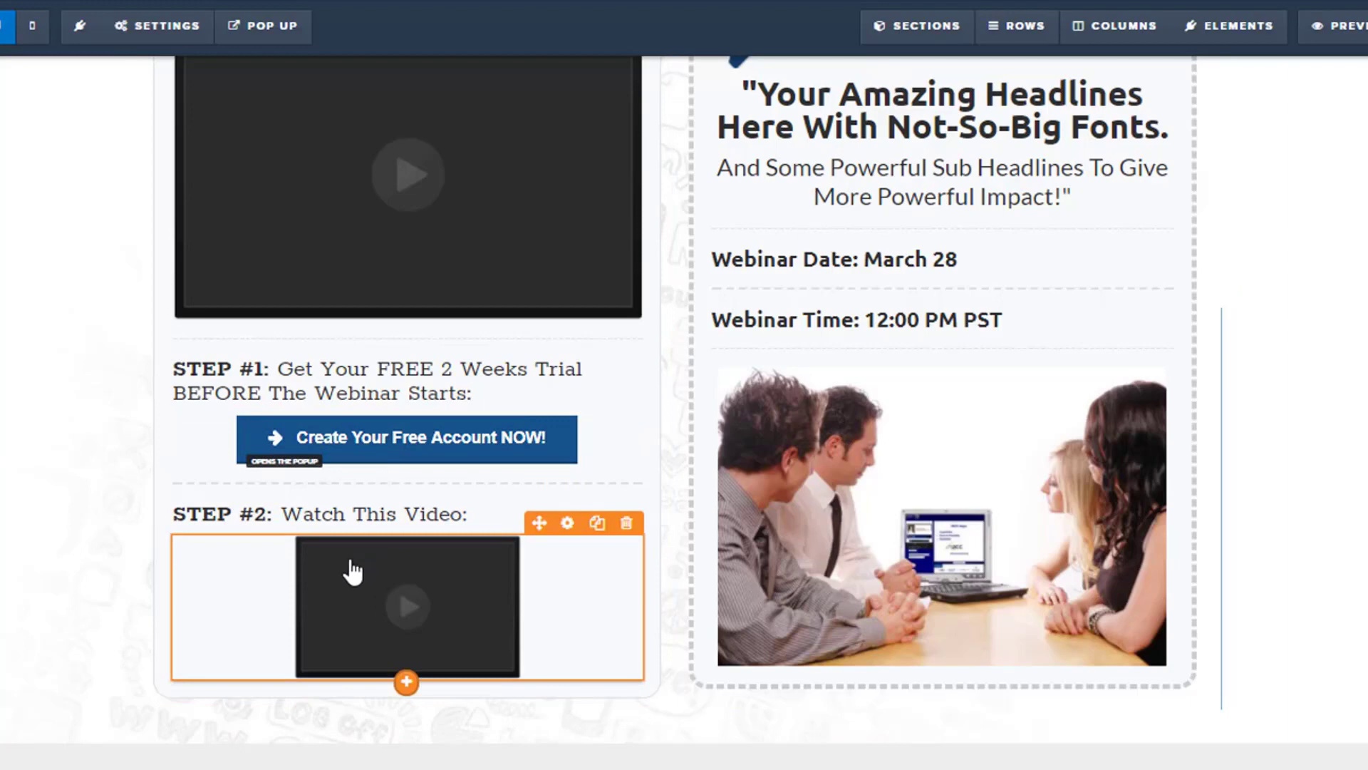
scroll(684, 409, "down", 1)
scroll(69, 382, "up", 3)
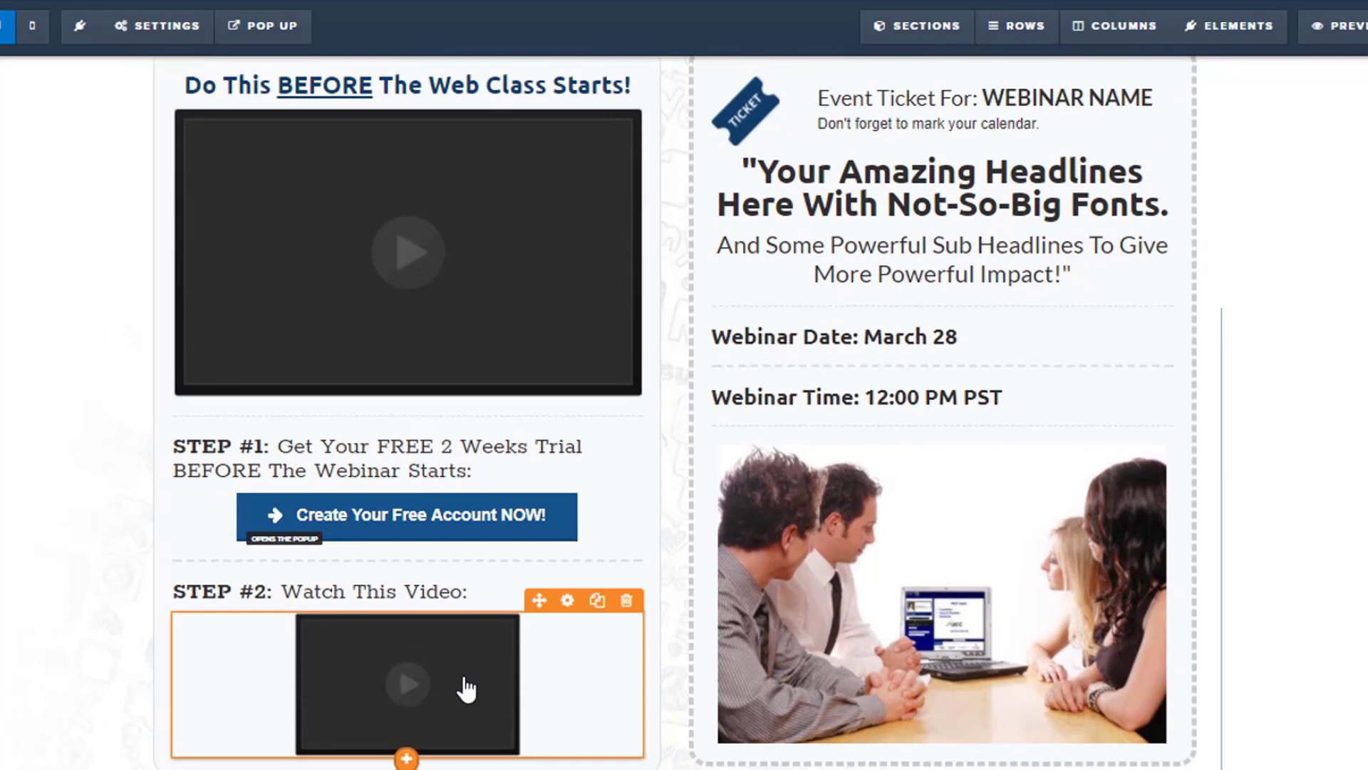
scroll(1302, 425, "up", 3)
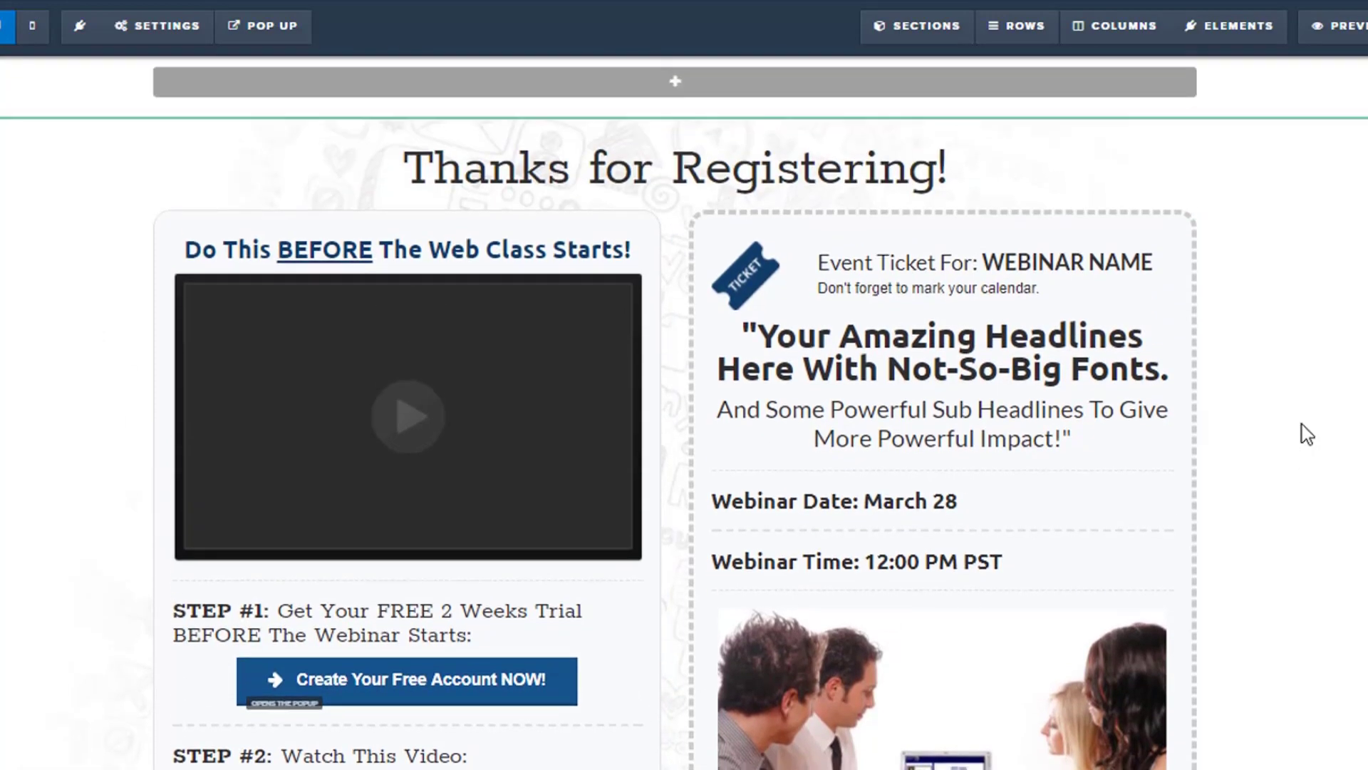
Replace the WEBINAR NAME placeholder on the event ticket with "Sales Funnel Goodness".
scroll(1302, 425, "down", 2)
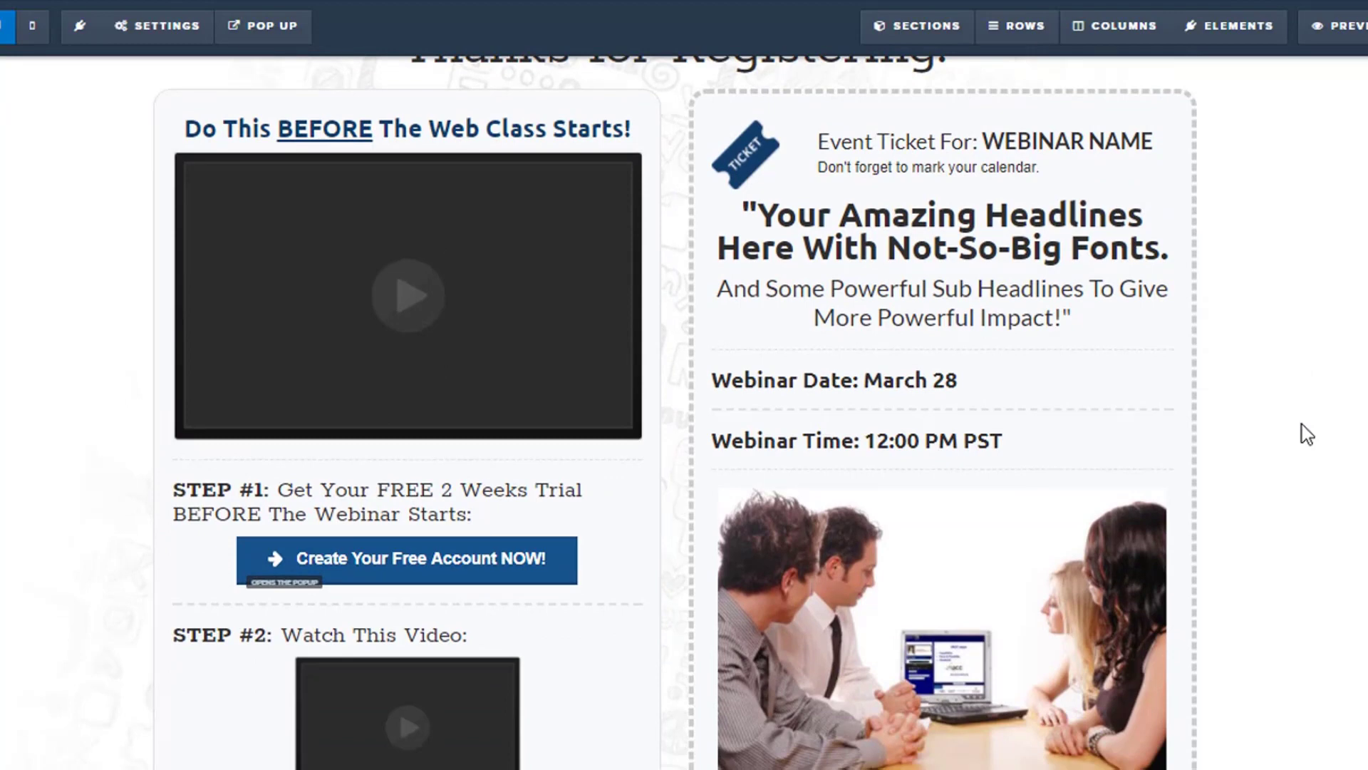
scroll(1304, 421, "up", 2)
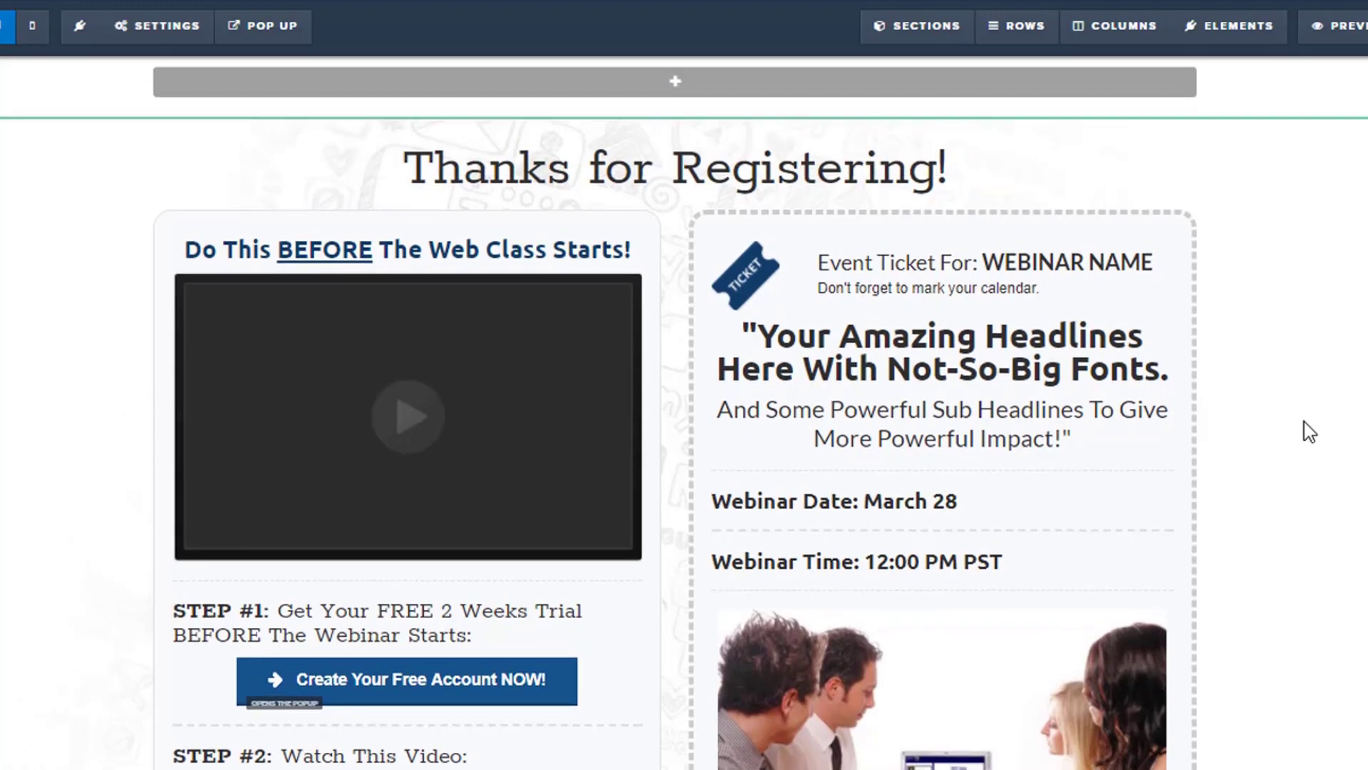
double_click(1051, 260)
triple_click(1052, 259)
left_click(1035, 258)
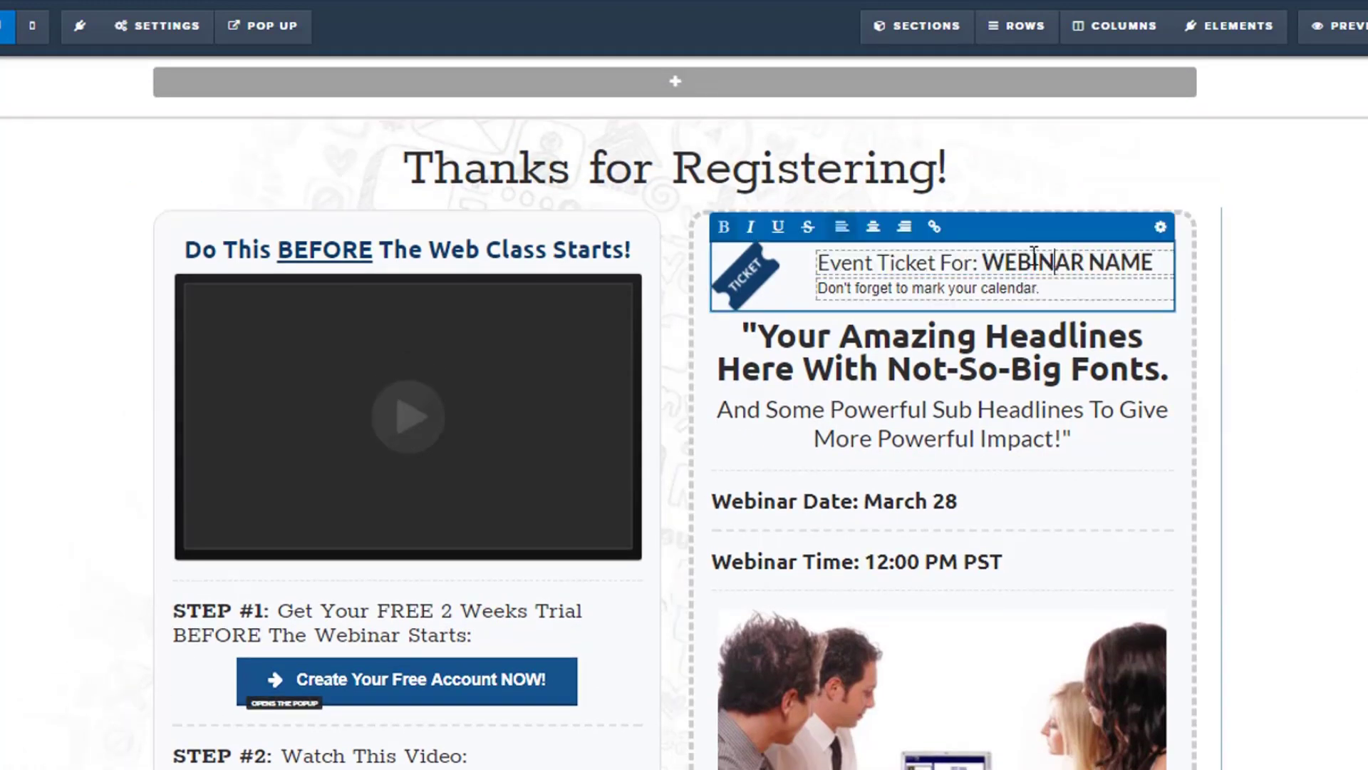
left_click(987, 264)
left_click_drag(983, 264, 1181, 263)
type("S")
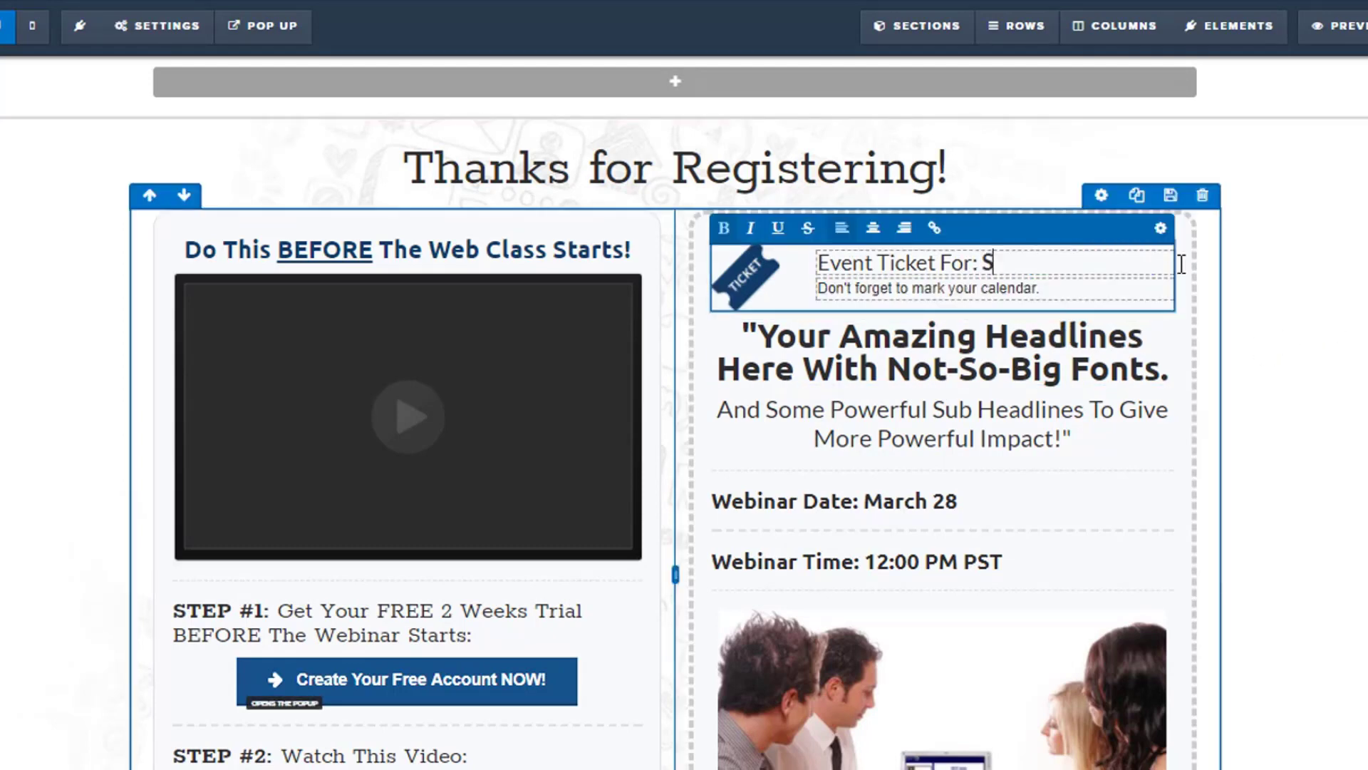
type("ales Funnel G")
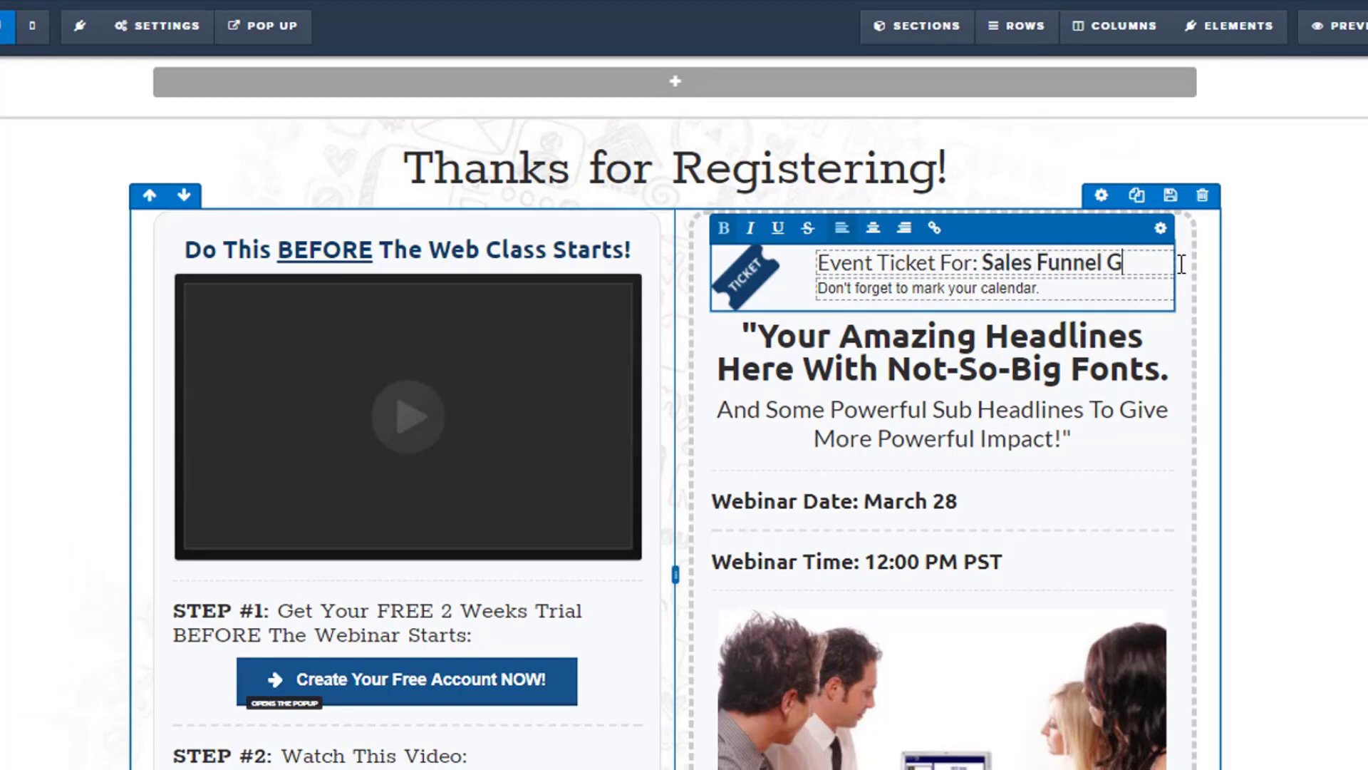
type("oodnes")
key("BackSpace")
key("BackSpace")
type("nes")
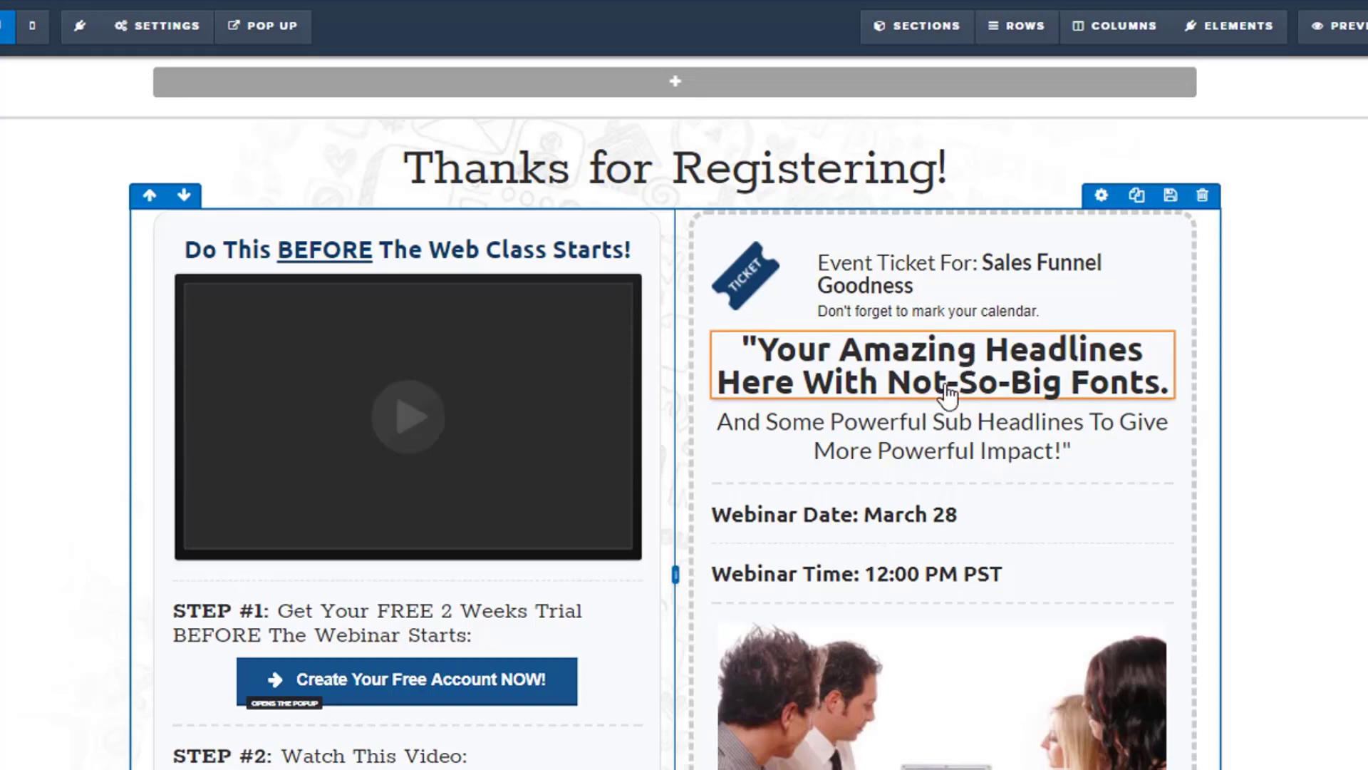
Rewrite the ticket's main headline after its opening quotation mark as "Sales Funnels That Convert Over 40% EVERY TIME!", removing the trailing period.
left_click(758, 349)
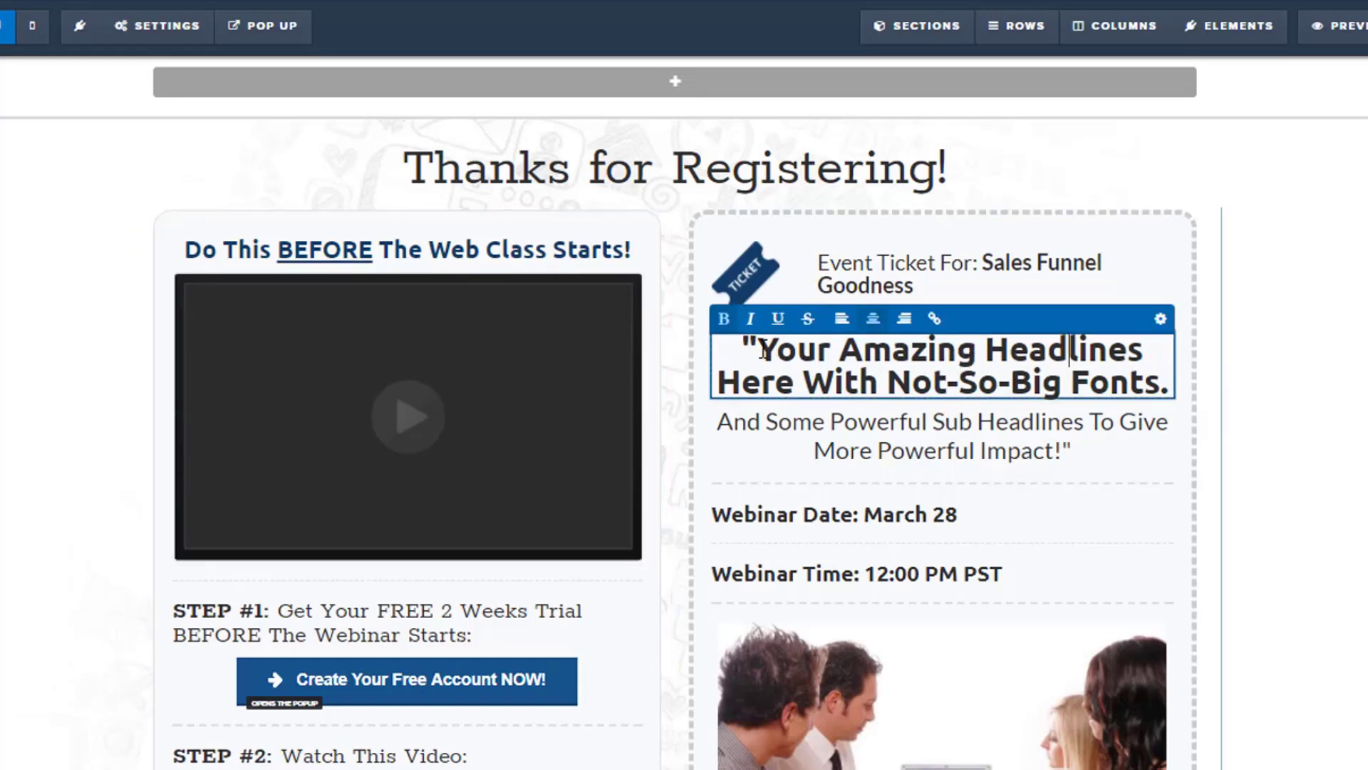
left_click_drag(757, 349, 1160, 383)
type("Sales ")
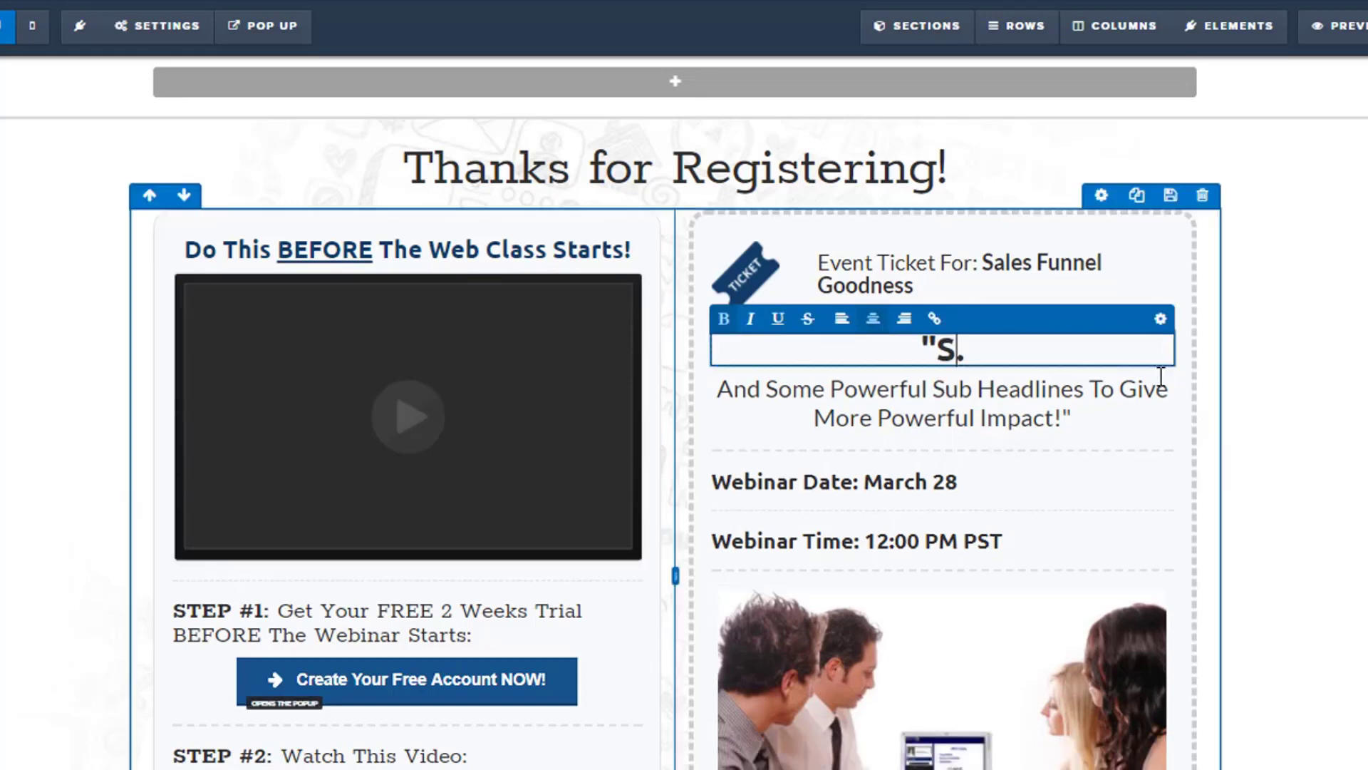
type("Funnels That")
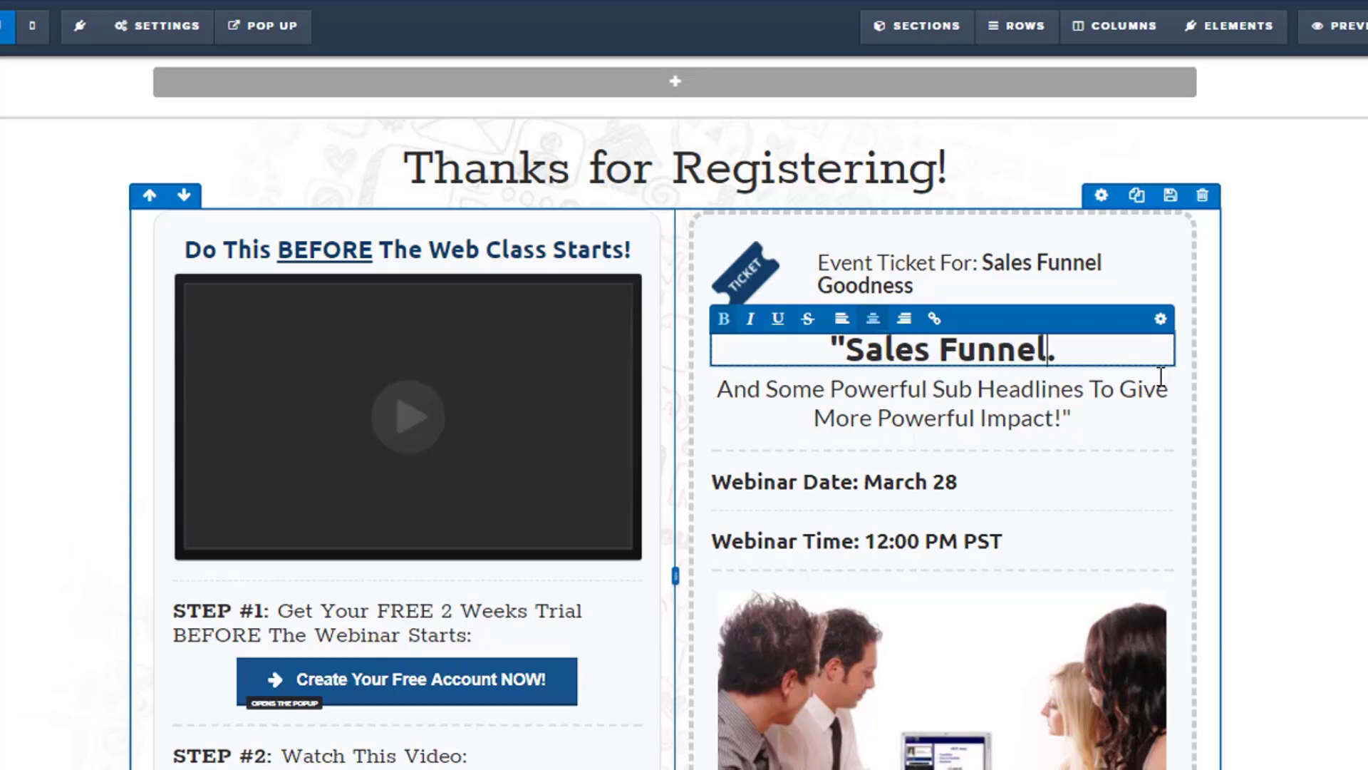
type(" Convert")
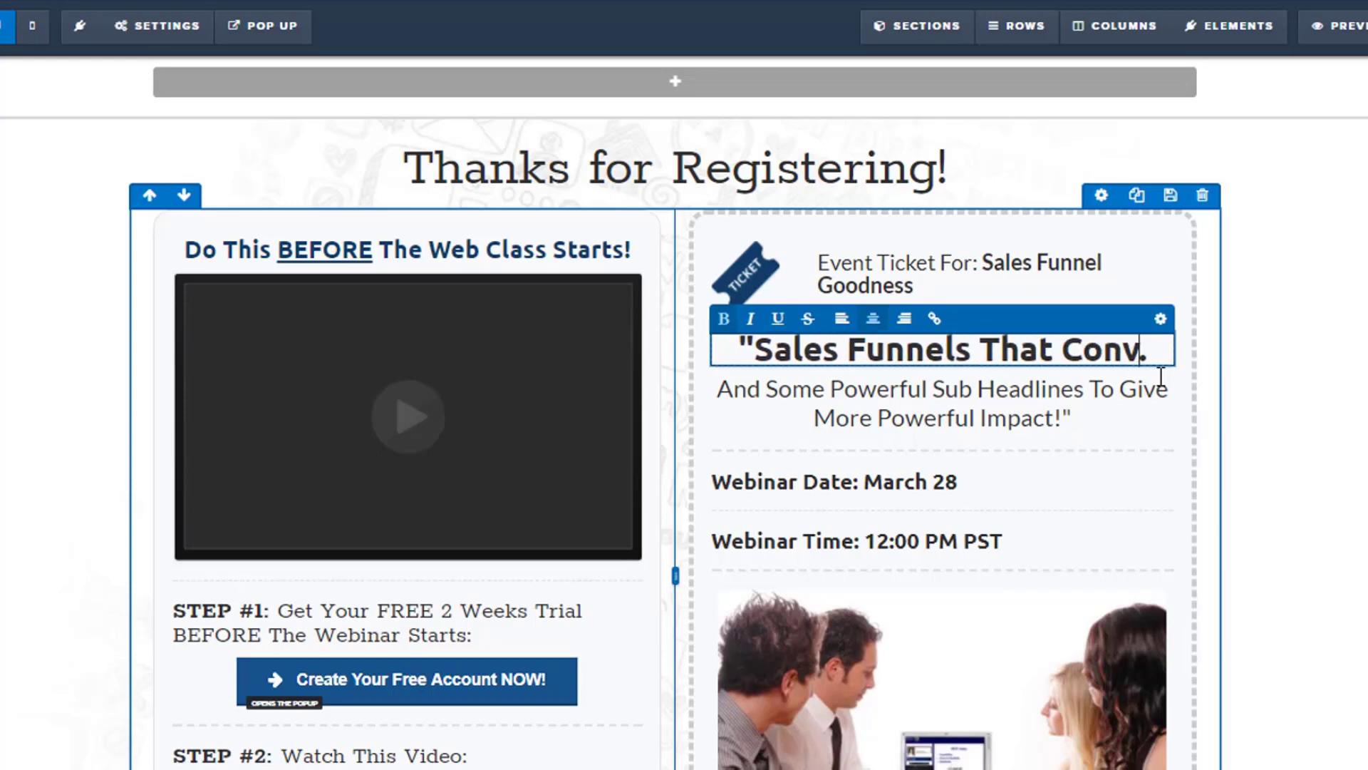
key("Return")
type("Over ")
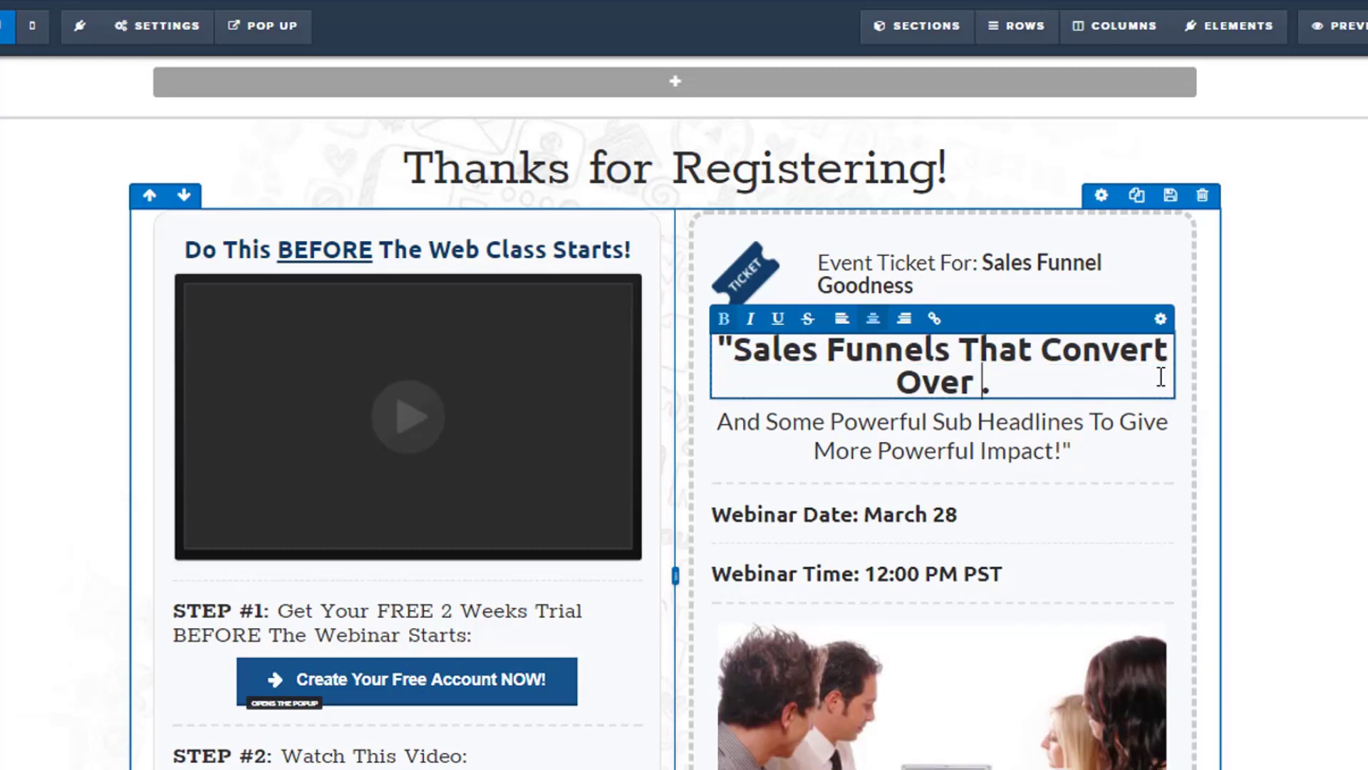
type("40% E")
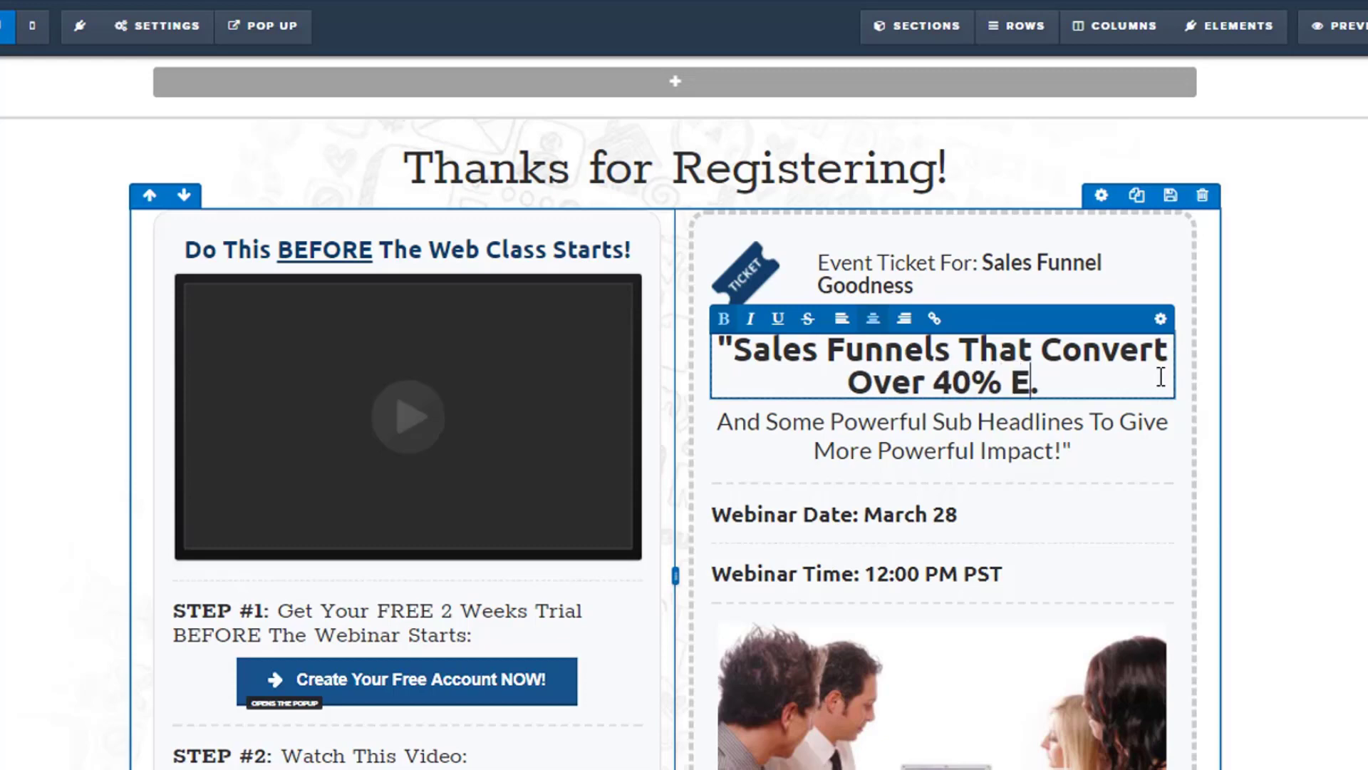
type("VERY TIME")
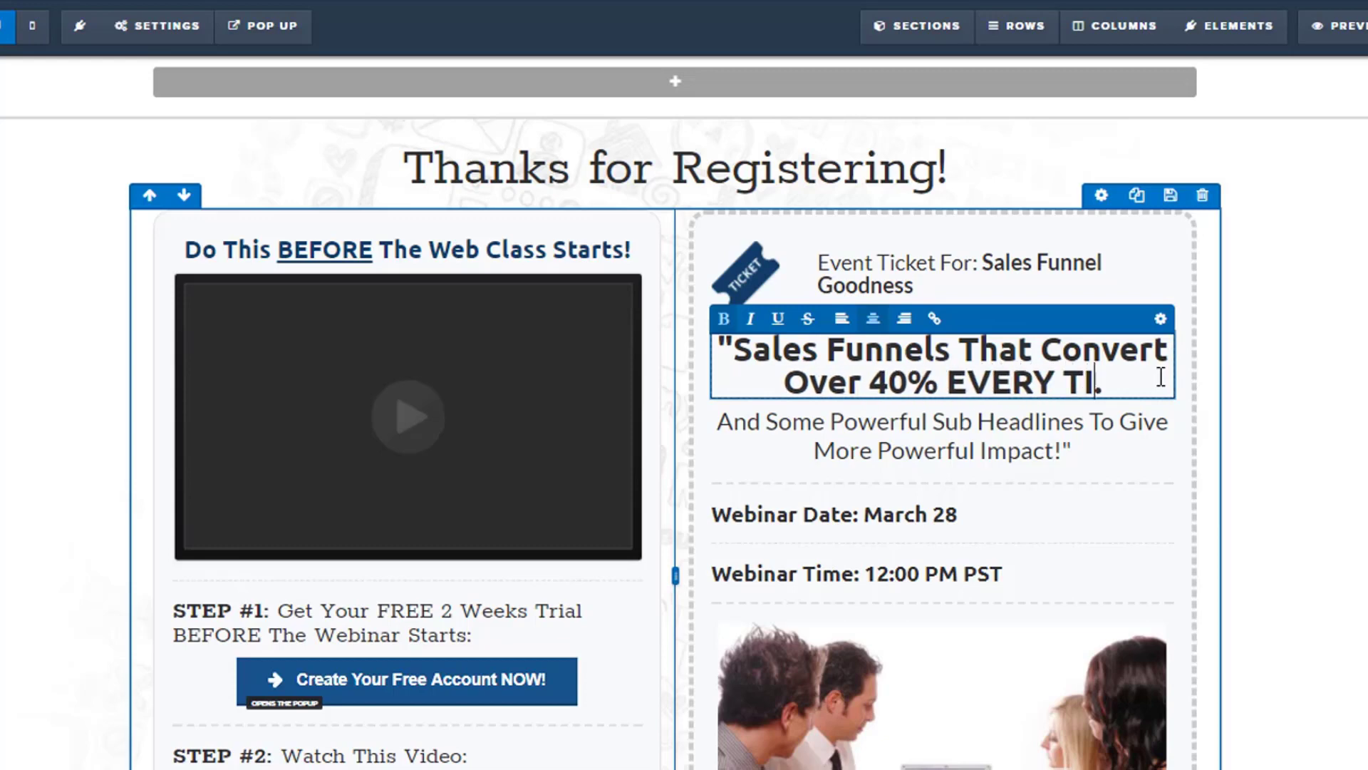
type("!")
key("Delete")
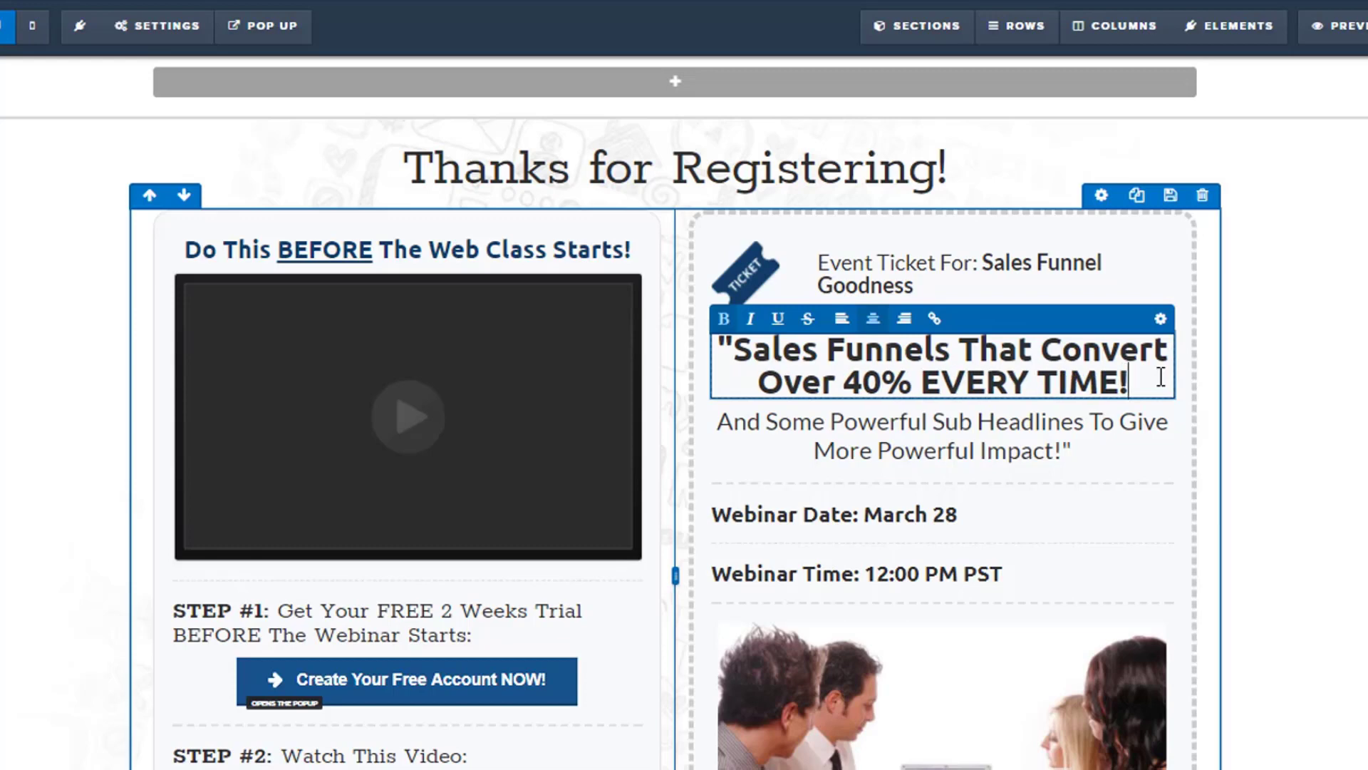
left_click(1304, 378)
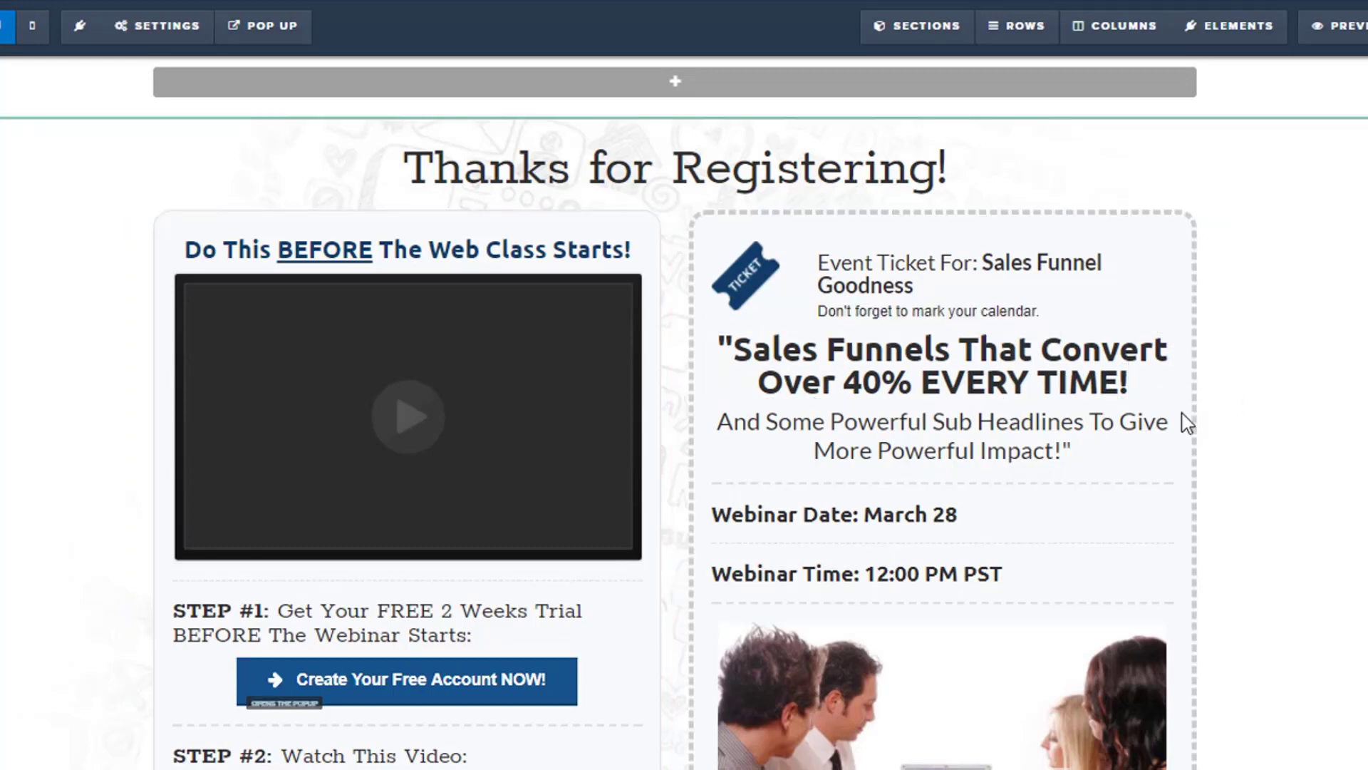
Delete the sub-headline text element beneath the ticket's main headline.
scroll(1186, 422, "down", 2)
left_click(1123, 300)
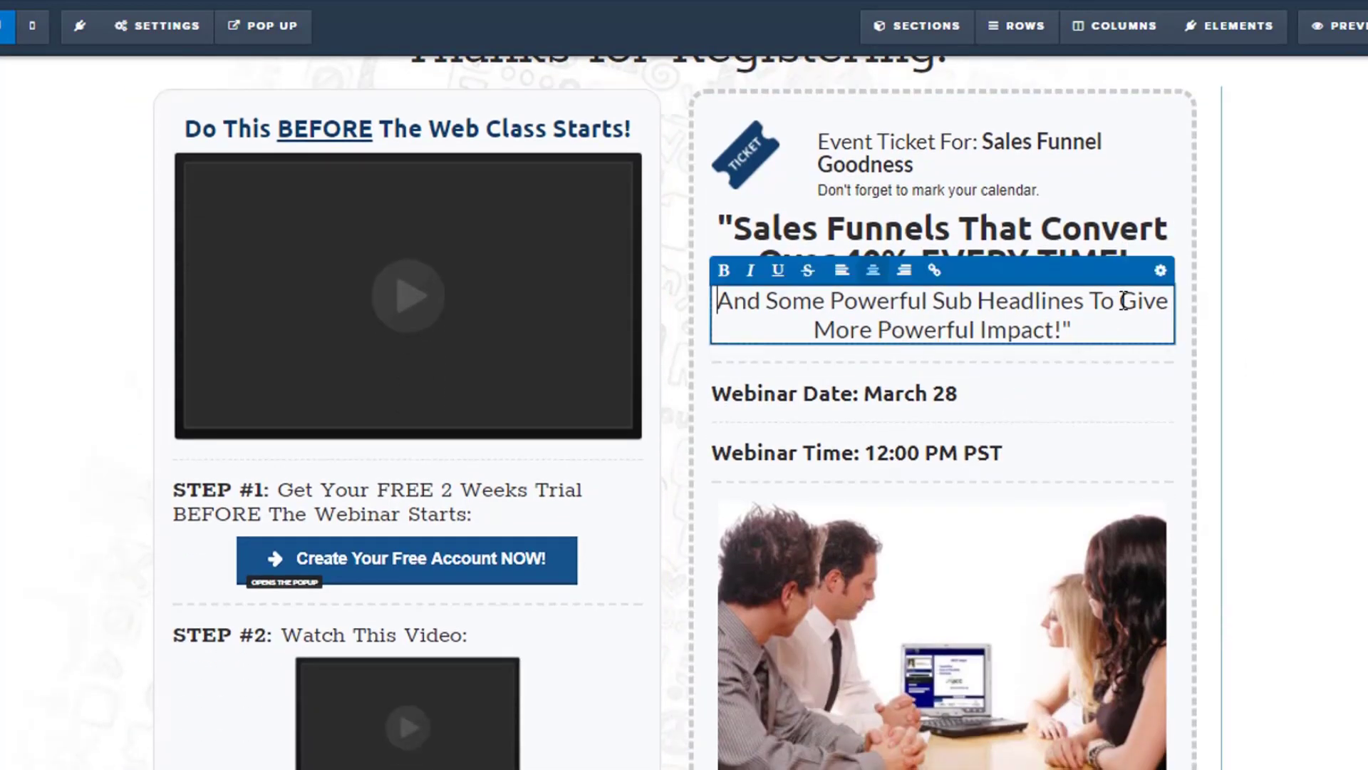
left_click(1225, 346)
left_click(1165, 271)
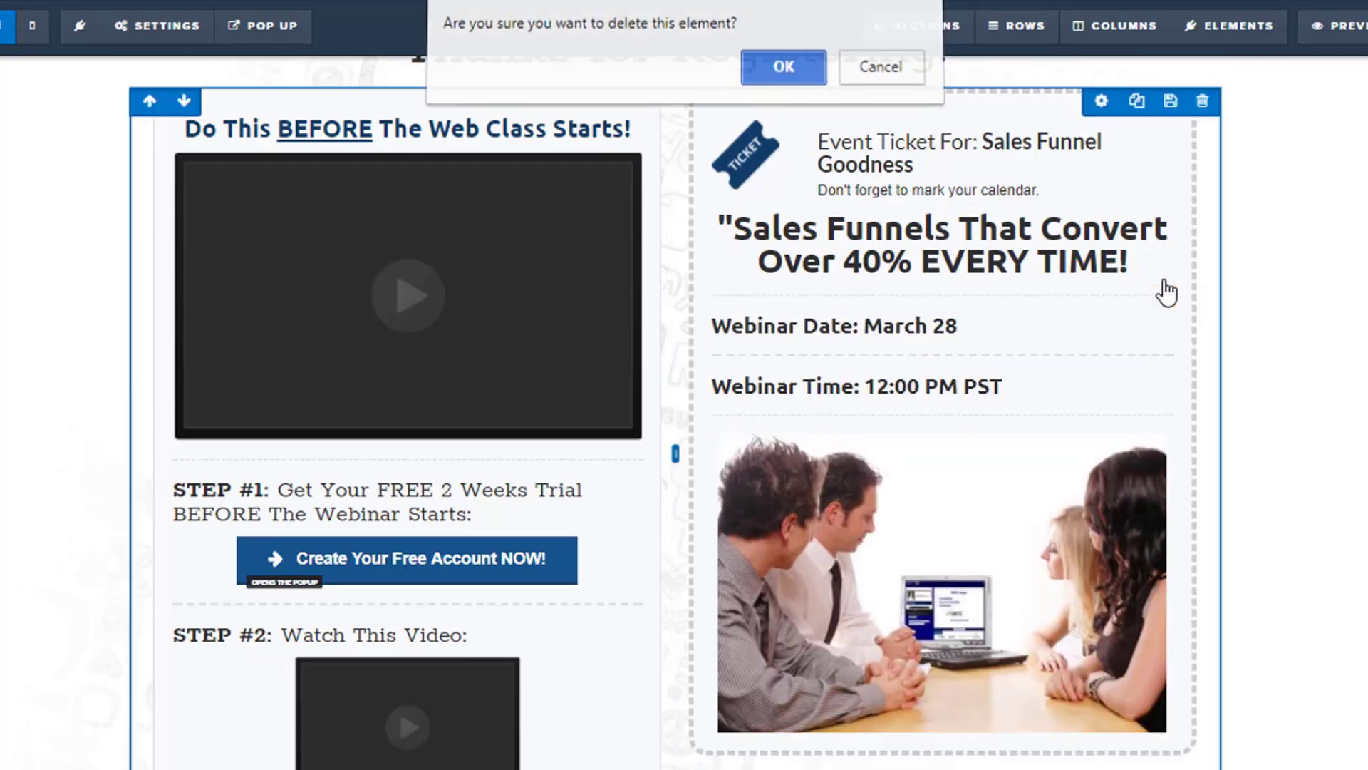
key("Return")
Set the webinar time on the event ticket to 2:00 PM PST and preview the confirmation page.
left_click(880, 329)
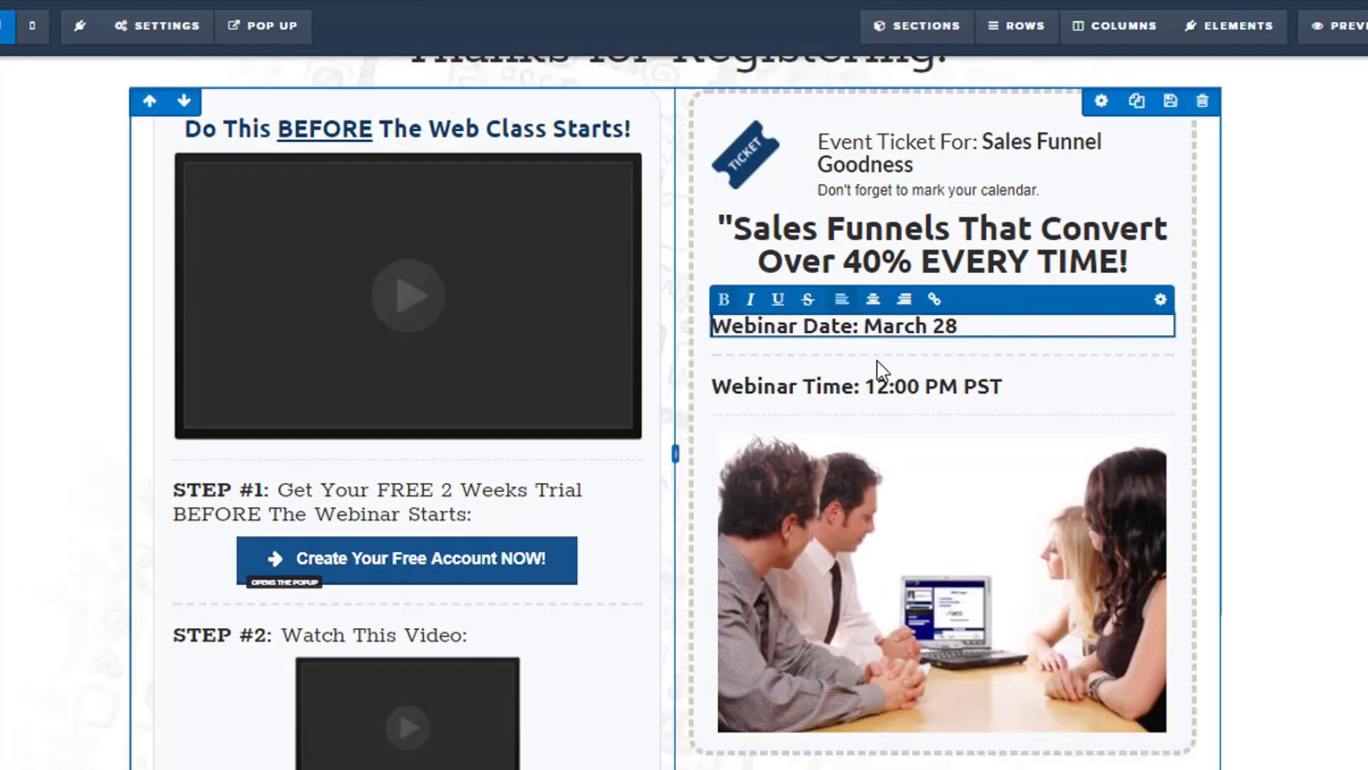
left_click(884, 386)
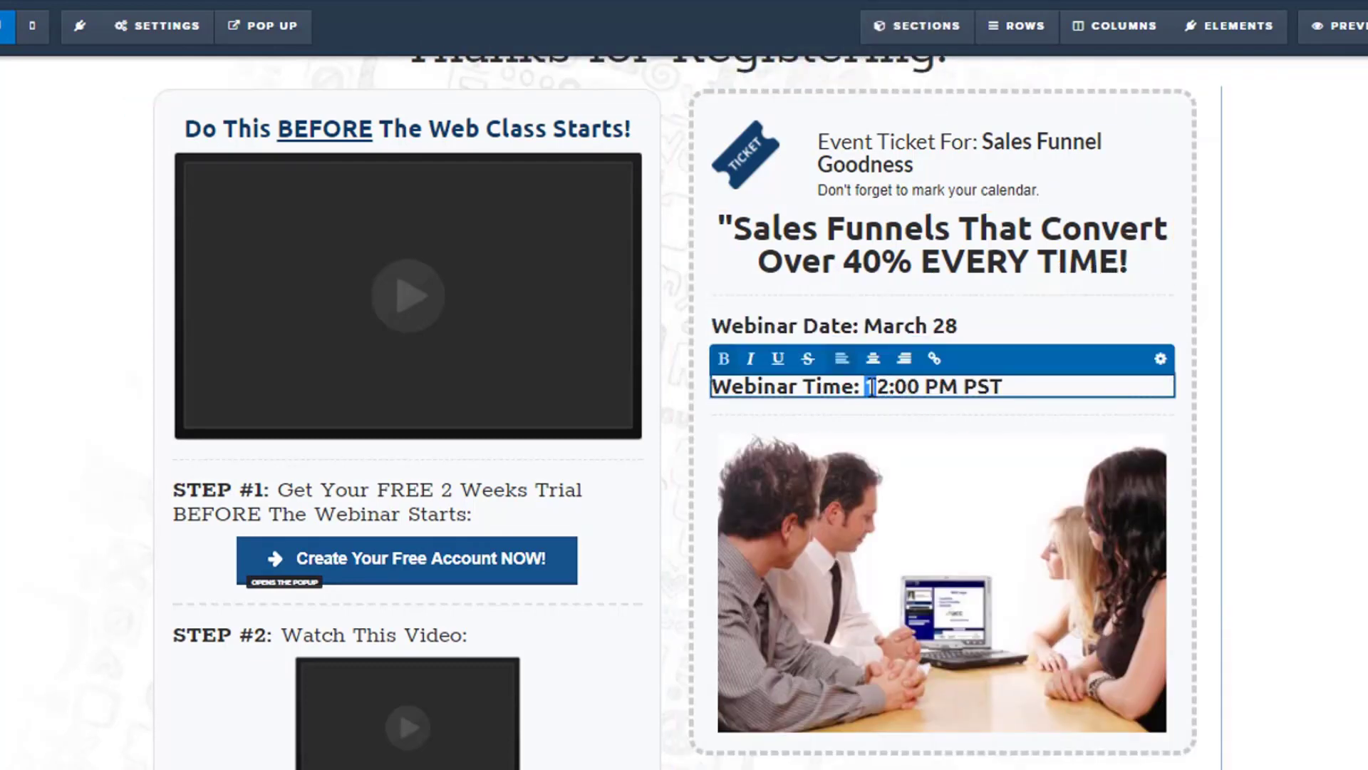
key("BackSpace")
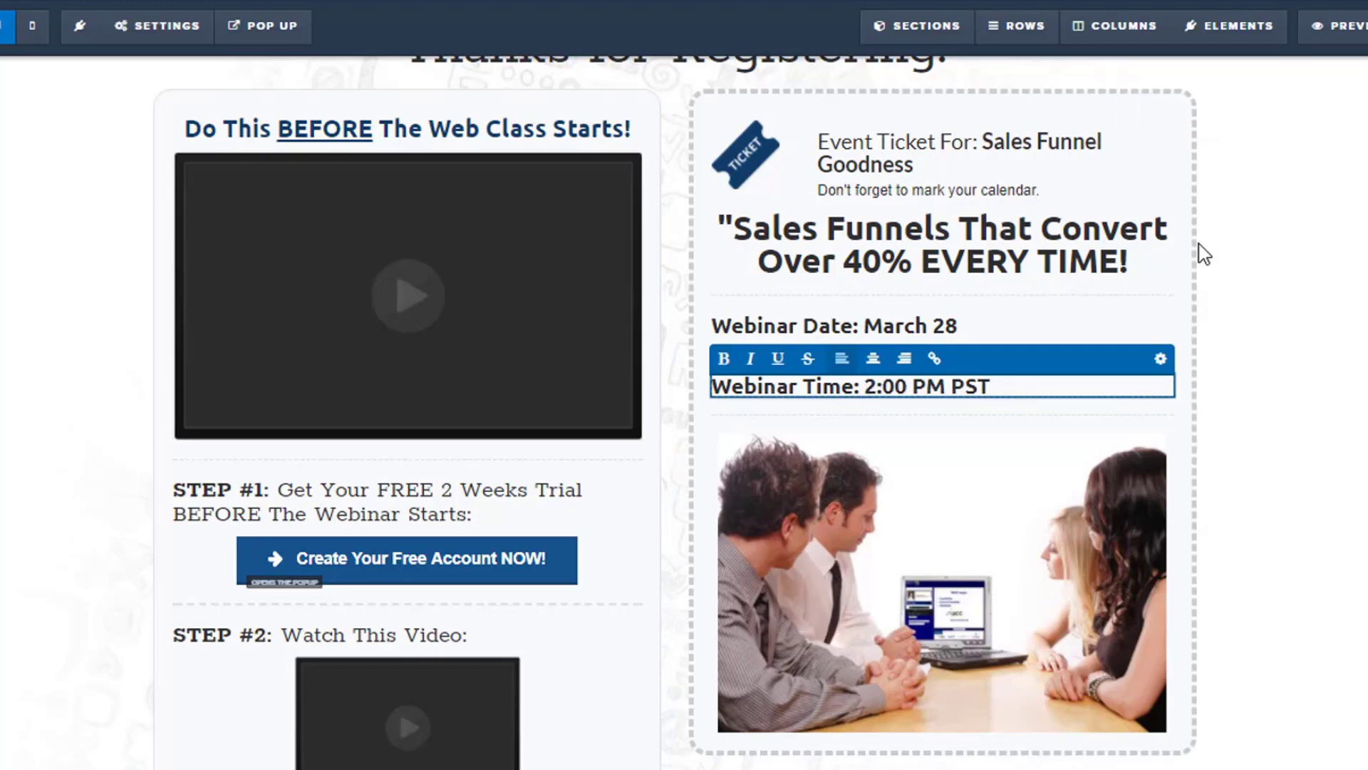
left_click(1204, 254)
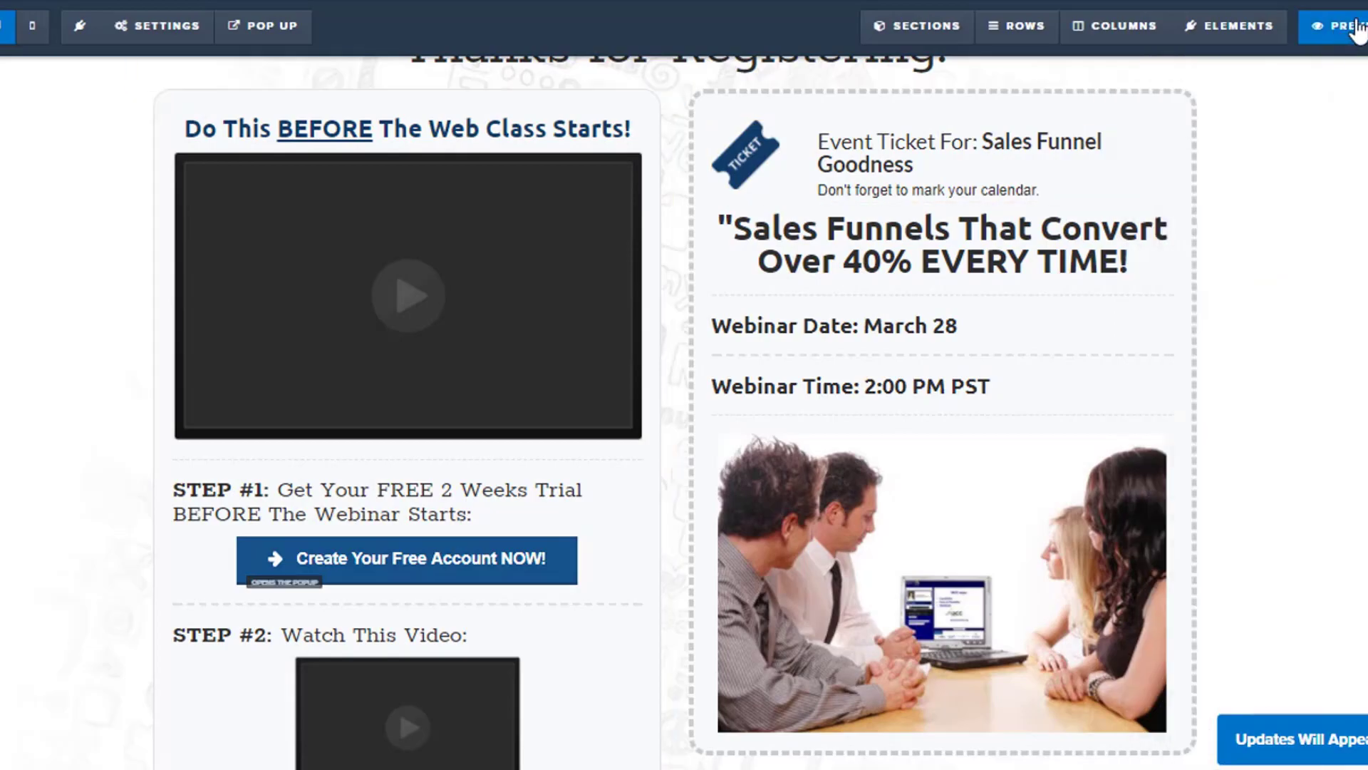
left_click(1339, 25)
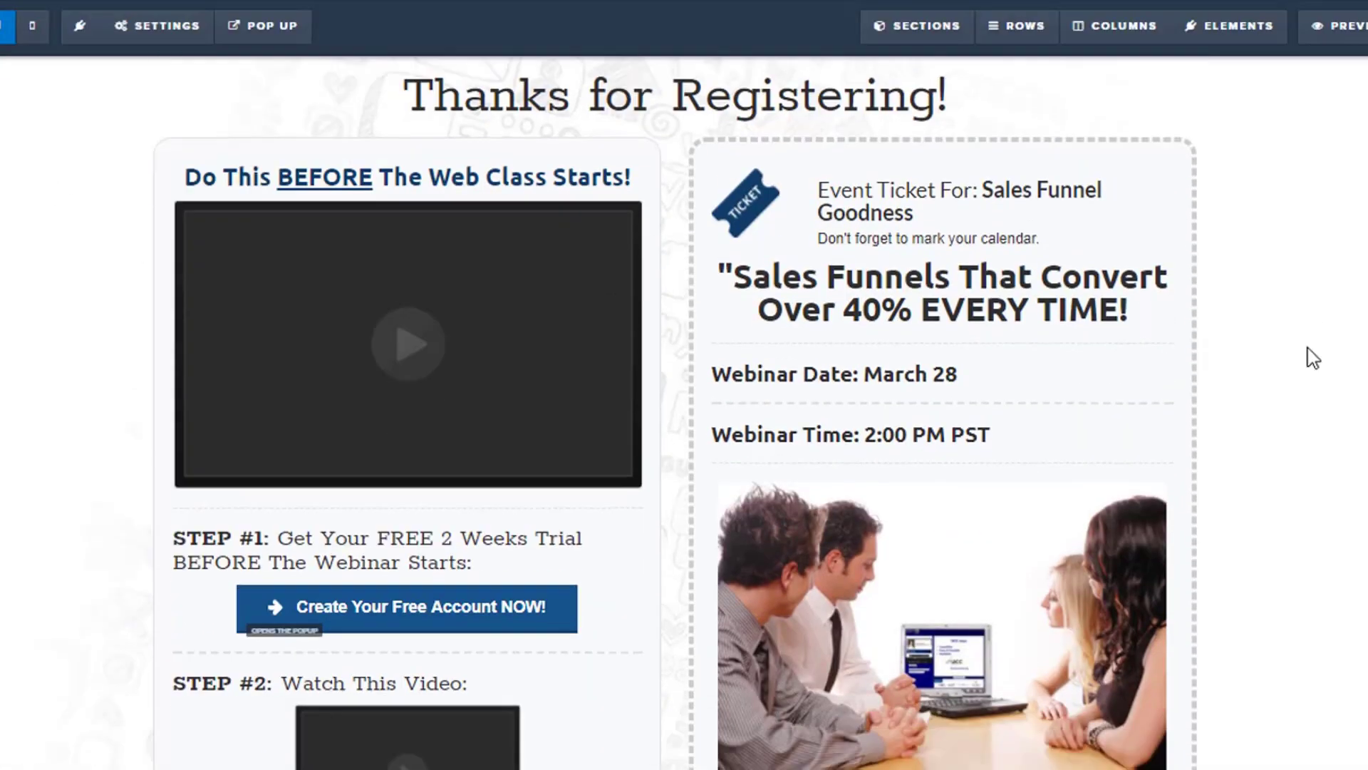
Link the footer's Privacy Policy text to the policy page on the owner's website and save the page, dismissing the SEO metadata settings.
scroll(1310, 357, "down", 3)
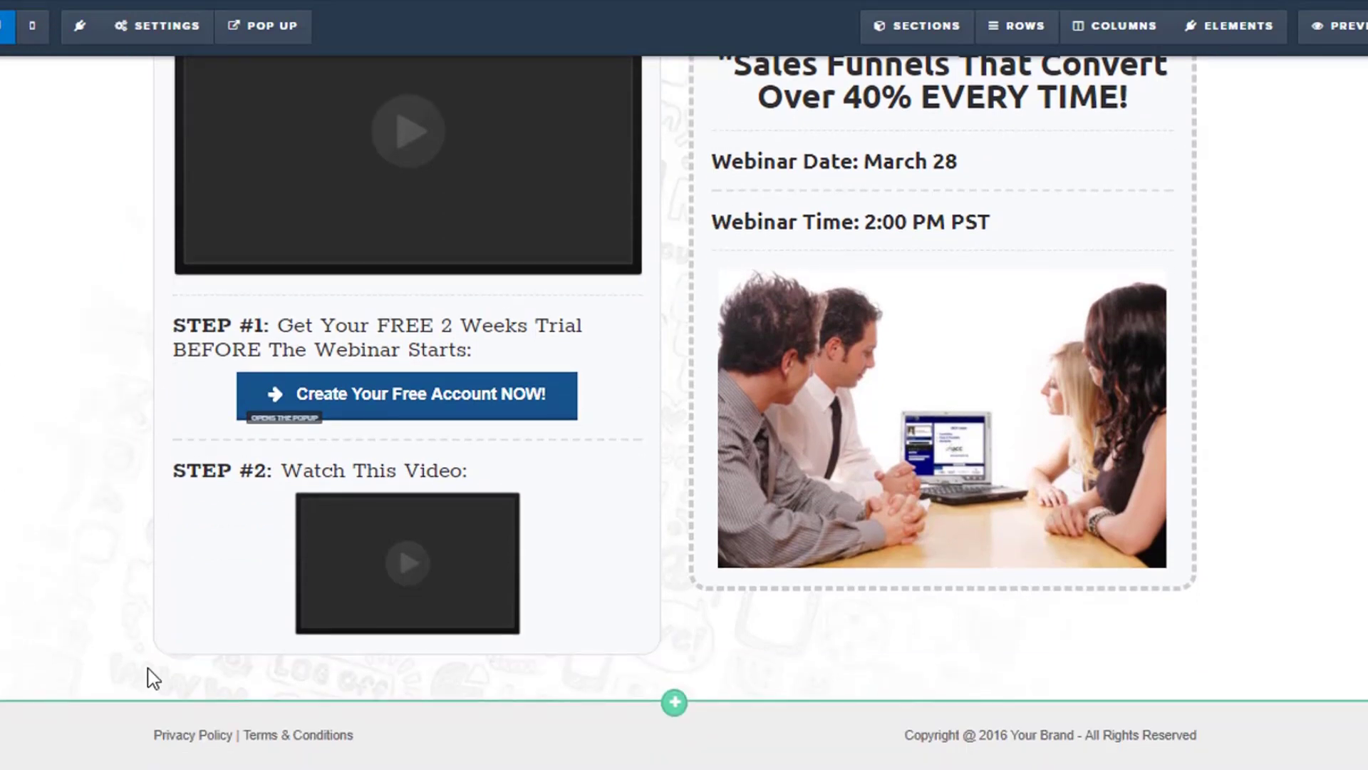
mouse_move(164, 730)
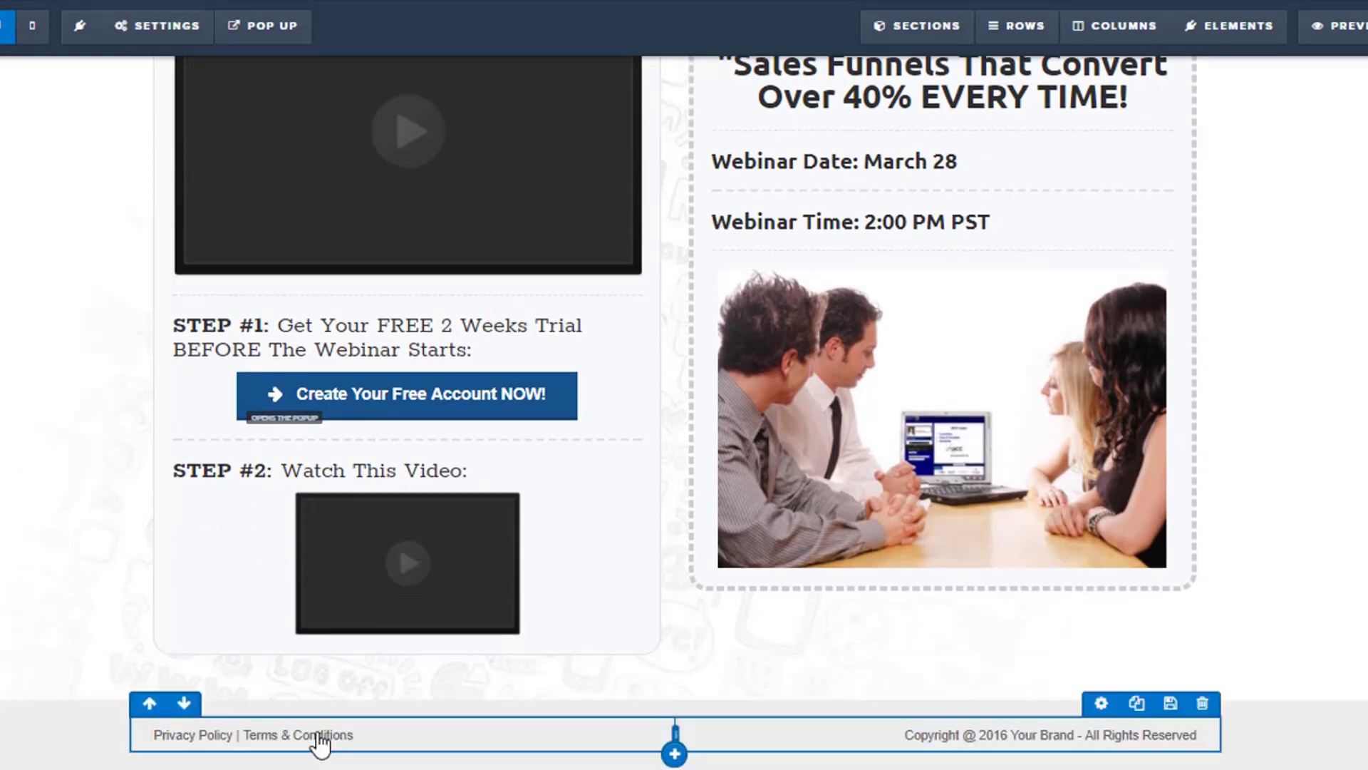
mouse_move(204, 751)
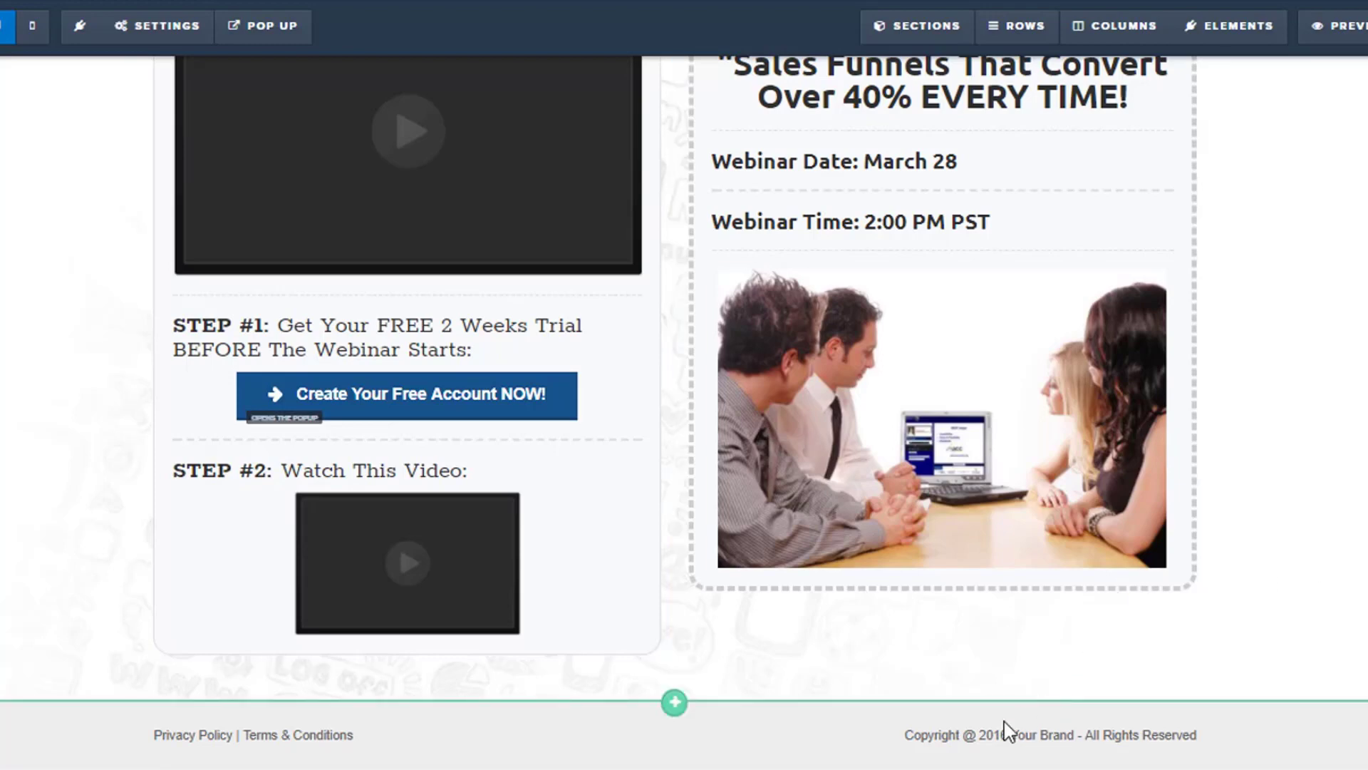
left_click(317, 736)
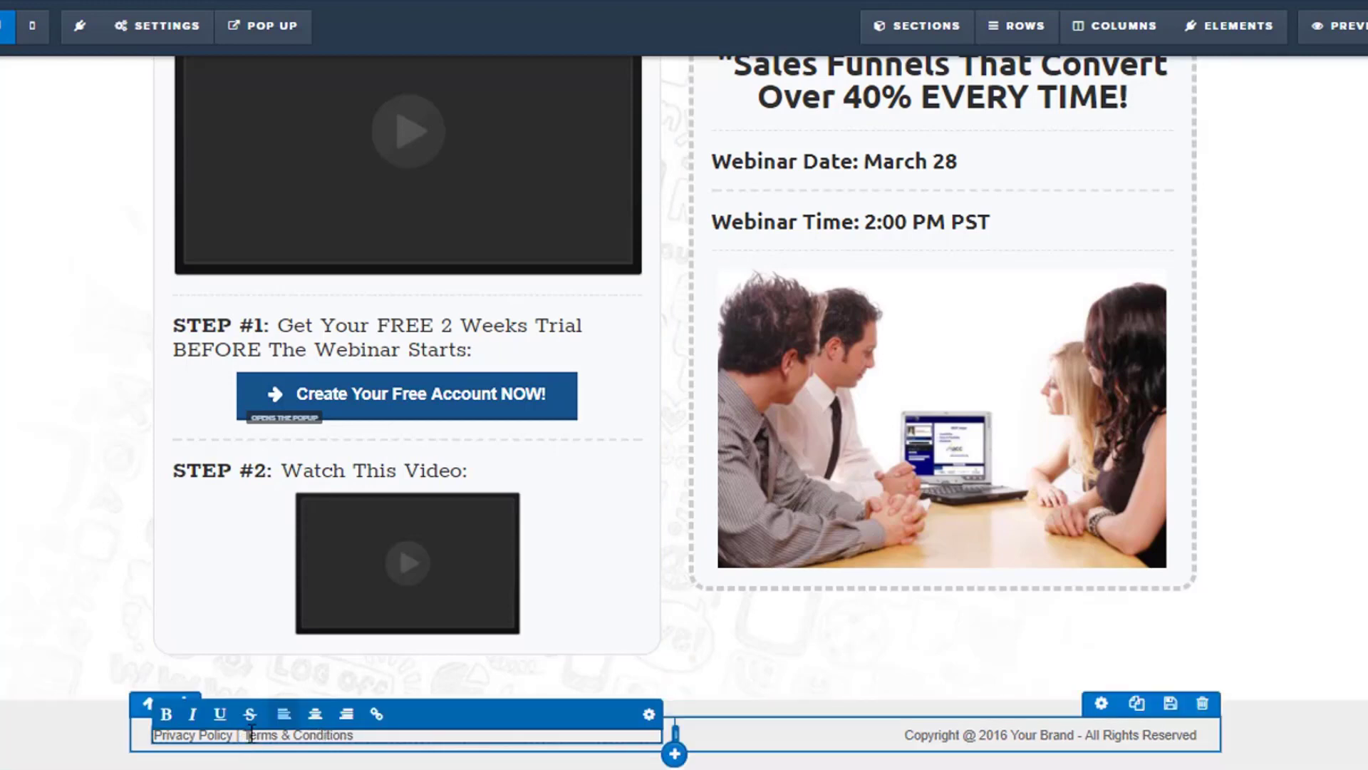
left_click_drag(233, 735, 154, 734)
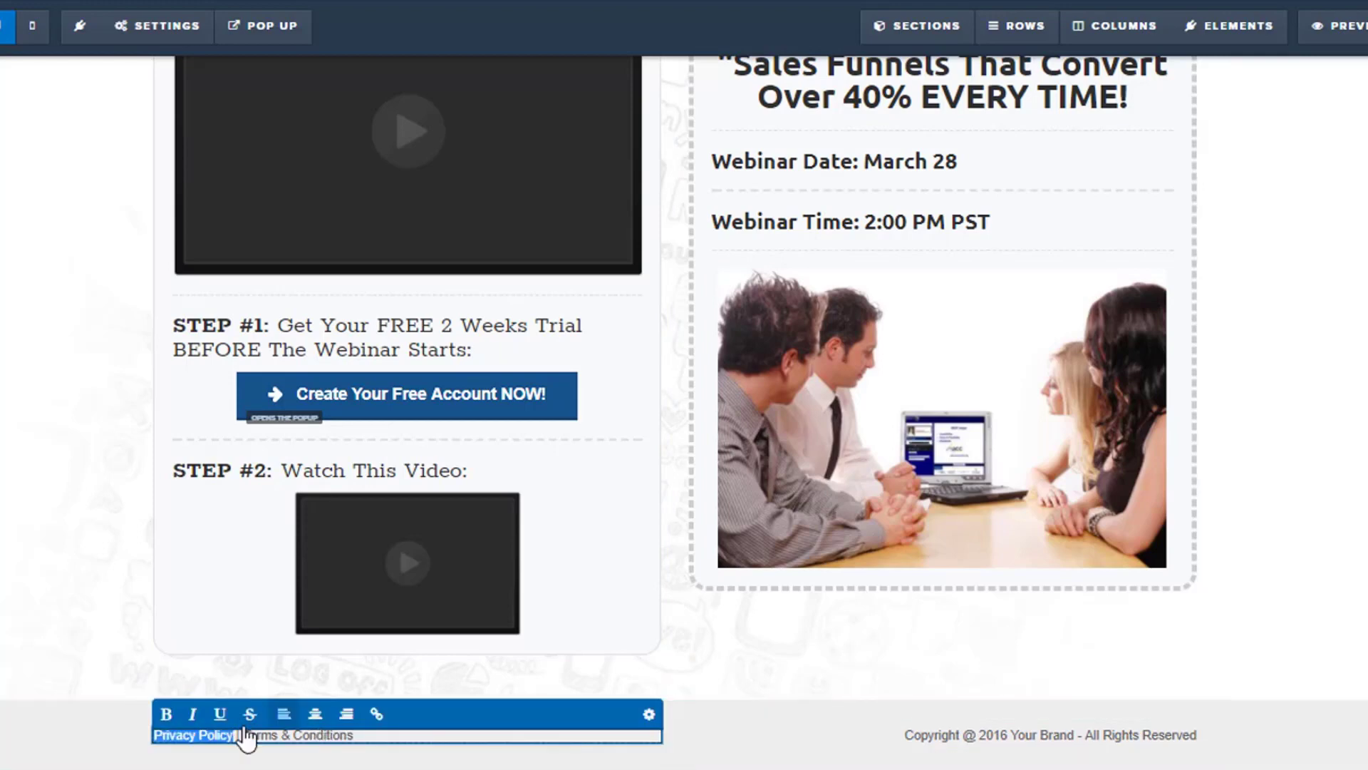
left_click(377, 715)
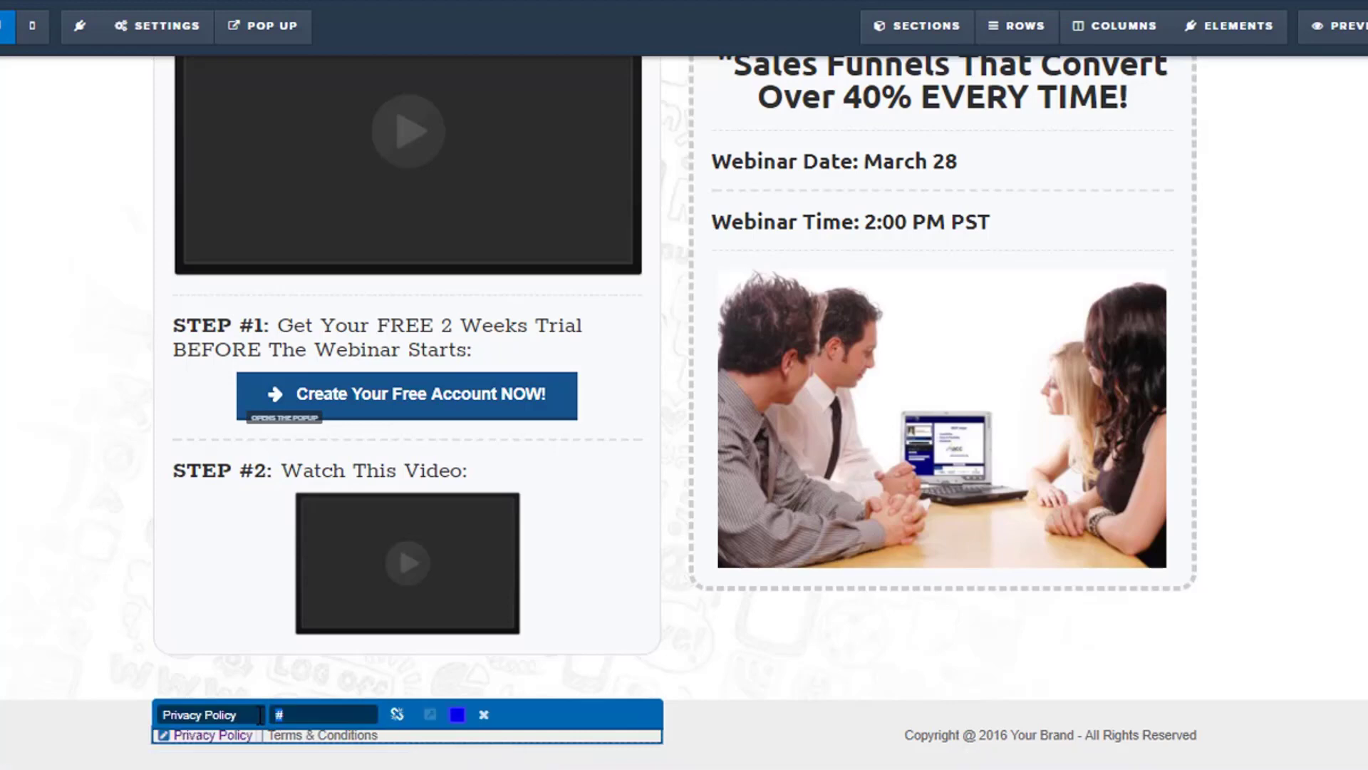
type("Http:")
type("//")
type("www.shawnb")
type("ayle")
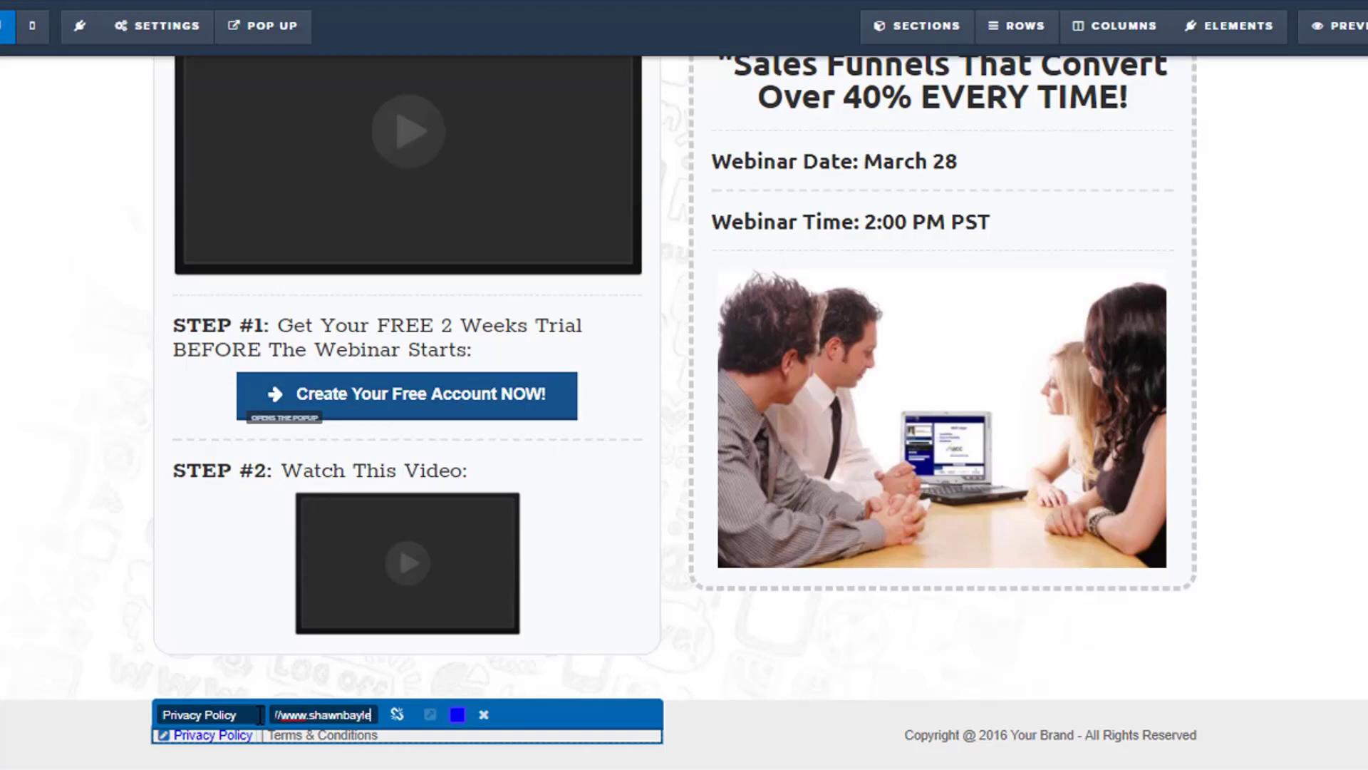
type("y.com/p")
key("BackSpace")
type("olicy")
key("Return")
key("ctrl+s")
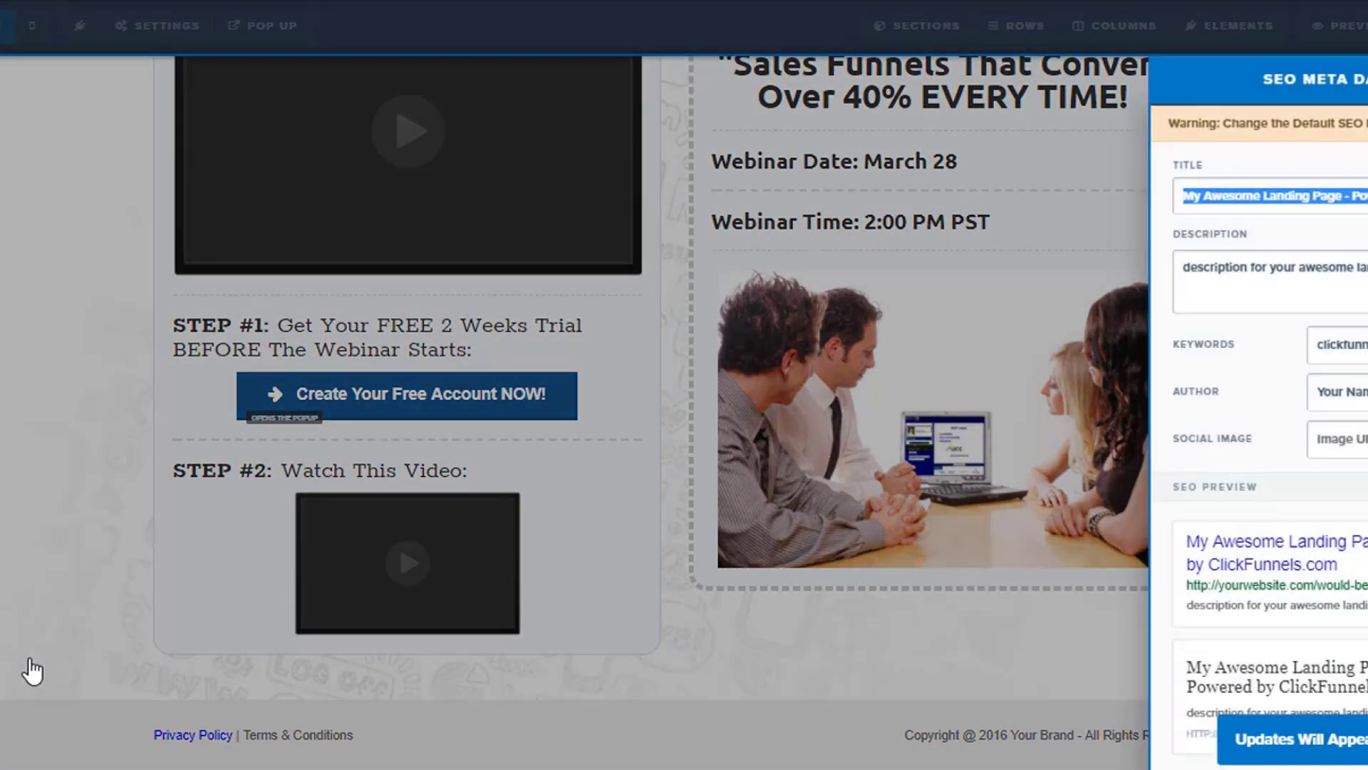
left_click(39, 607)
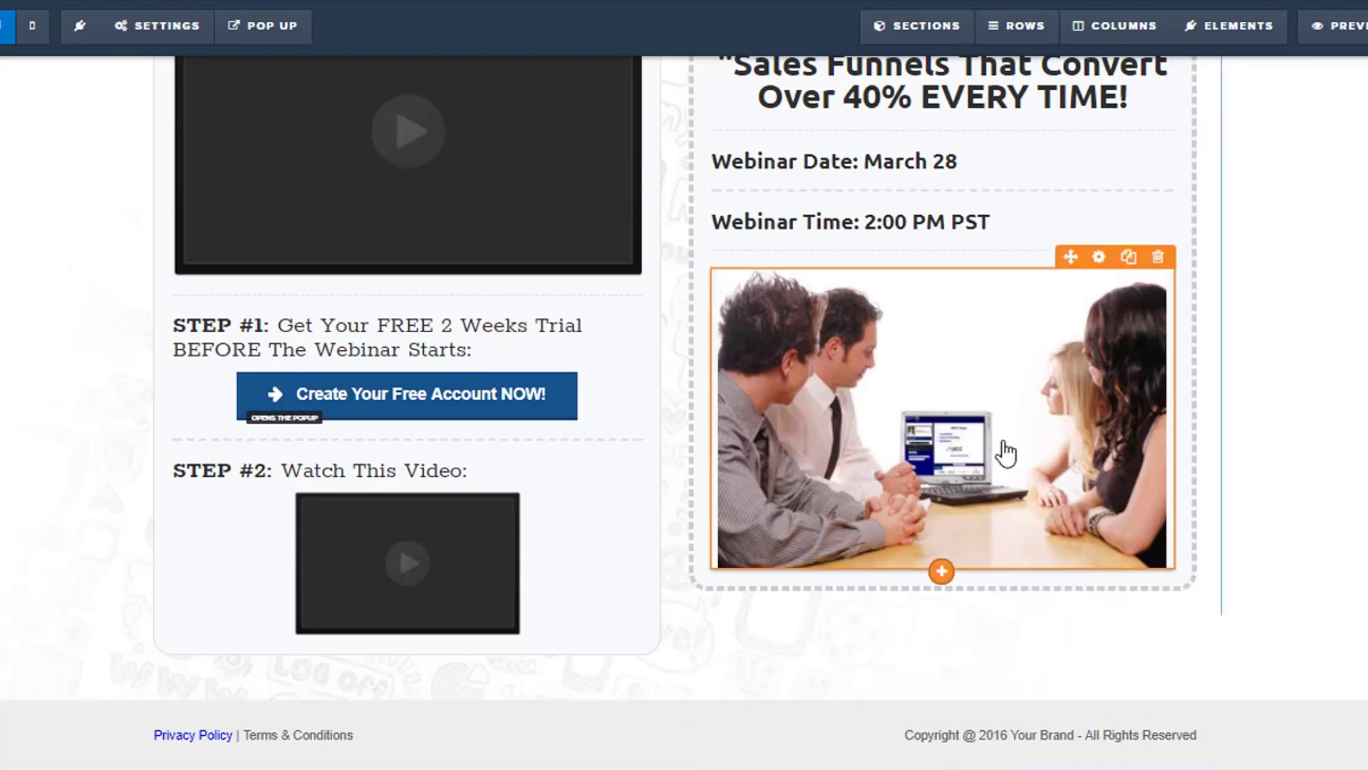
scroll(1225, 213, "up", 2)
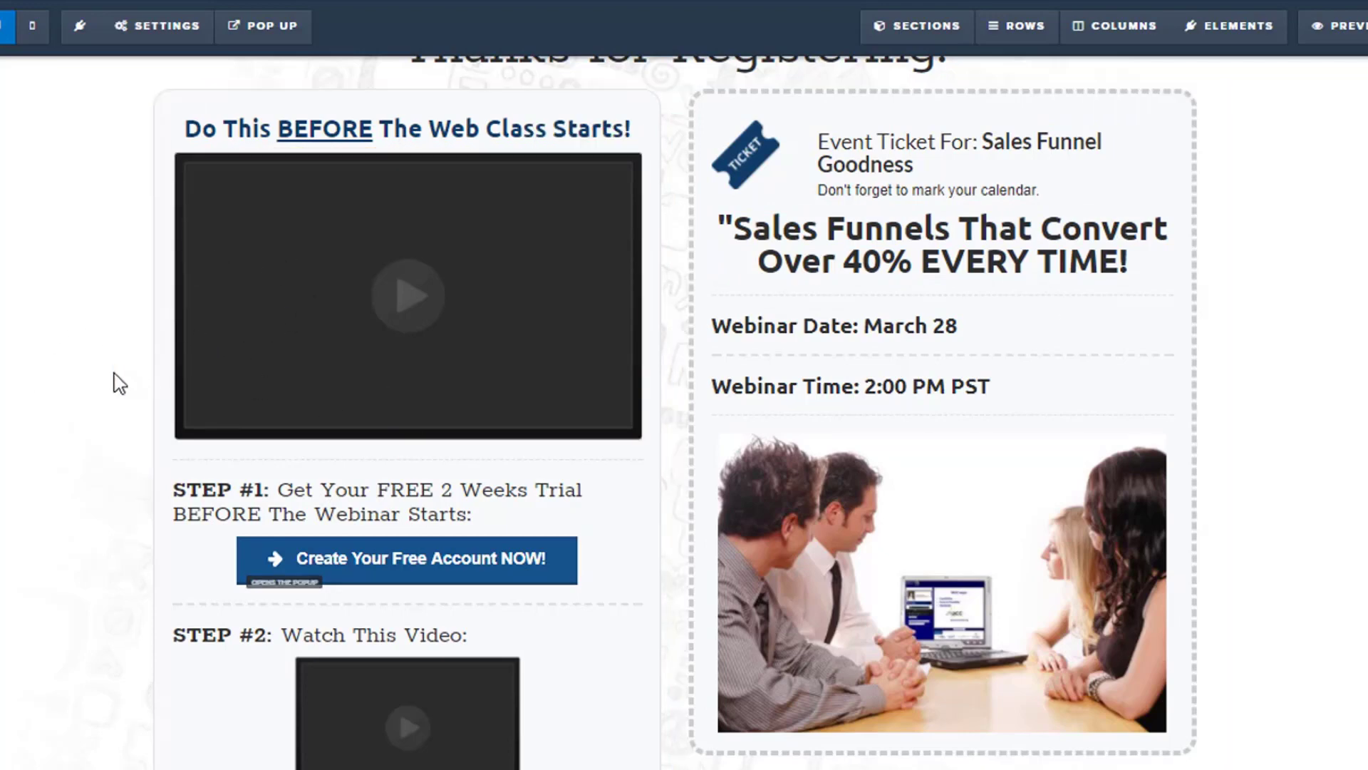
scroll(137, 373, "down", 2)
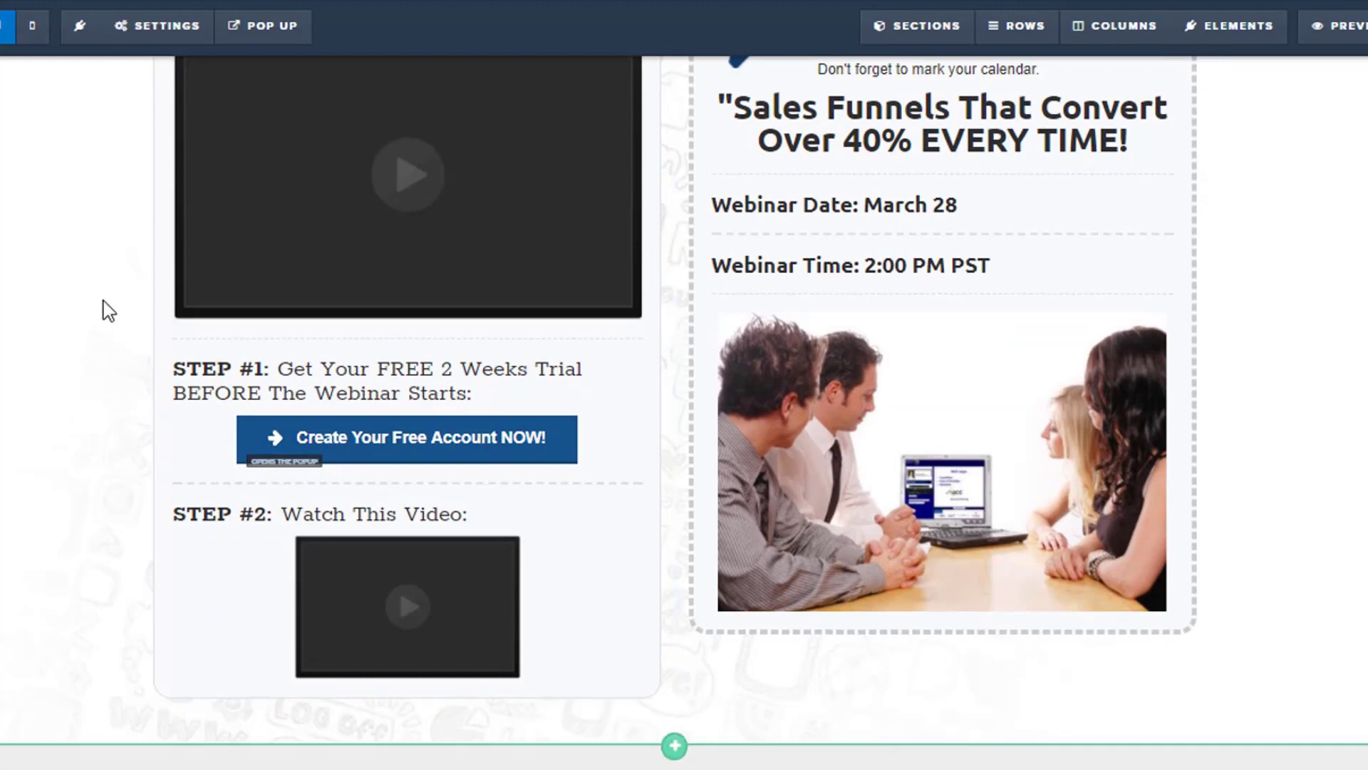
scroll(121, 310, "up", 2)
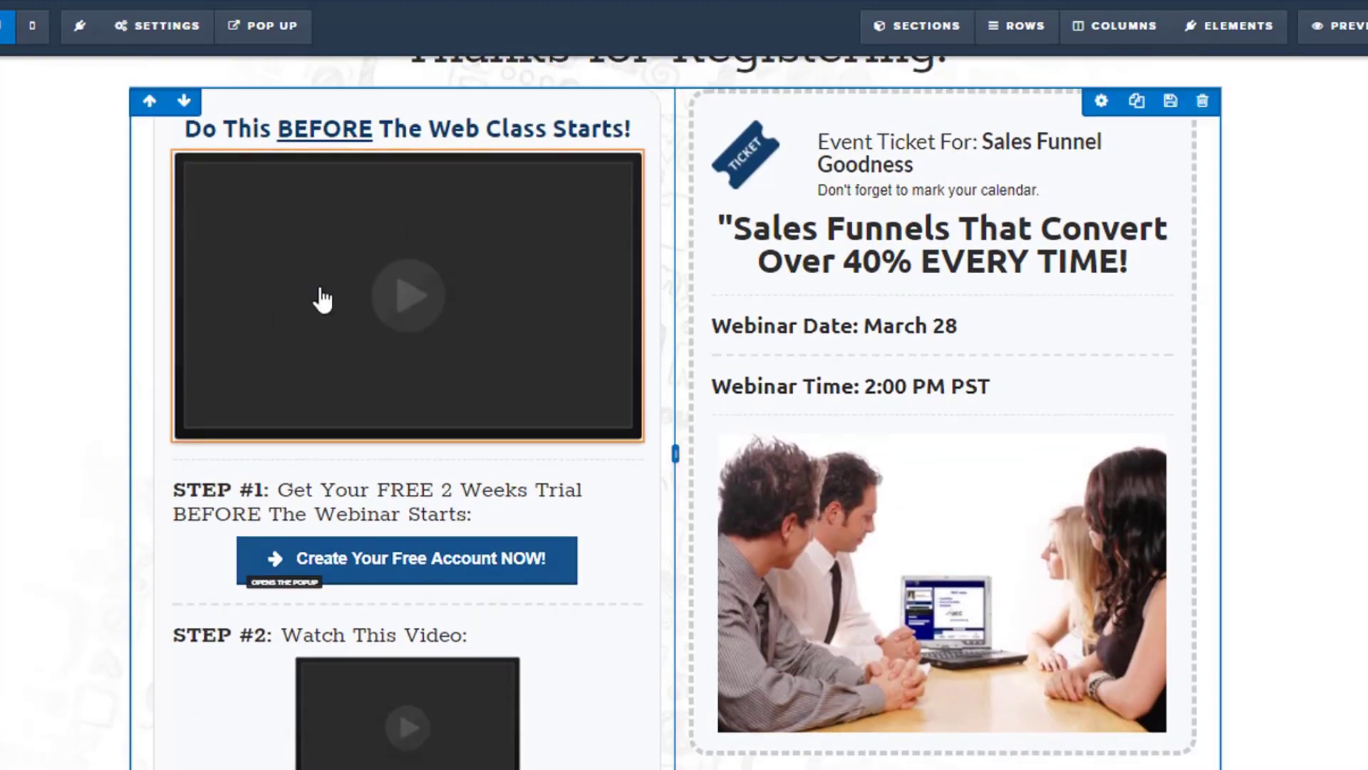